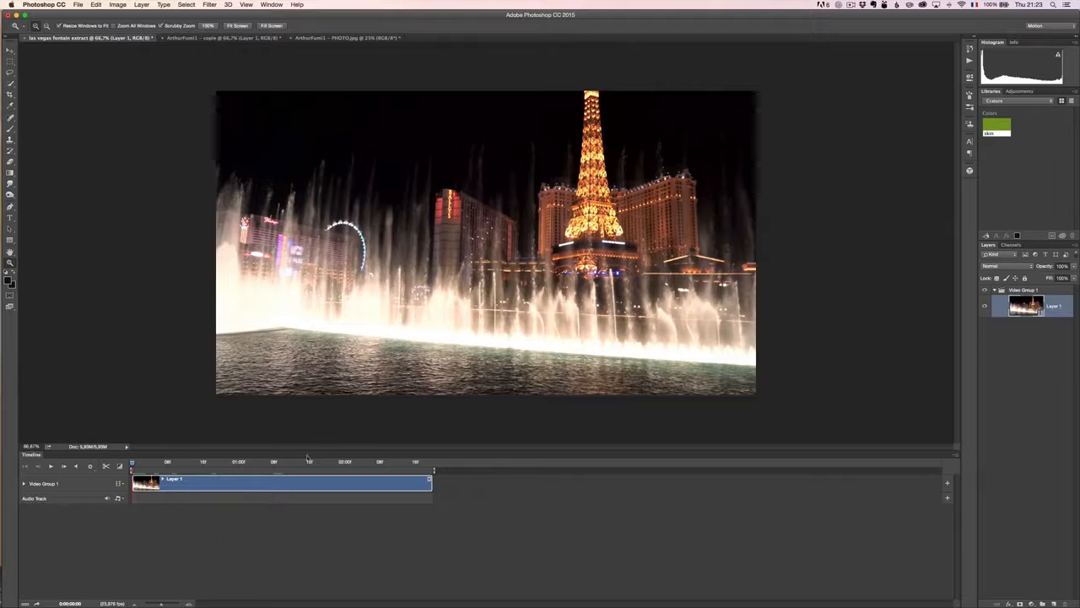
# Step: Check the timeline's Loop Playback option and preview the fountain clip in a loop
pyautogui.click(90, 467)
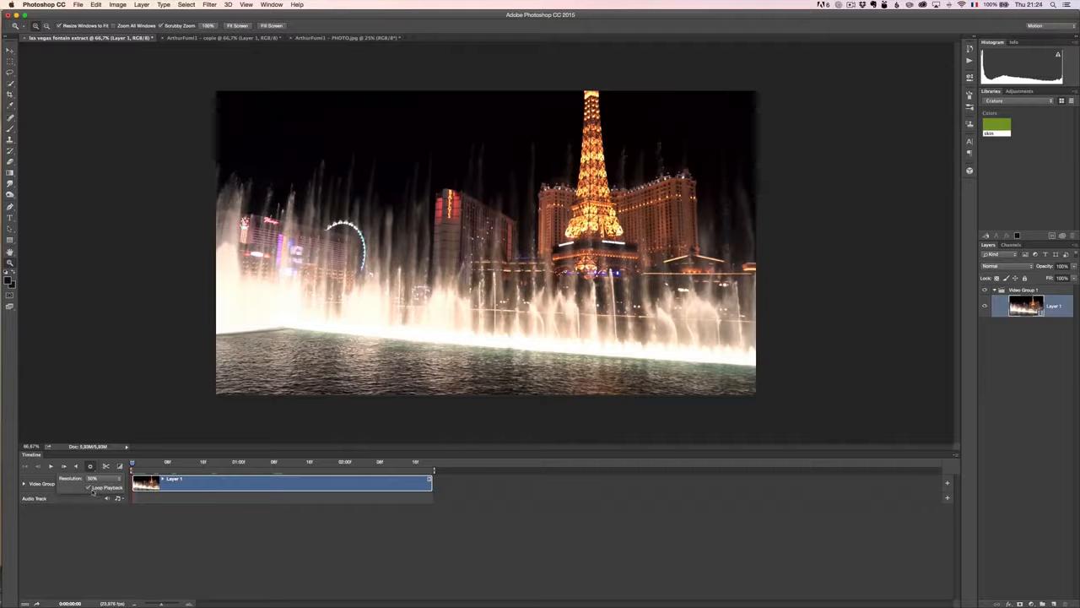
pyautogui.click(51, 466)
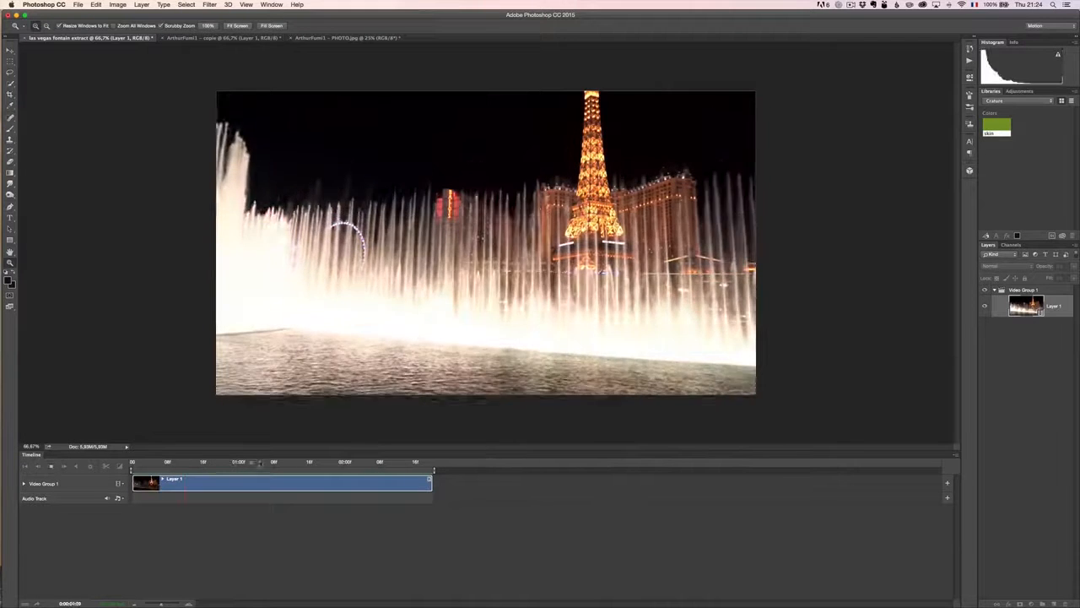
pyautogui.click(51, 467)
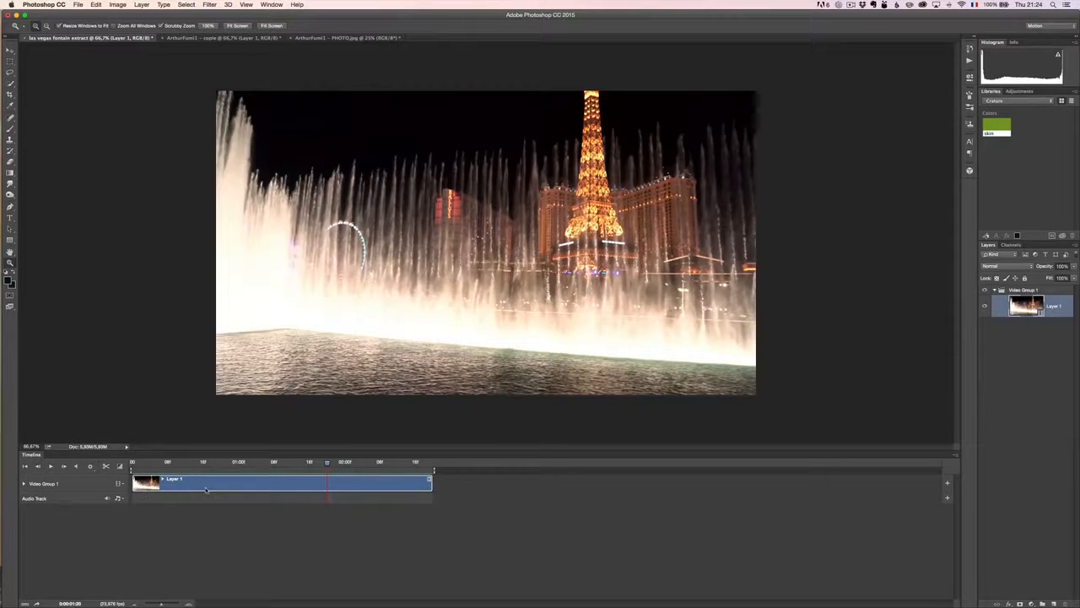
# Step: Scrub through the whole fountain clip and replay it to examine the jump between its end and start
pyautogui.click(168, 463)
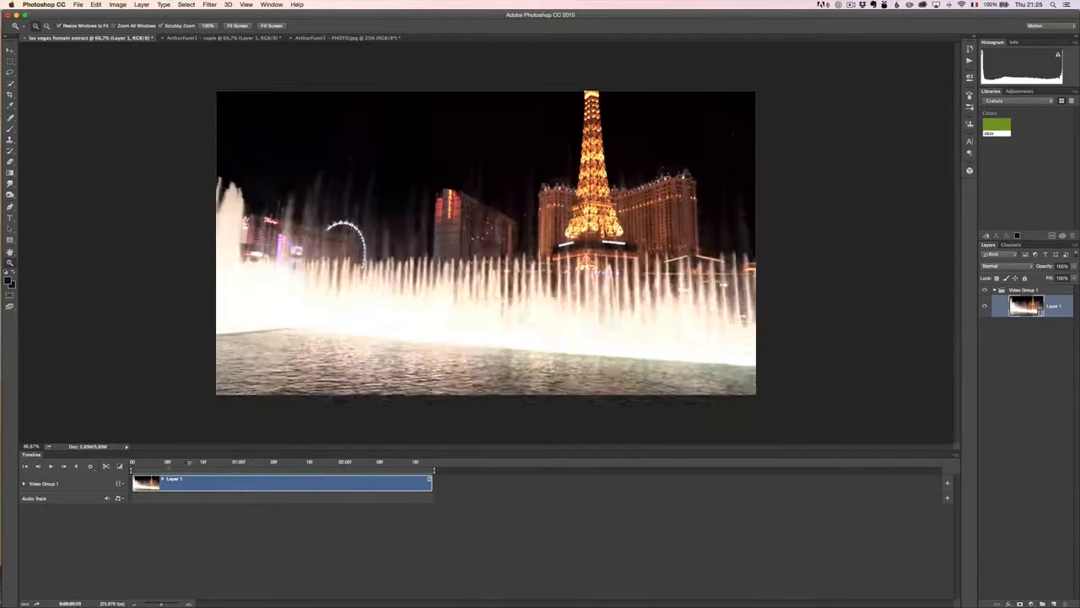
pyautogui.moveTo(166, 464); pyautogui.dragTo(429, 464)
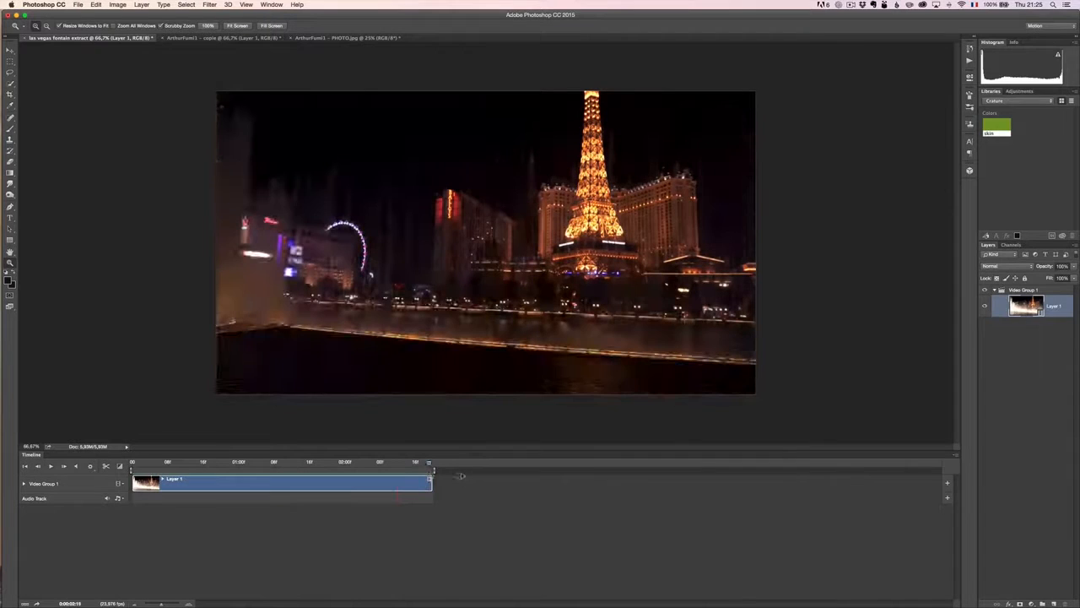
pyautogui.click(51, 466)
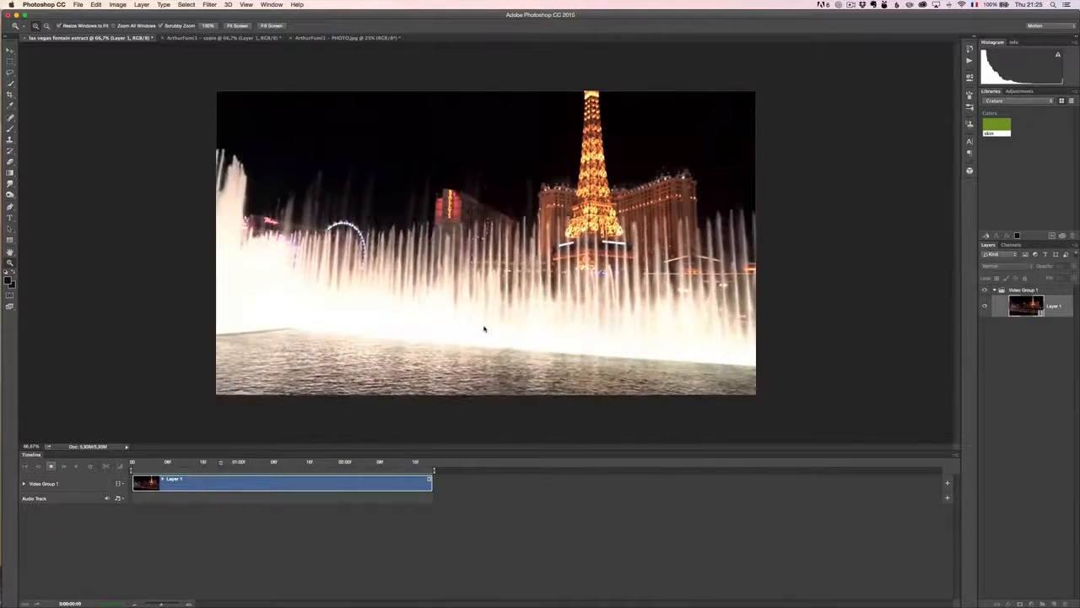
pyautogui.press('space')
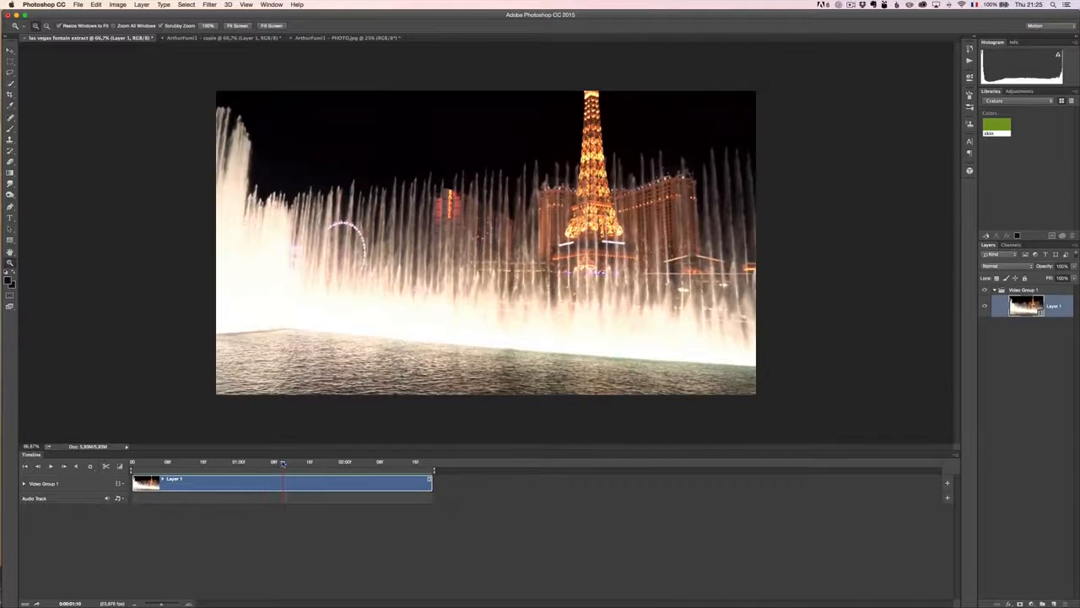
pyautogui.moveTo(280, 460); pyautogui.dragTo(265, 464)
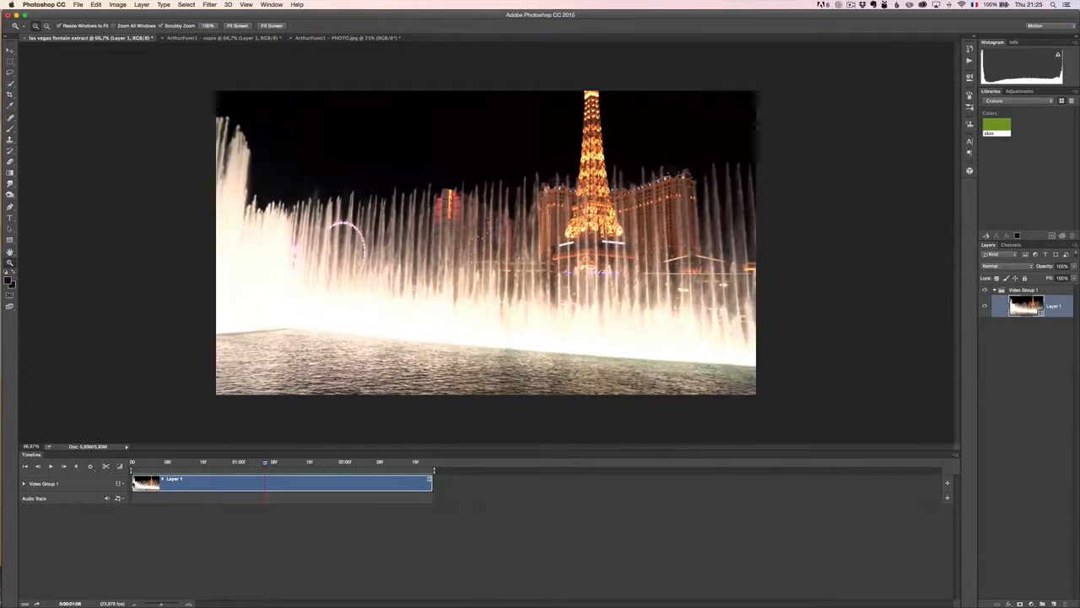
# Step: Trim the first 8 frames off the fountain clip and preview its new beginning
pyautogui.moveTo(134, 483); pyautogui.dragTo(168, 483)
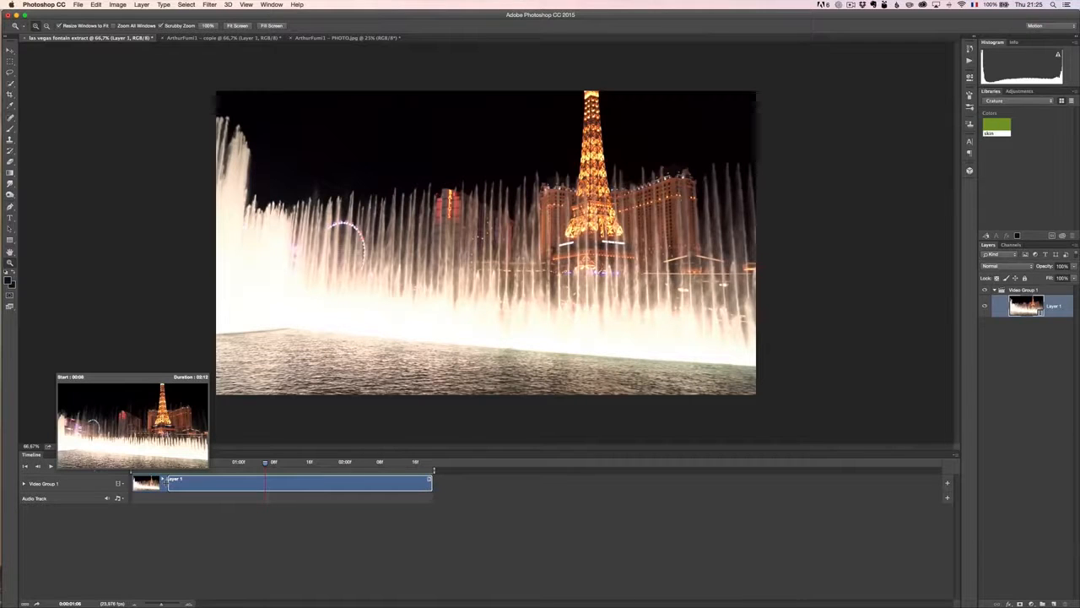
pyautogui.moveTo(169, 479); pyautogui.dragTo(169, 479)
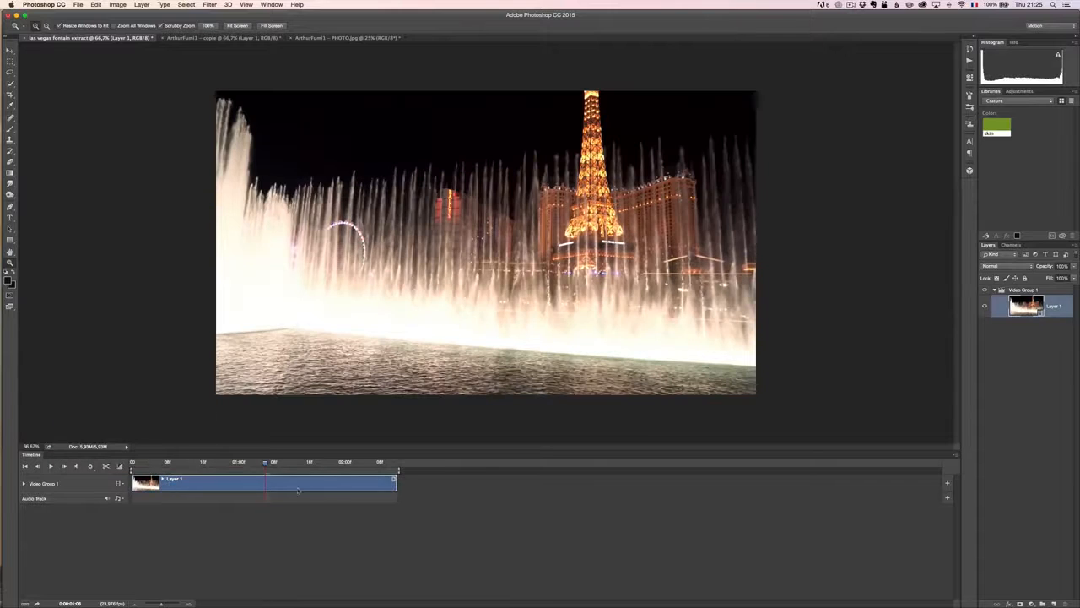
pyautogui.click(51, 467)
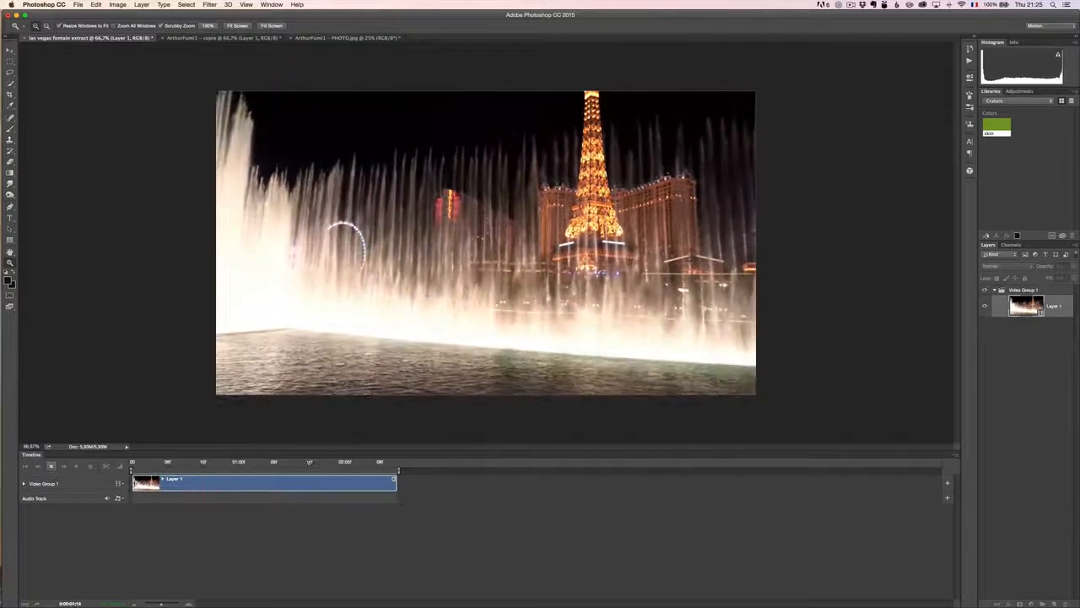
pyautogui.click(53, 465)
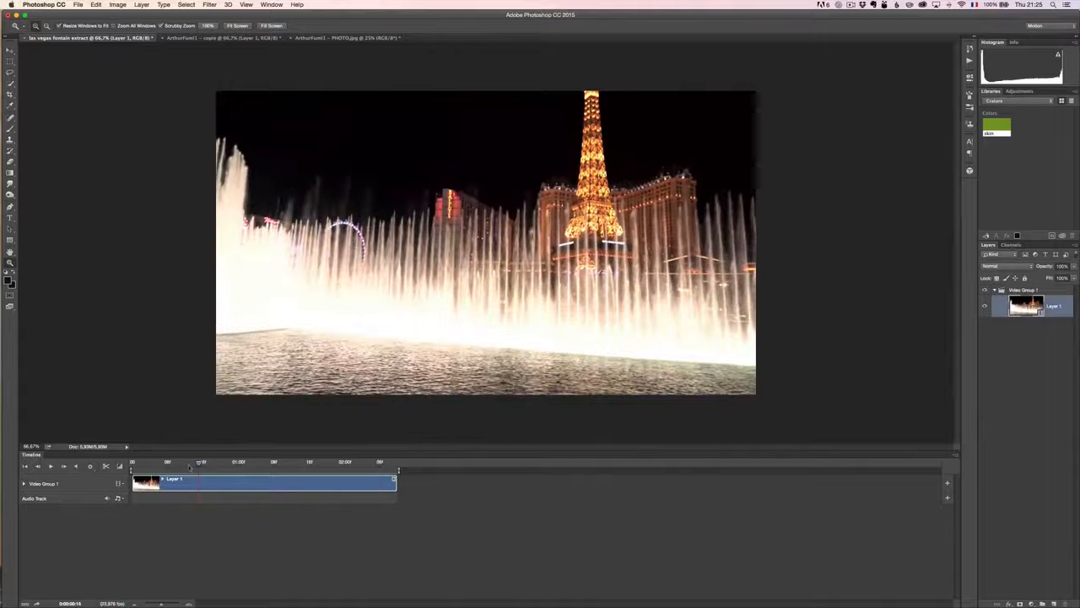
pyautogui.click(133, 464)
pyautogui.moveTo(134, 464)
pyautogui.mouseDown()
pyautogui.moveTo(290, 464)
pyautogui.moveTo(154, 463)
pyautogui.mouseUp()
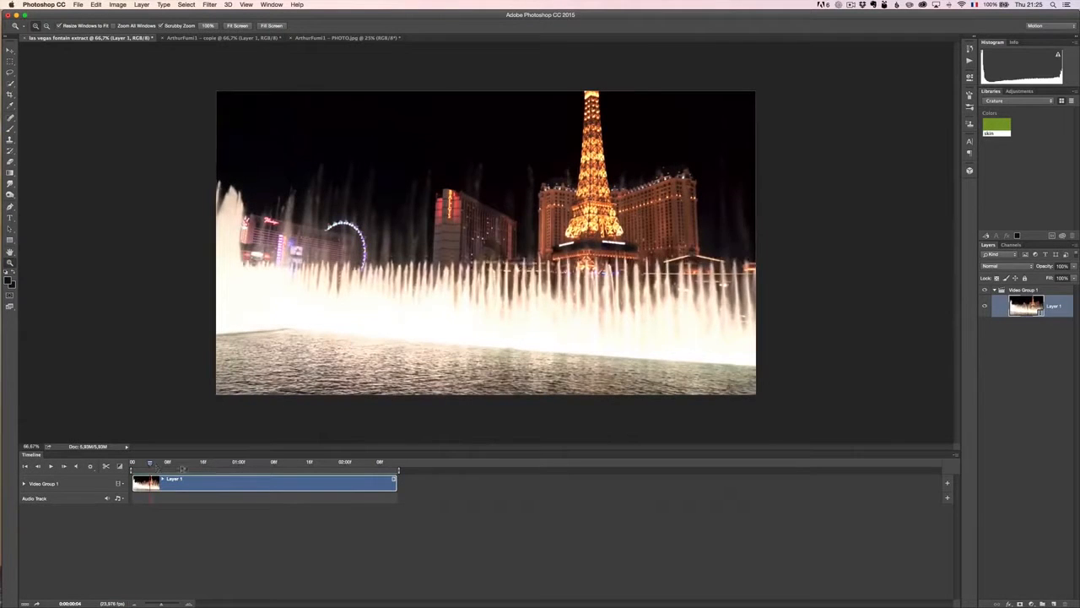
# Step: Duplicate Video Group 1 and move the copy's clip so it starts where the original clip ends
pyautogui.click(1026, 291)
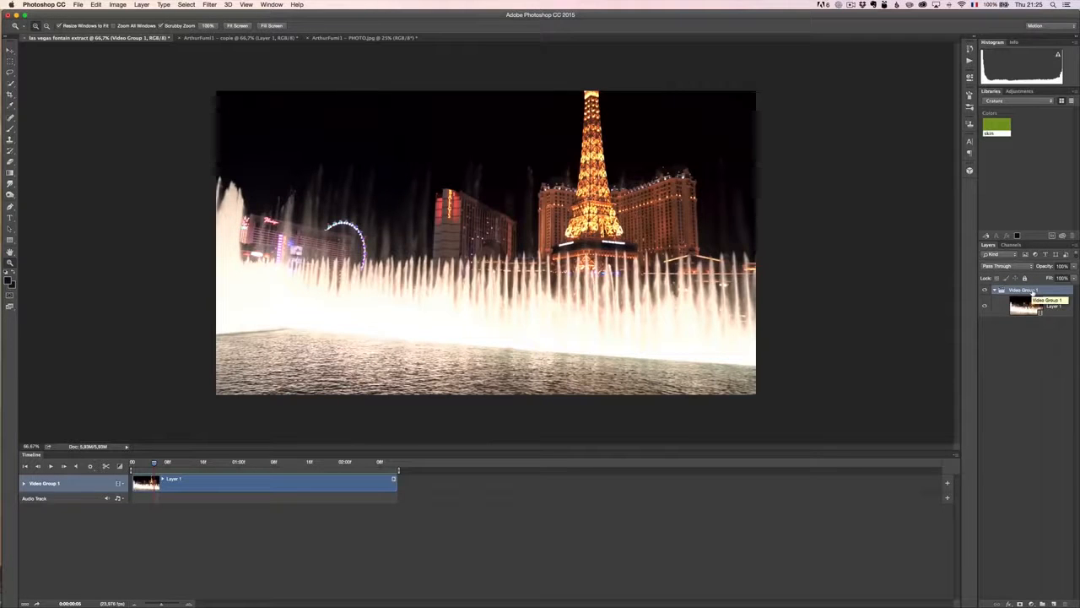
pyautogui.press('super+j')
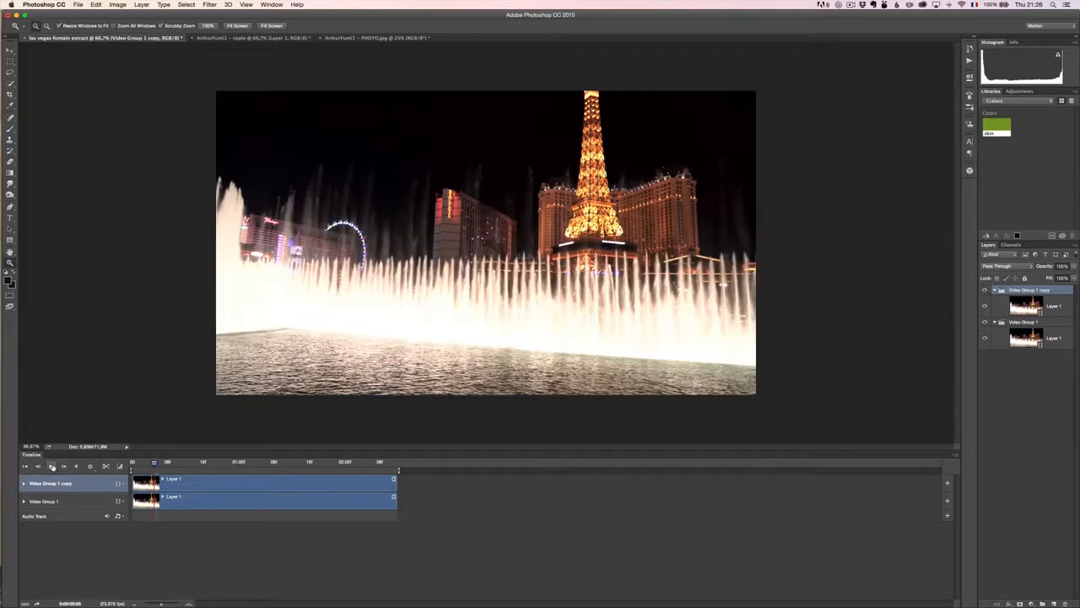
pyautogui.click(51, 467)
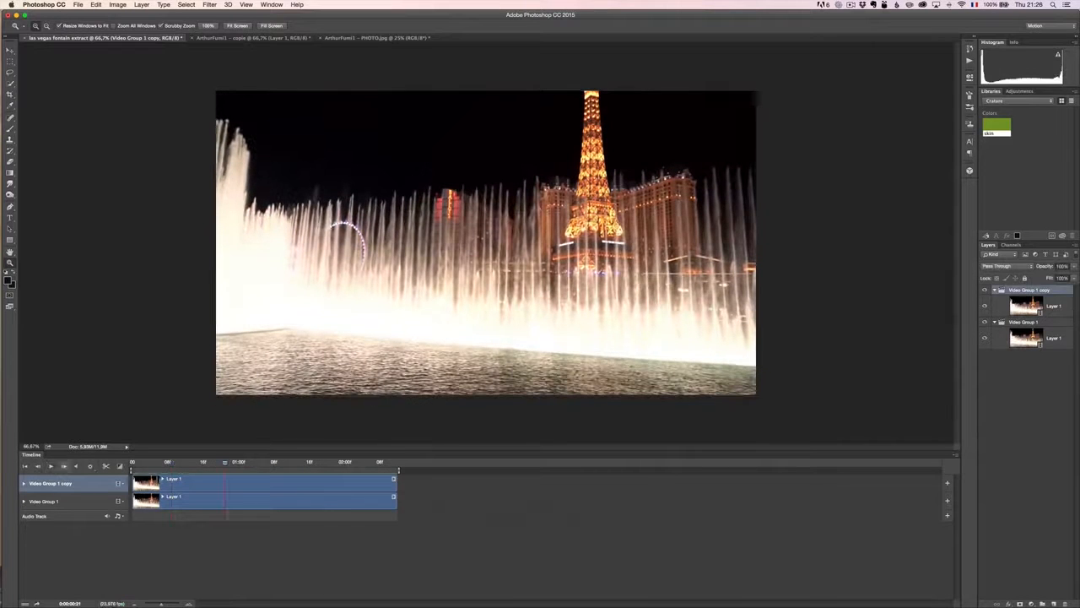
pyautogui.click(198, 485)
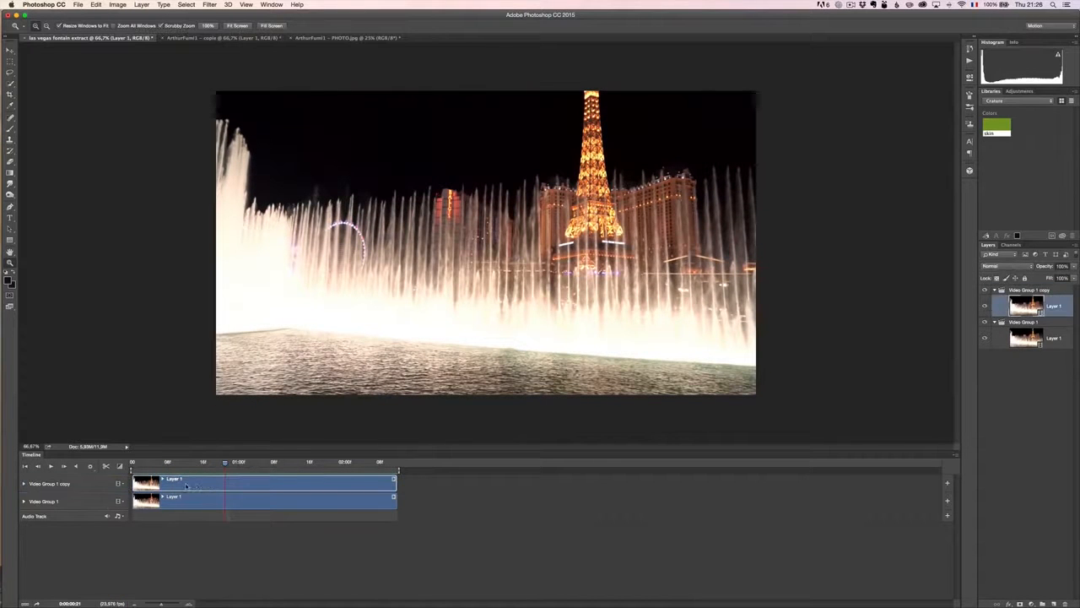
pyautogui.moveTo(187, 487); pyautogui.dragTo(477, 489)
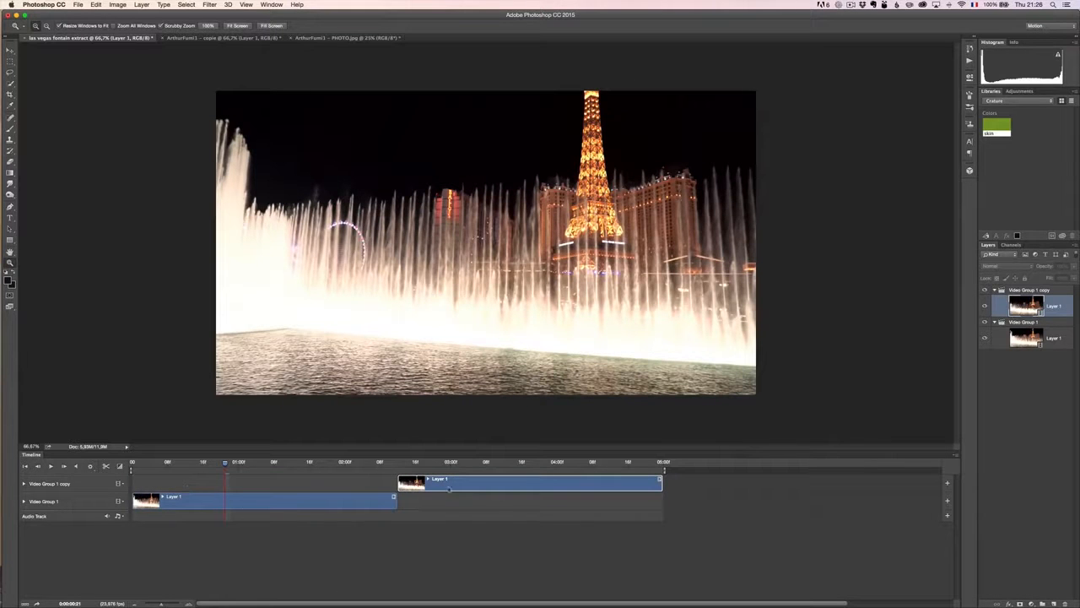
# Step: Extend the copied clip's start back to 0:00:02:04 to overlap the original's end, and scrub through the overlap
pyautogui.moveTo(147, 465); pyautogui.dragTo(362, 470)
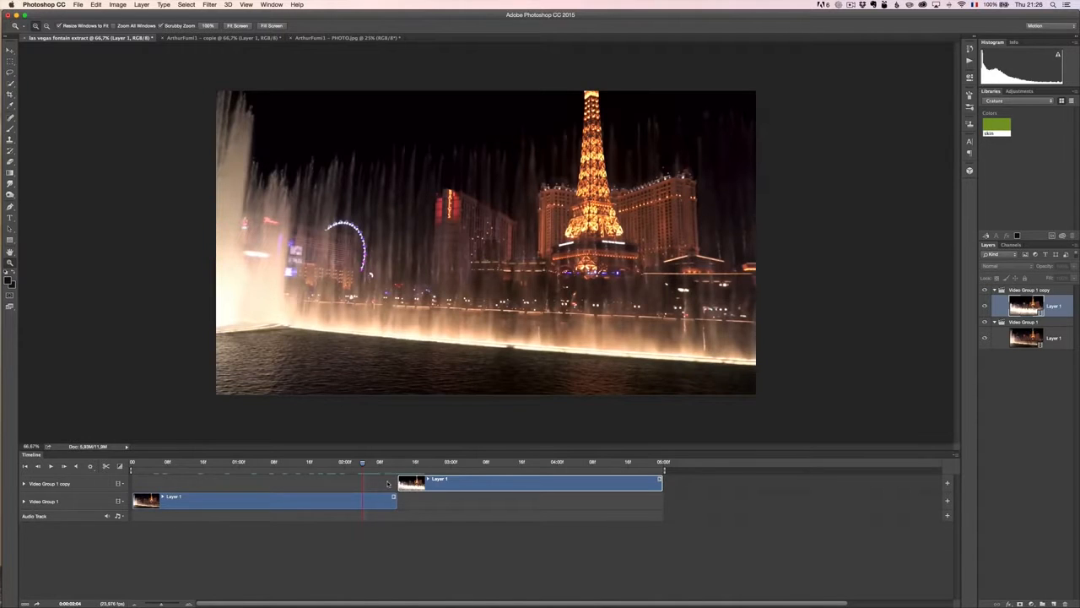
pyautogui.moveTo(398, 482); pyautogui.dragTo(292, 476)
pyautogui.click(328, 463)
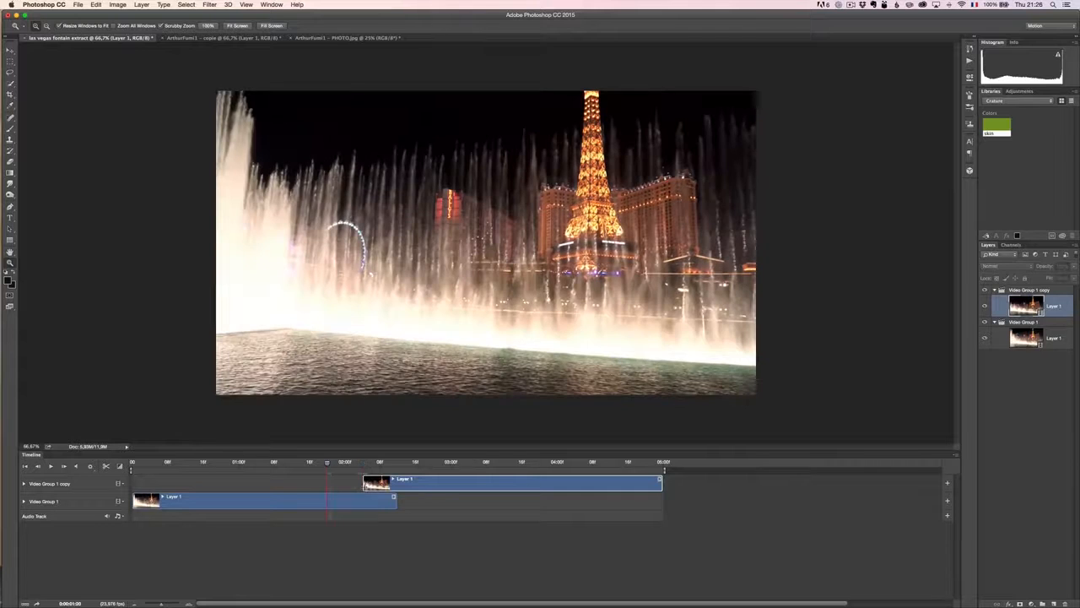
pyautogui.moveTo(329, 466); pyautogui.dragTo(392, 472)
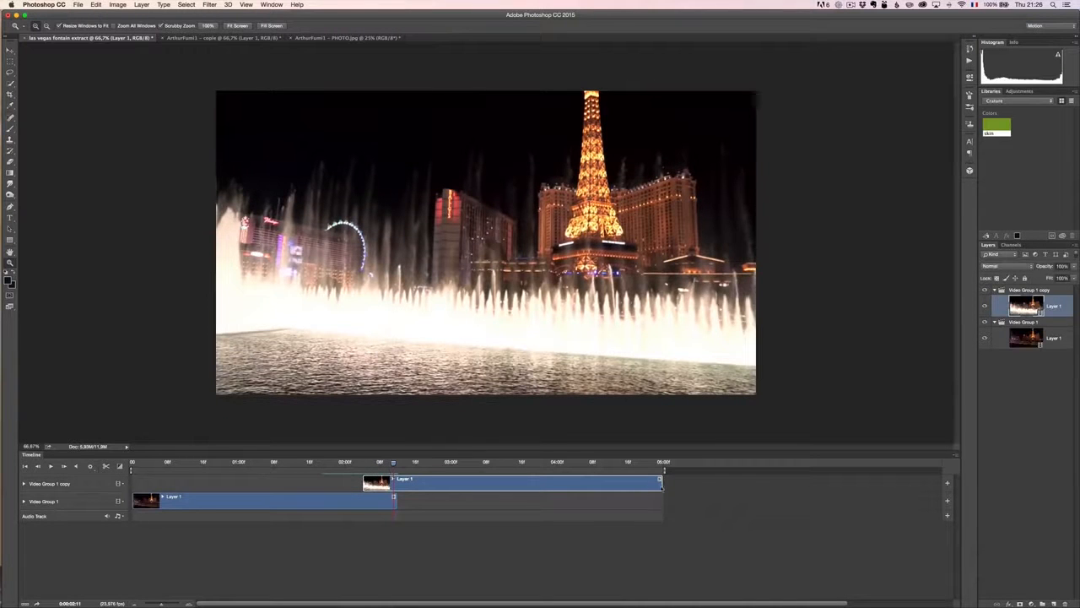
# Step: Trim the copied clip's end to match the original clip's end and preview the loop
pyautogui.moveTo(662, 484); pyautogui.dragTo(396, 480)
pyautogui.click(50, 466)
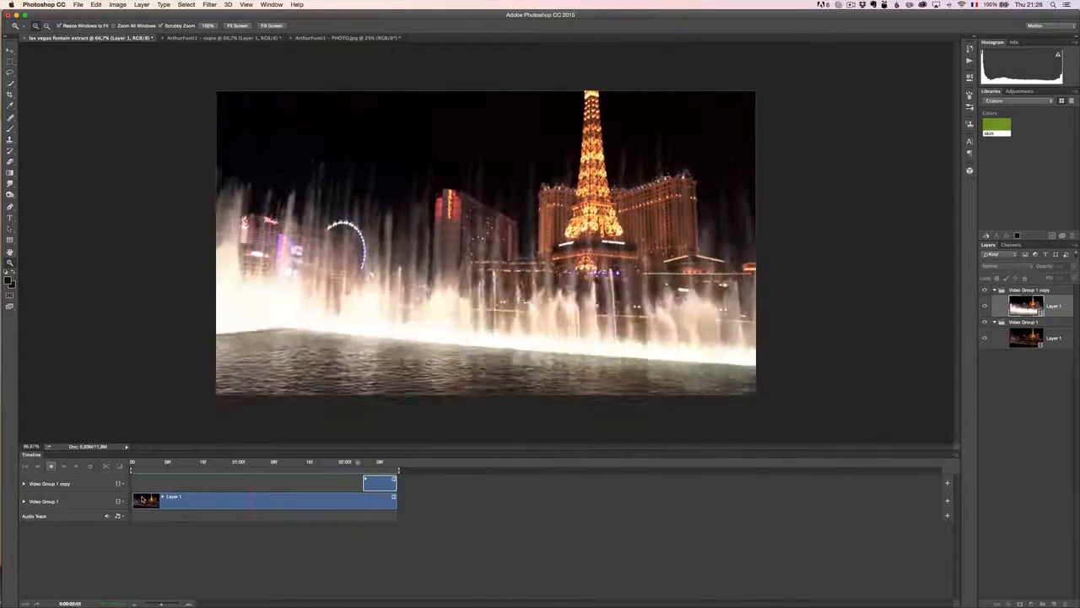
pyautogui.press('space')
# Step: Keyframe the copied clip's opacity from 0% at 0:00:02:04 up to full at 0:00:02:11
pyautogui.moveTo(336, 465); pyautogui.dragTo(366, 470)
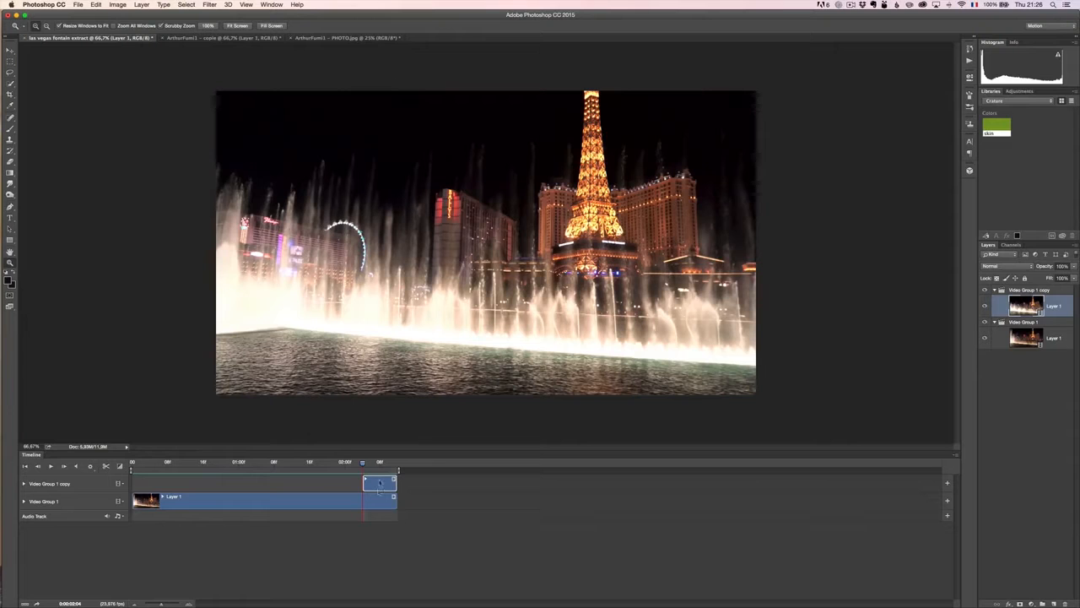
pyautogui.click(24, 483)
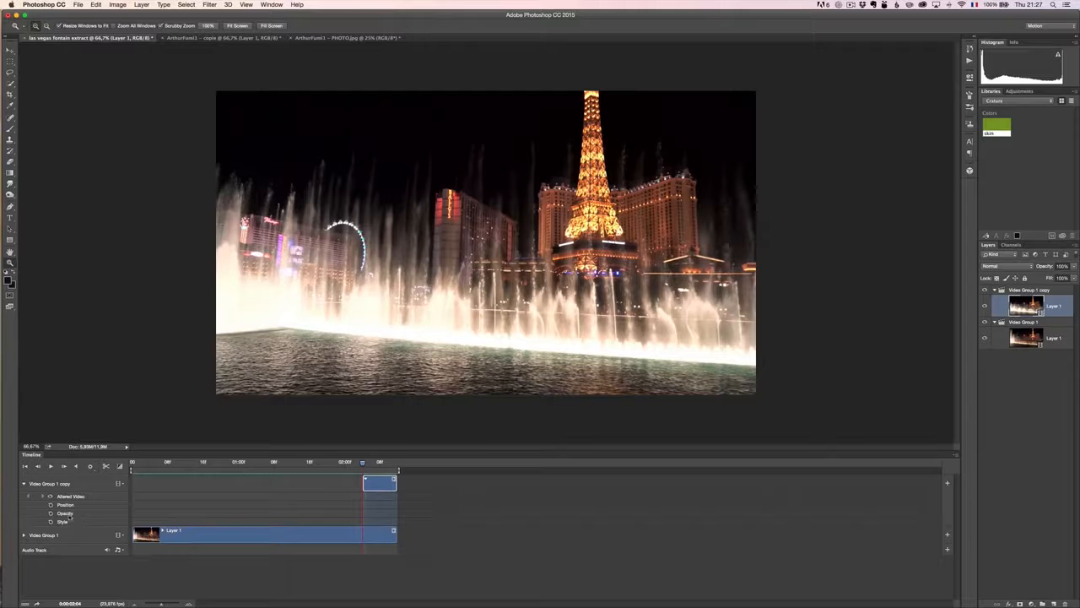
pyautogui.click(51, 513)
pyautogui.moveTo(1045, 267); pyautogui.dragTo(963, 267)
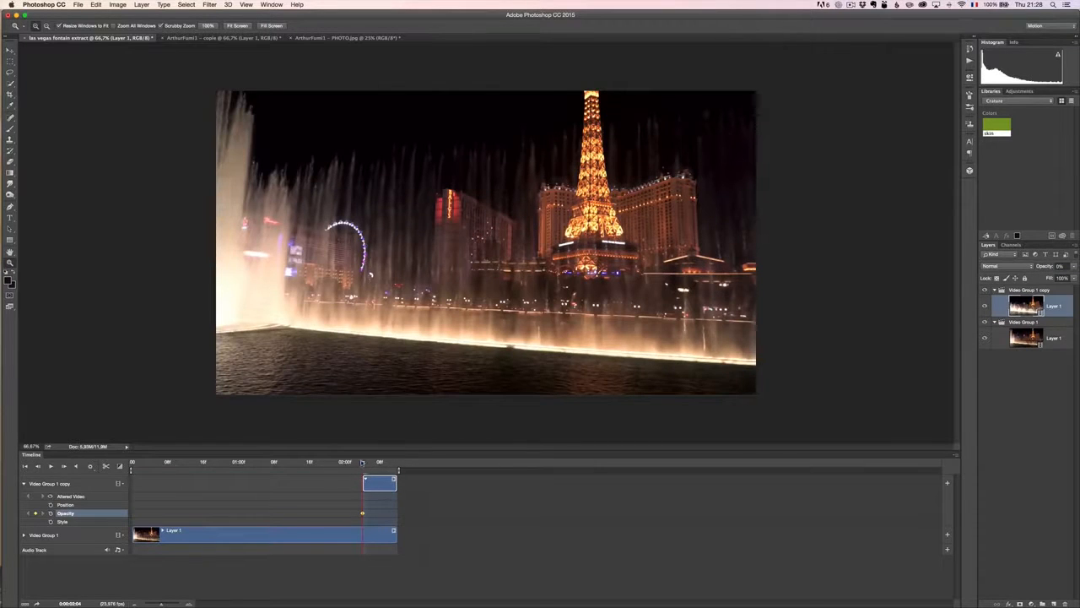
pyautogui.moveTo(364, 463); pyautogui.dragTo(393, 465)
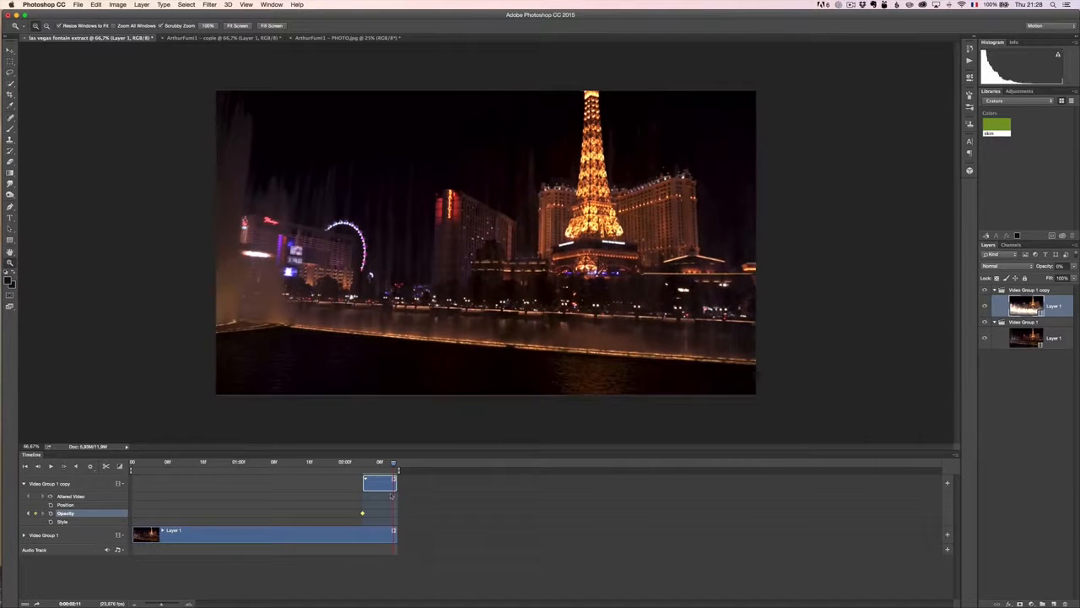
pyautogui.moveTo(1049, 268); pyautogui.dragTo(1079, 268)
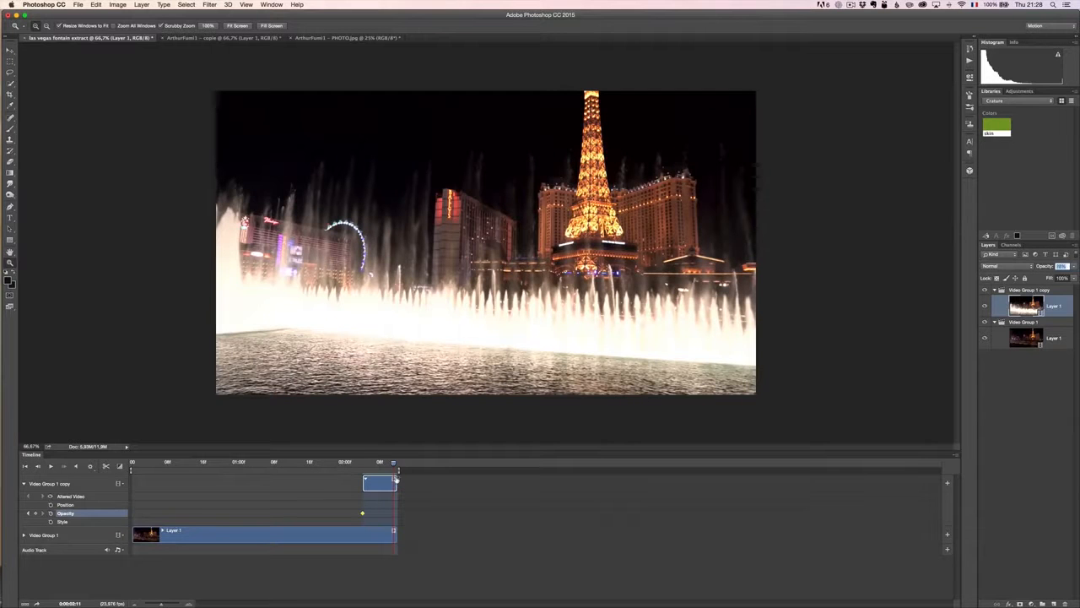
# Step: Scrub through the overlap between the two clips and play the loop to check the crossfade
pyautogui.moveTo(394, 464); pyautogui.dragTo(362, 468)
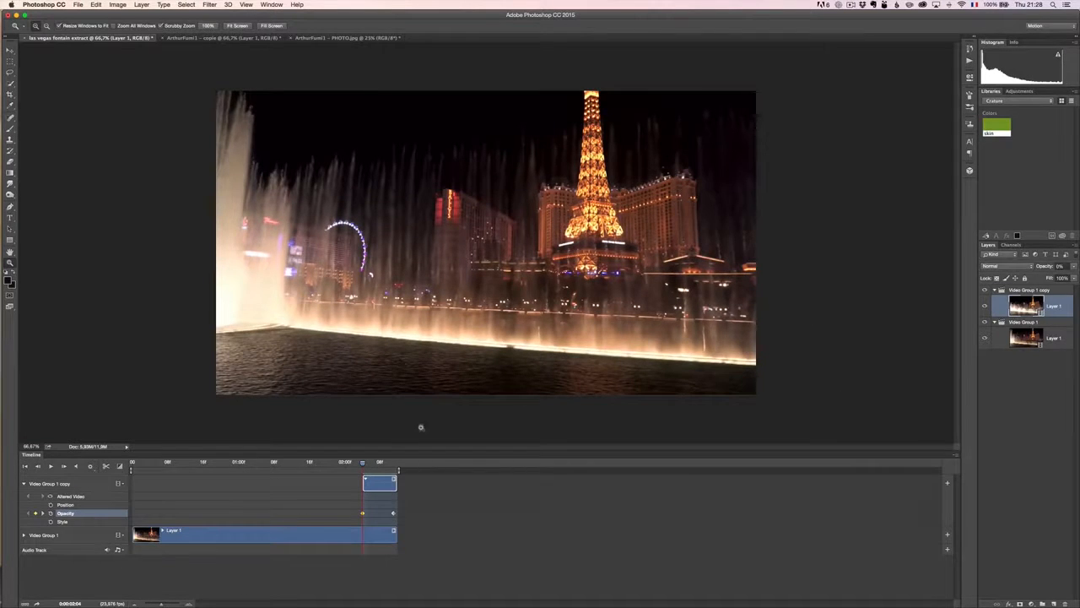
pyautogui.moveTo(364, 465); pyautogui.dragTo(399, 466)
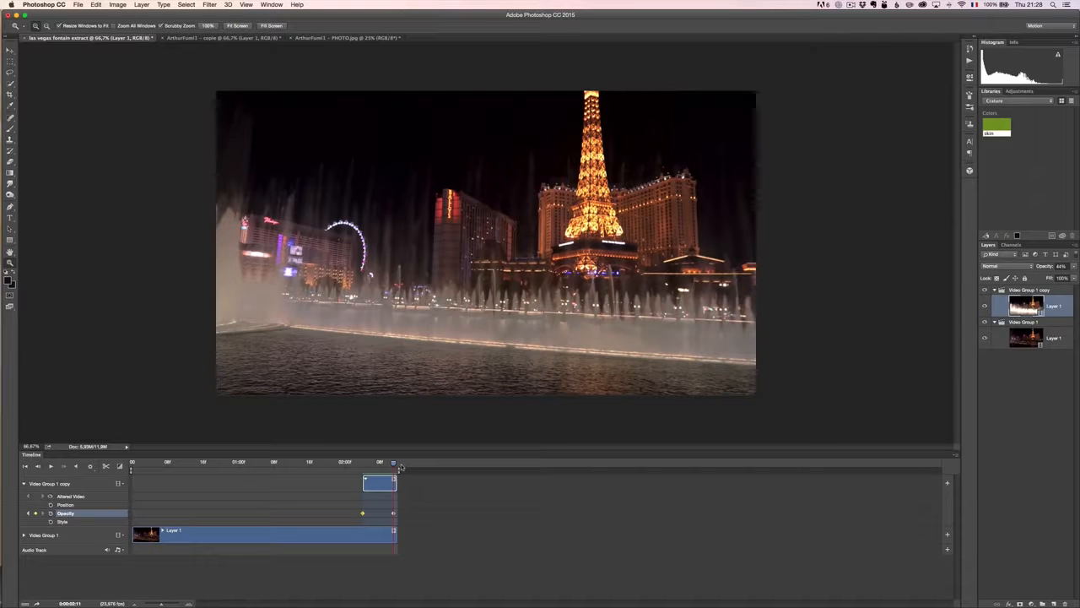
pyautogui.click(50, 466)
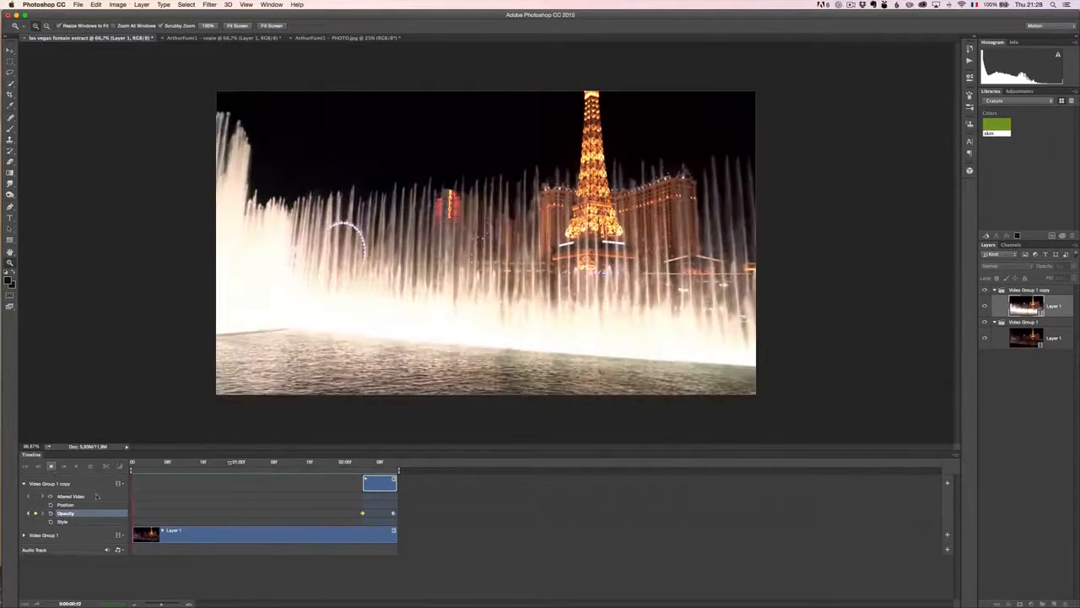
# Step: Place the playhead at 0:00:01:16 and stamp the visible frame into a new layer above the copied clip
pyautogui.press('v')
pyautogui.click(297, 464)
pyautogui.moveTo(297, 465)
pyautogui.mouseDown()
pyautogui.moveTo(116, 464)
pyautogui.moveTo(336, 463)
pyautogui.moveTo(310, 463)
pyautogui.mouseUp()
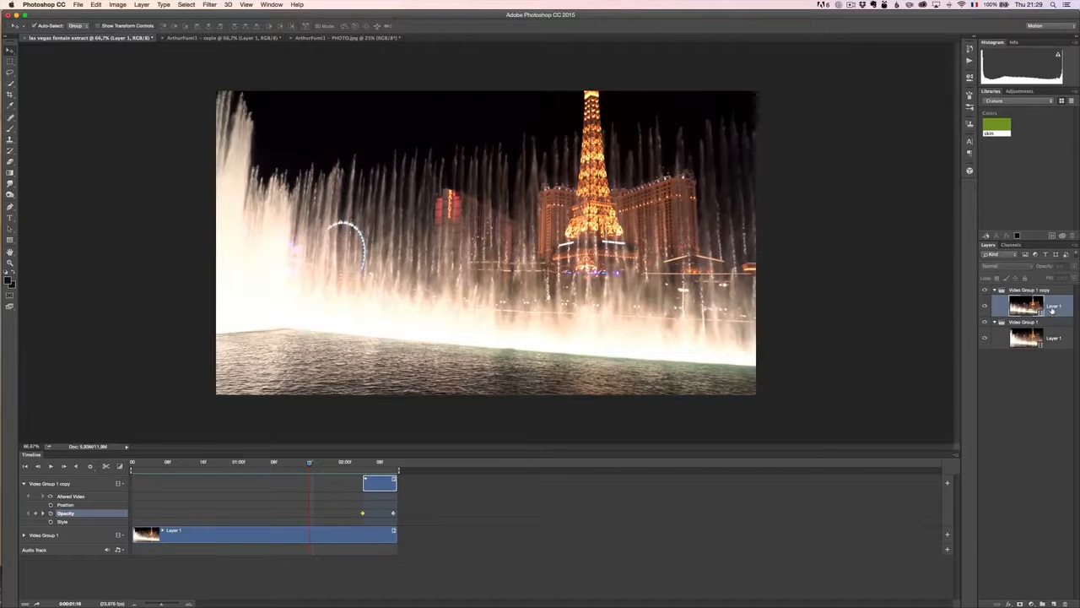
pyautogui.press('alt+shift+super+e')
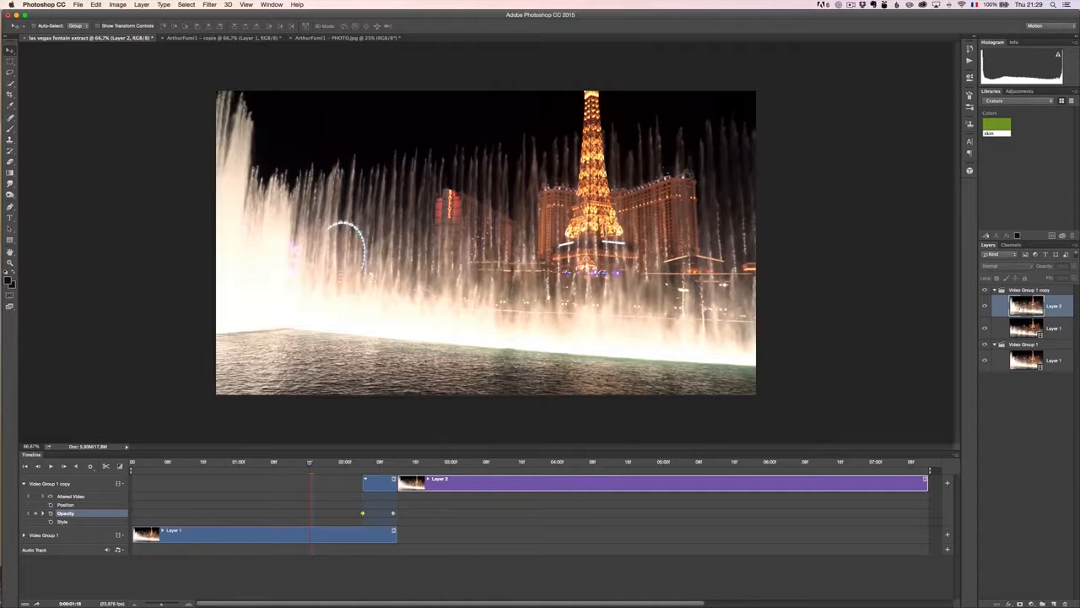
# Step: Move the stamped still layer above both video groups, line its end up with the clips' end, and preview it
pyautogui.moveTo(1023, 308); pyautogui.dragTo(1026, 289)
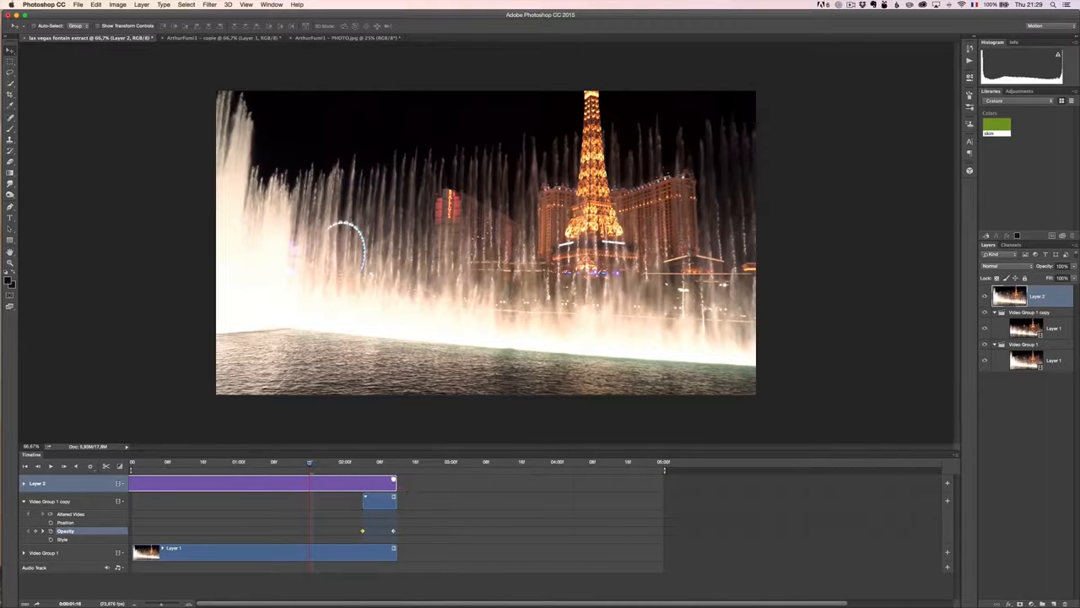
pyautogui.click(50, 466)
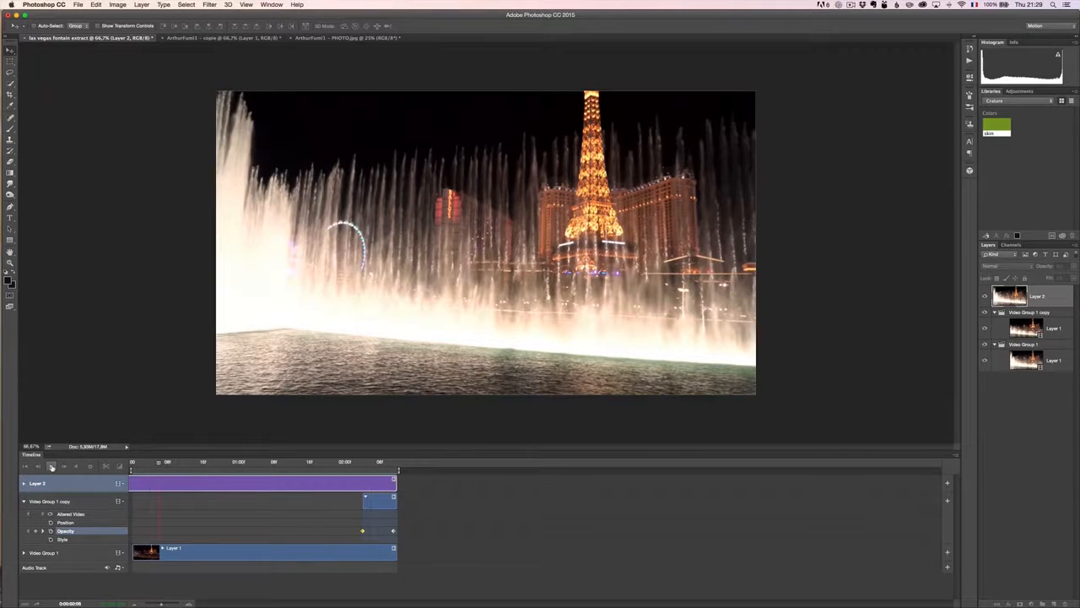
pyautogui.click(190, 464)
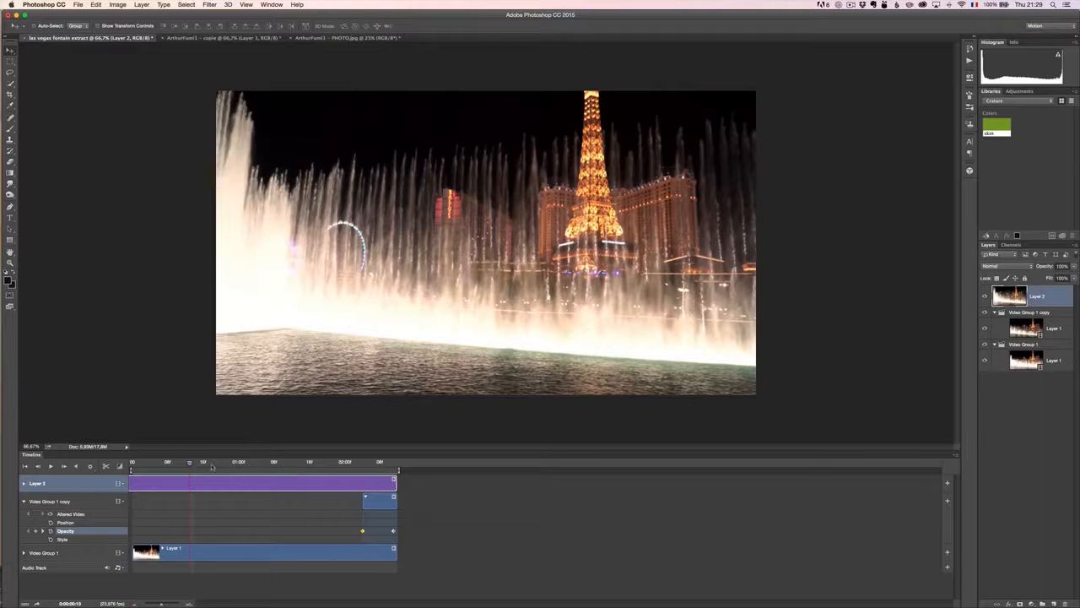
# Step: Return the playhead to the first frame, add a layer mask to the still layer, and set a soft 353 px brush
pyautogui.moveTo(186, 464); pyautogui.dragTo(134, 463)
pyautogui.click(1020, 605)
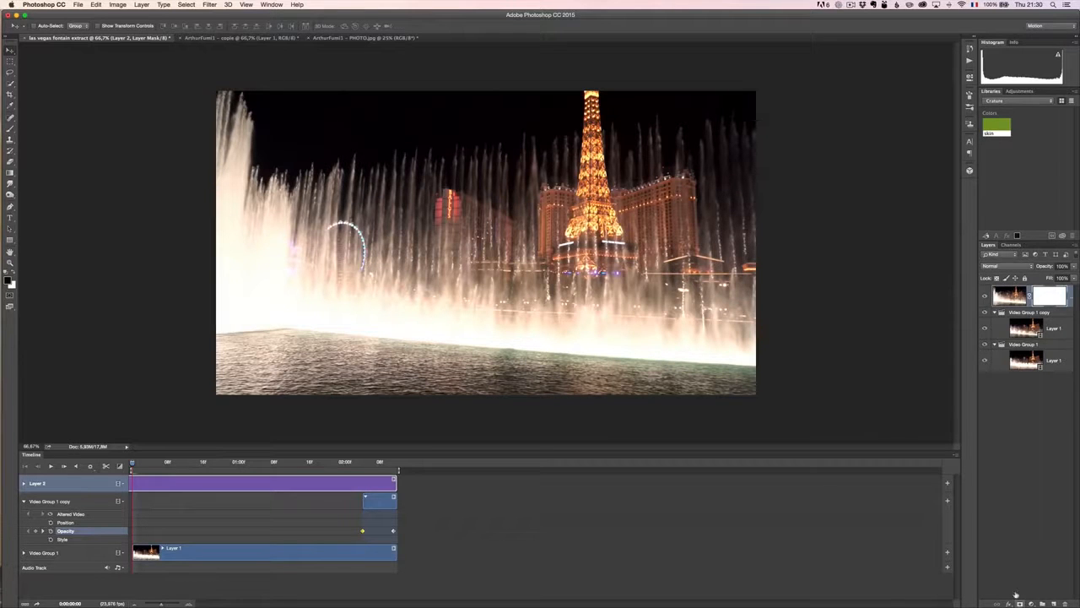
pyautogui.press('b')
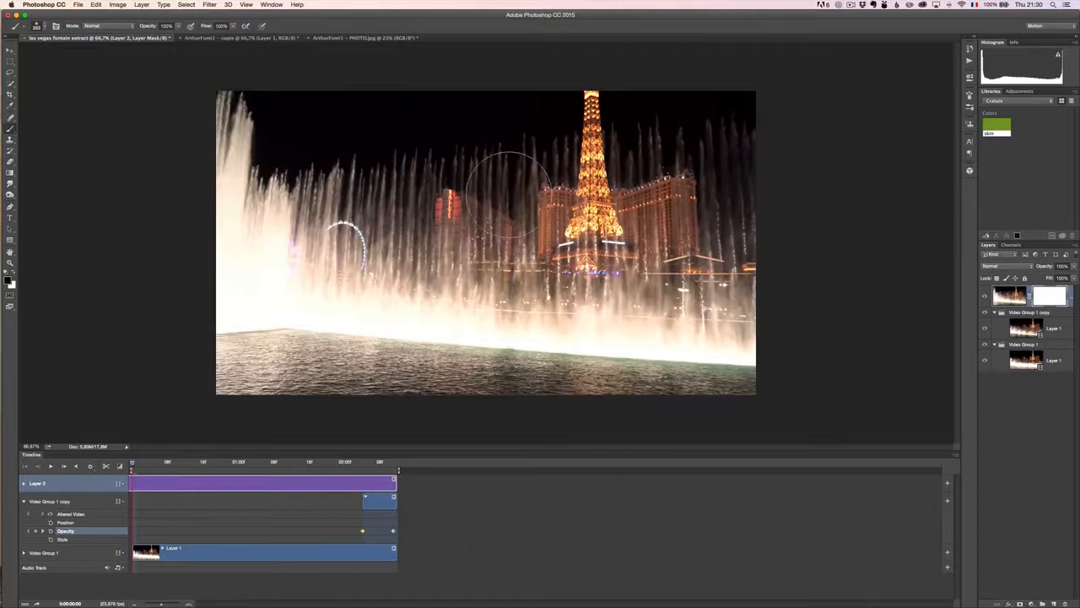
pyautogui.rightClick(517, 194)
pyautogui.moveTo(570, 237); pyautogui.dragTo(549, 238)
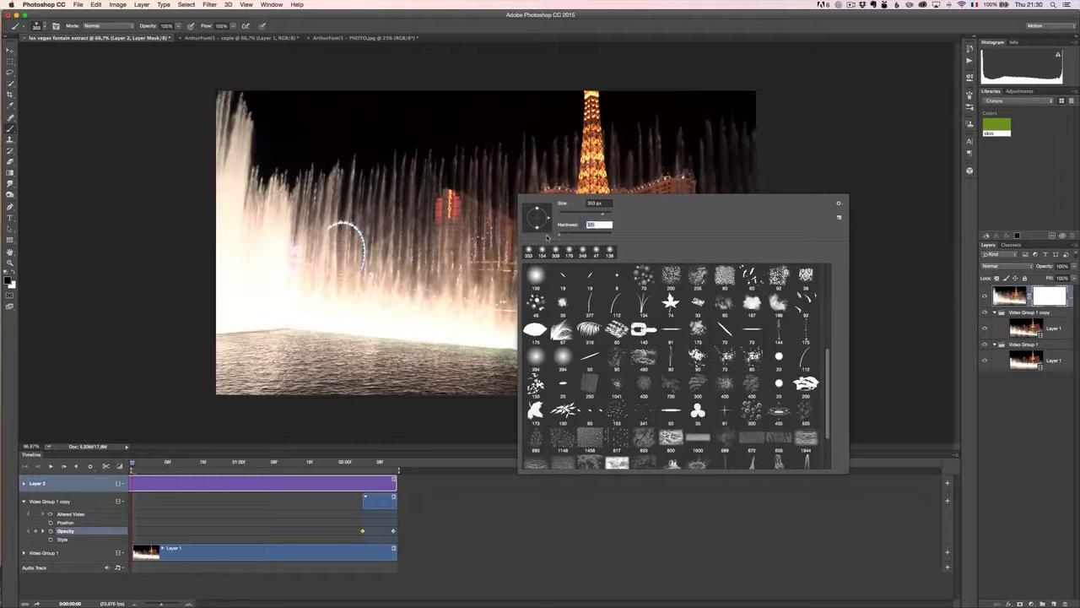
pyautogui.click(825, 118)
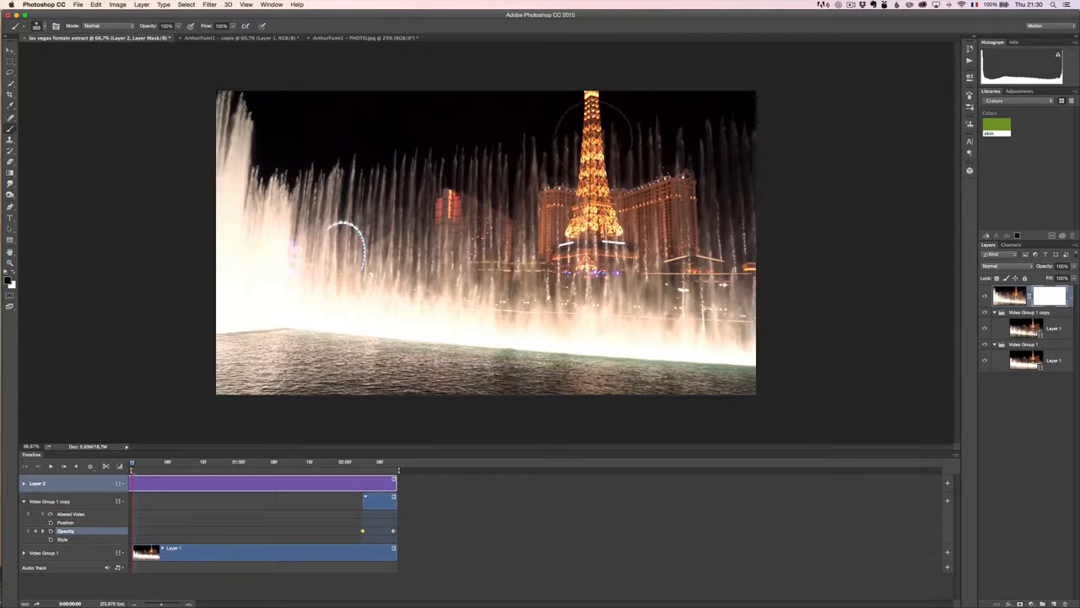
# Step: Paint black on the still layer's mask over the tower and the fountains around it out to the right image edge, checking playback between strokes
pyautogui.moveTo(590, 245)
pyautogui.mouseDown()
pyautogui.moveTo(589, 274)
pyautogui.moveTo(630, 142)
pyautogui.moveTo(687, 139)
pyautogui.moveTo(673, 169)
pyautogui.moveTo(555, 246)
pyautogui.moveTo(574, 298)
pyautogui.moveTo(631, 121)
pyautogui.moveTo(574, 231)
pyautogui.moveTo(572, 309)
pyautogui.moveTo(593, 92)
pyautogui.moveTo(552, 313)
pyautogui.moveTo(639, 149)
pyautogui.moveTo(537, 257)
pyautogui.moveTo(656, 174)
pyautogui.moveTo(659, 144)
pyautogui.mouseUp()
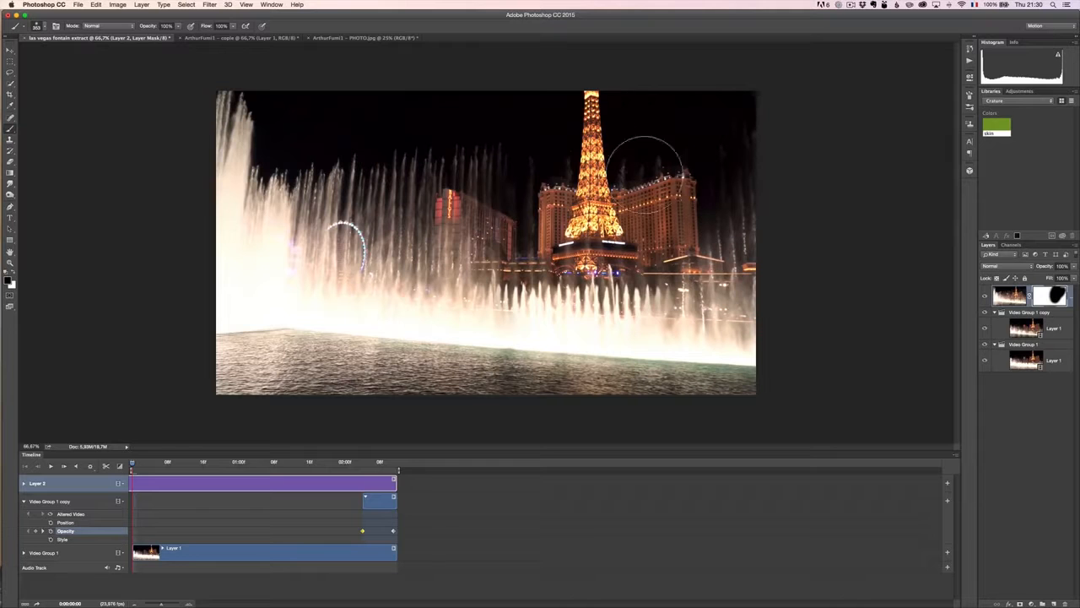
pyautogui.click(51, 466)
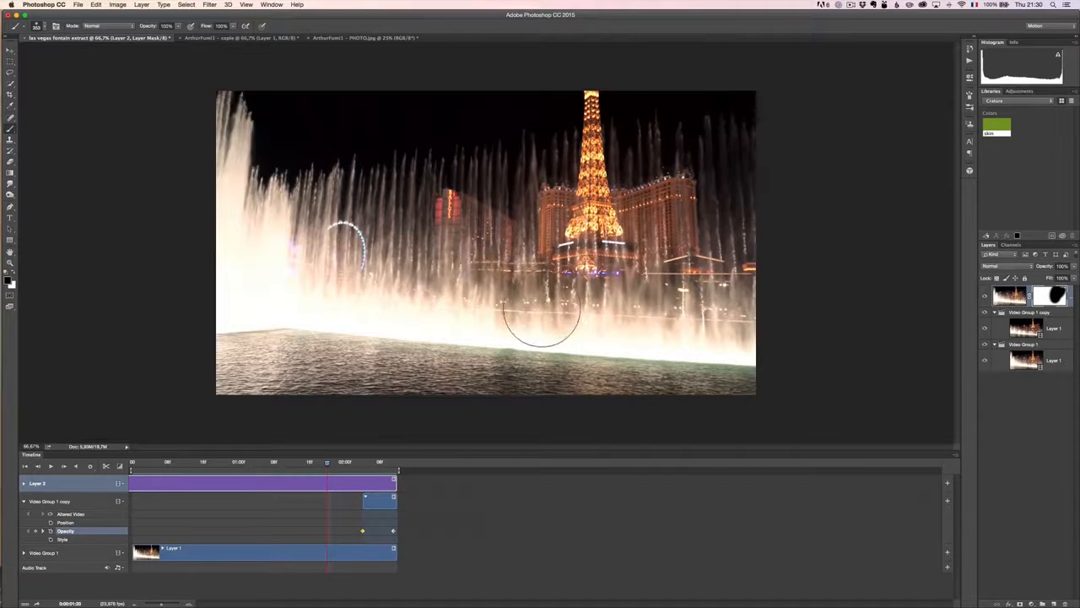
pyautogui.moveTo(793, 106); pyautogui.dragTo(576, 307)
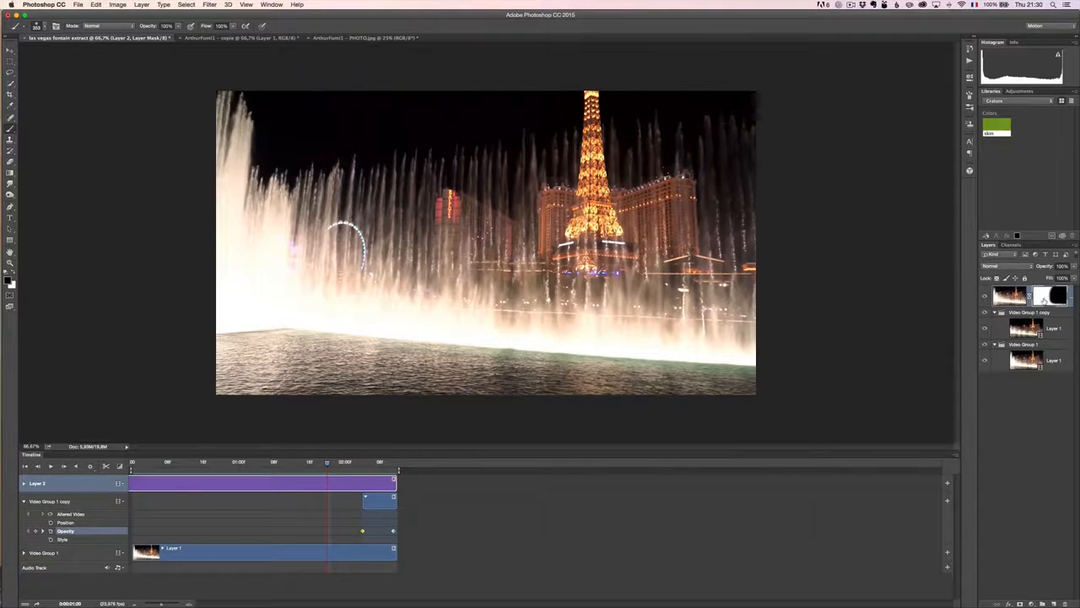
# Step: Inspect the still layer's mask on its own, return to the image, and play the masked loop
pyautogui.keyDown('alt'); pyautogui.click(1045, 298); pyautogui.keyUp('alt')
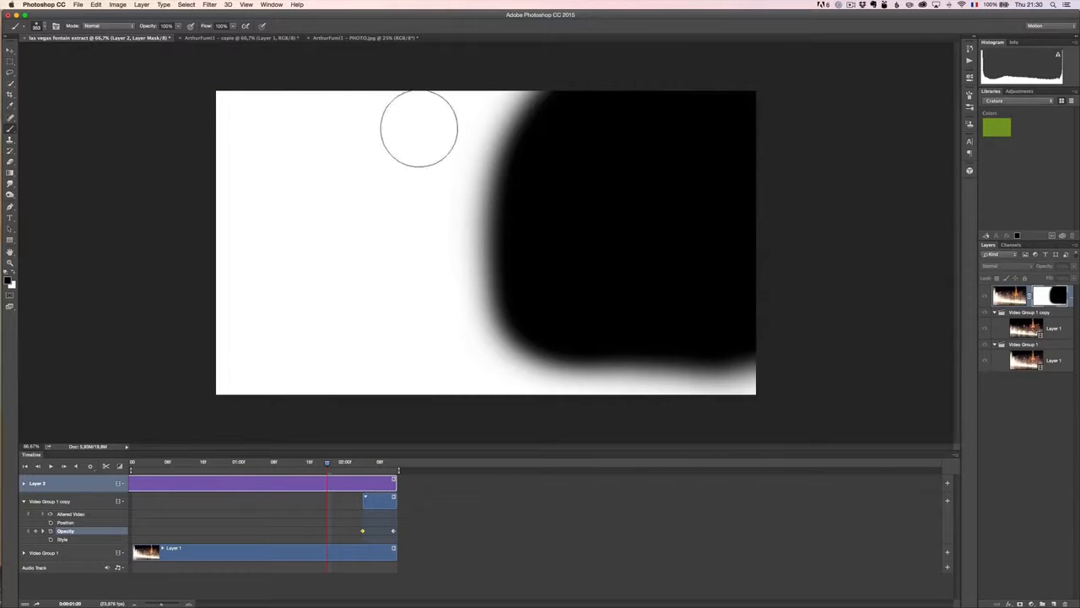
pyautogui.keyDown('alt'); pyautogui.click(1053, 295); pyautogui.keyUp('alt')
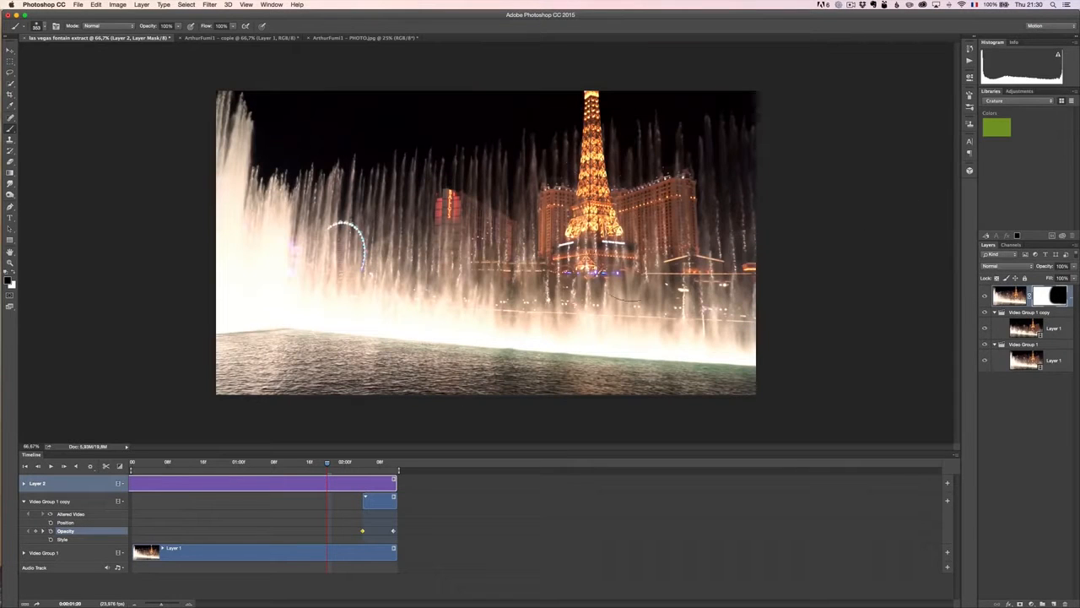
pyautogui.click(53, 467)
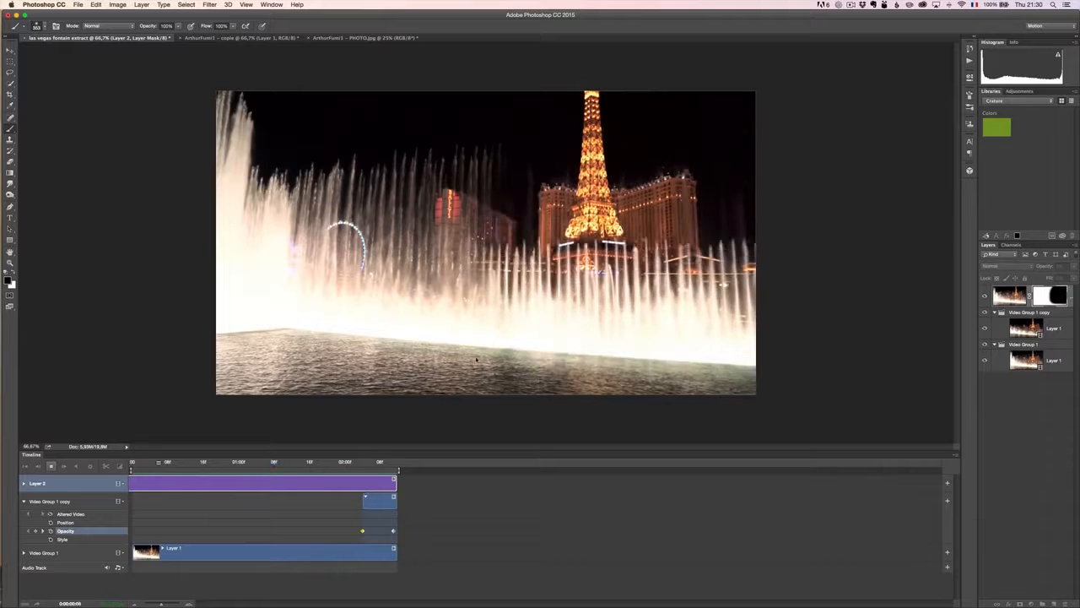
pyautogui.press('space')
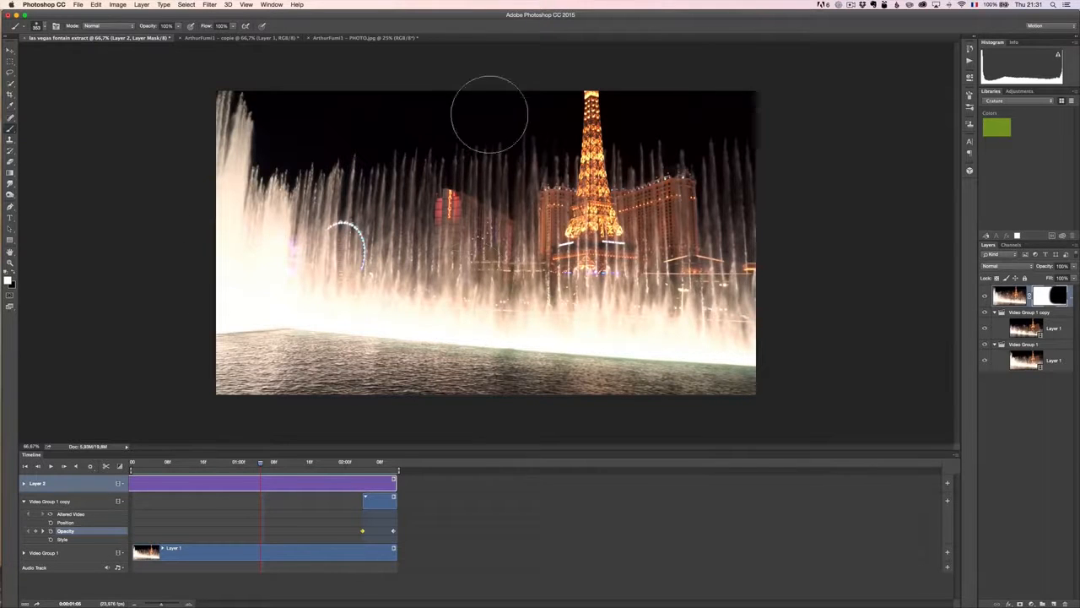
# Step: Try extending the mask's black area leftward along the base of the fountains, and play the loop to check it
pyautogui.click(51, 467)
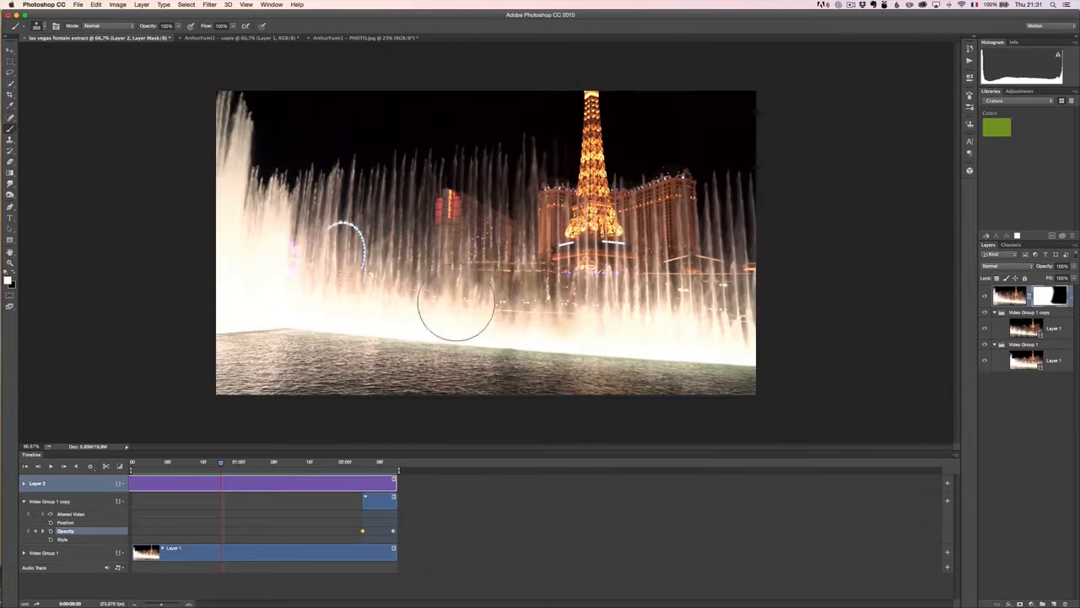
pyautogui.click(51, 466)
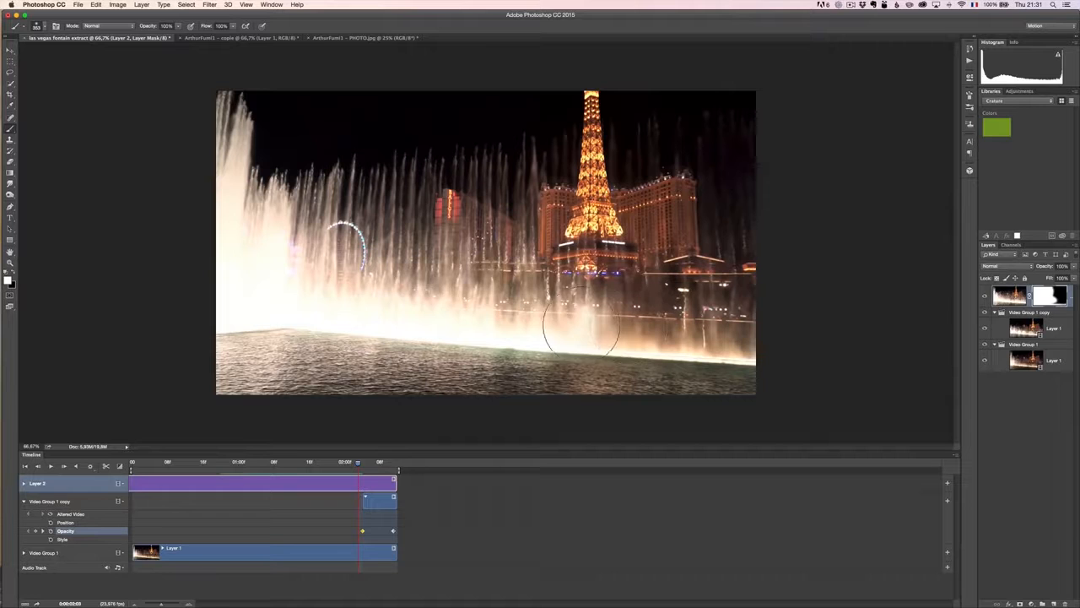
pyautogui.moveTo(594, 328)
pyautogui.mouseDown()
pyautogui.moveTo(620, 323)
pyautogui.moveTo(448, 315)
pyautogui.moveTo(654, 324)
pyautogui.moveTo(412, 309)
pyautogui.moveTo(678, 323)
pyautogui.moveTo(677, 343)
pyautogui.moveTo(712, 348)
pyautogui.moveTo(730, 367)
pyautogui.mouseUp()
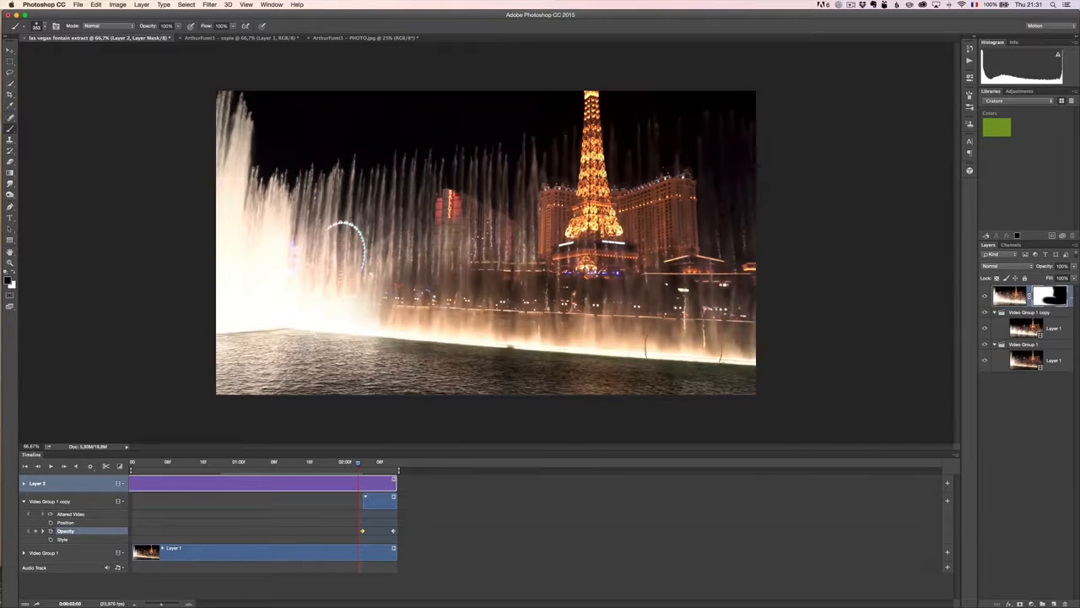
pyautogui.click(51, 467)
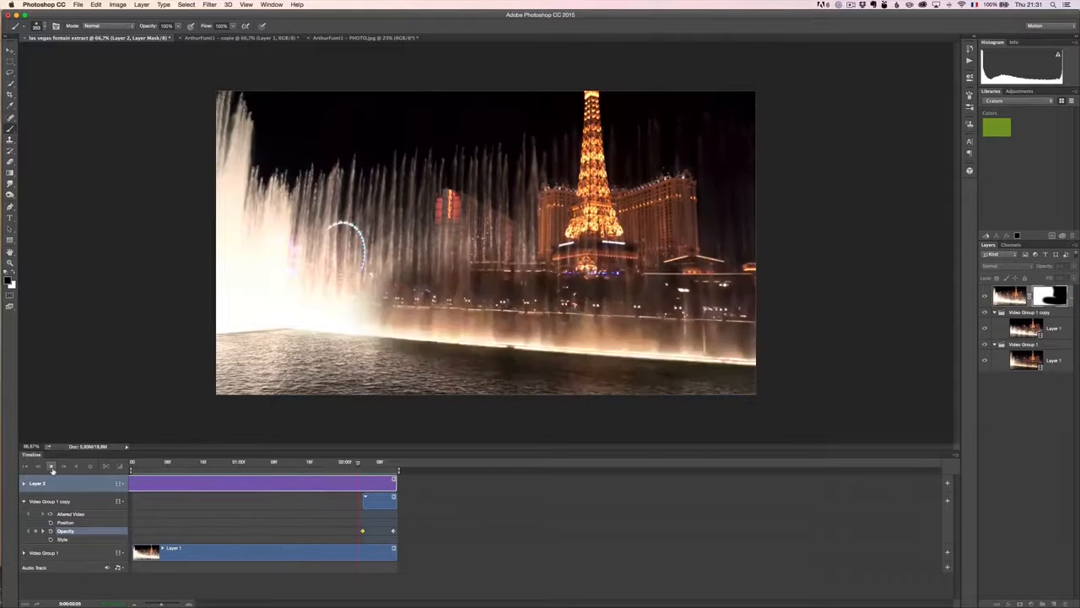
pyautogui.click(52, 467)
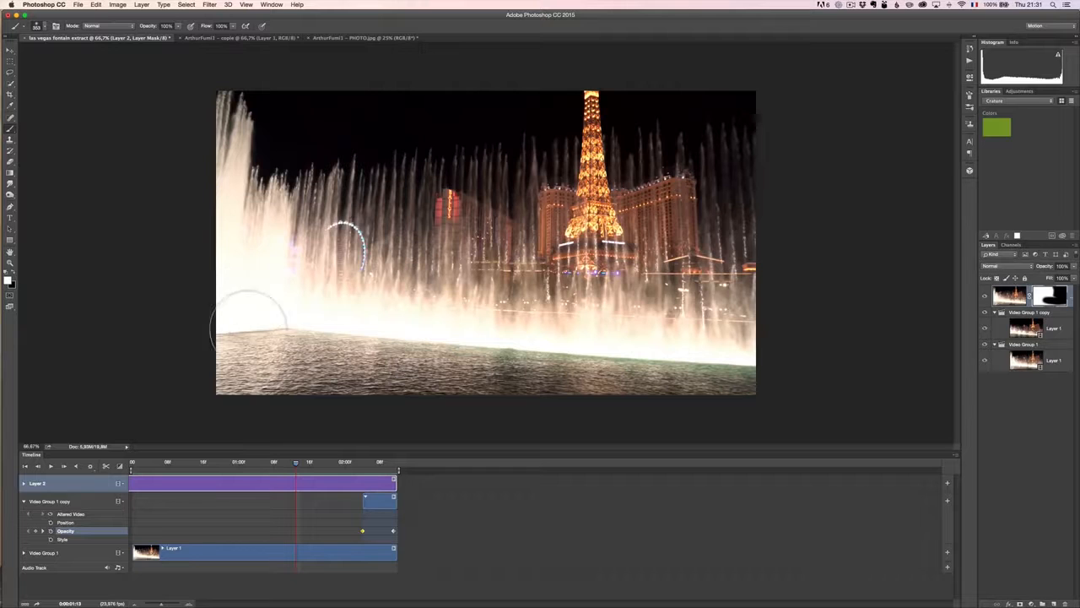
# Step: Paint white on the mask along the waterline to restore the still there, and play the loop to check the blend
pyautogui.moveTo(452, 375)
pyautogui.mouseDown()
pyautogui.moveTo(547, 397)
pyautogui.moveTo(717, 407)
pyautogui.mouseUp()
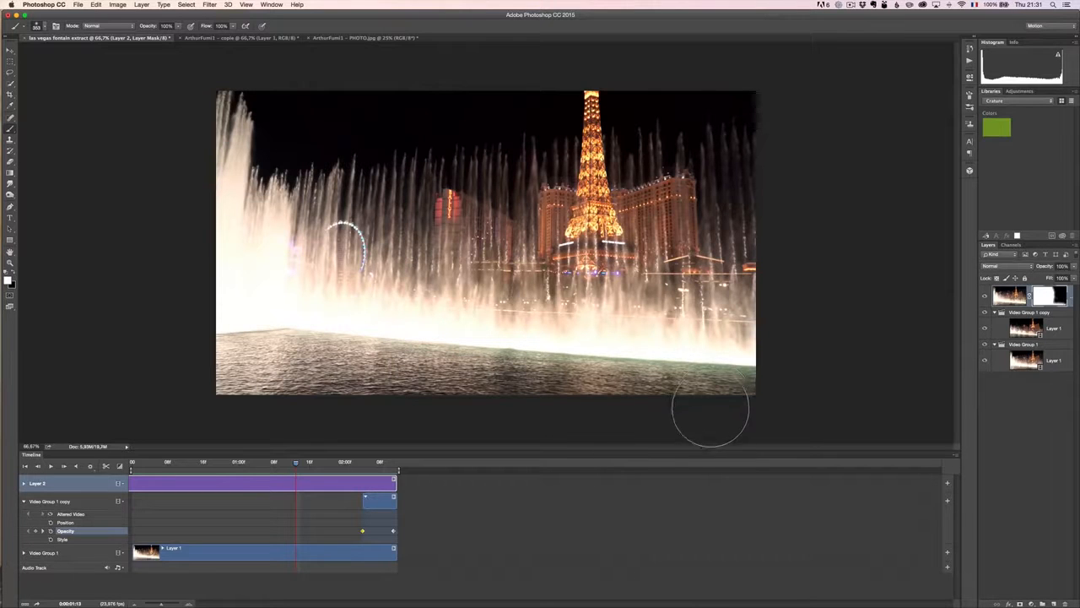
pyautogui.click(51, 467)
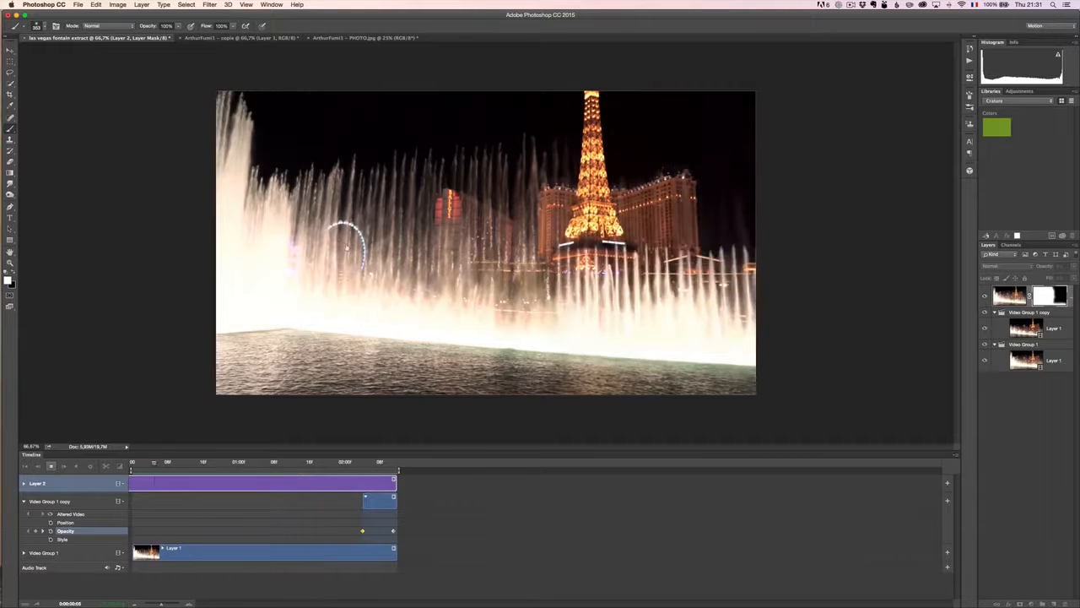
pyautogui.press('space')
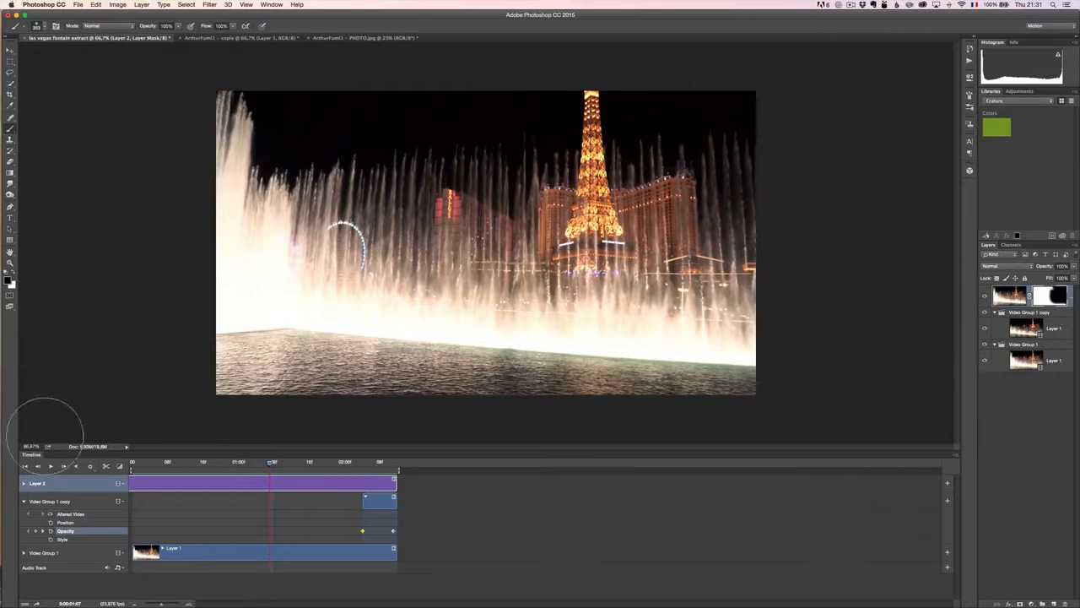
pyautogui.click(49, 466)
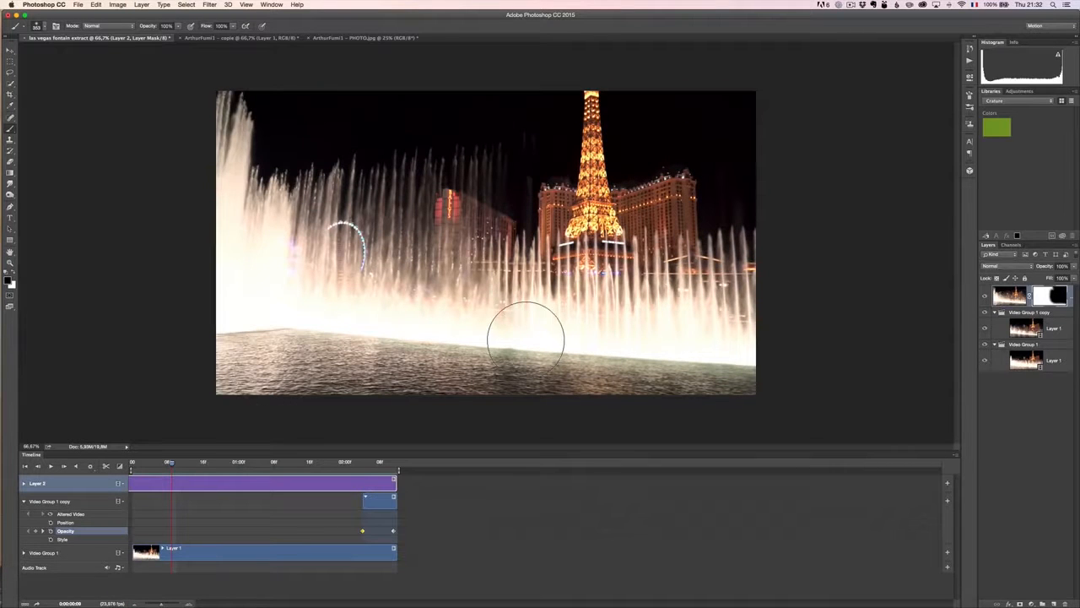
# Step: Open the masked animation in the legacy Save for Web export
pyautogui.click(77, 4)
pyautogui.moveTo(80, 124)
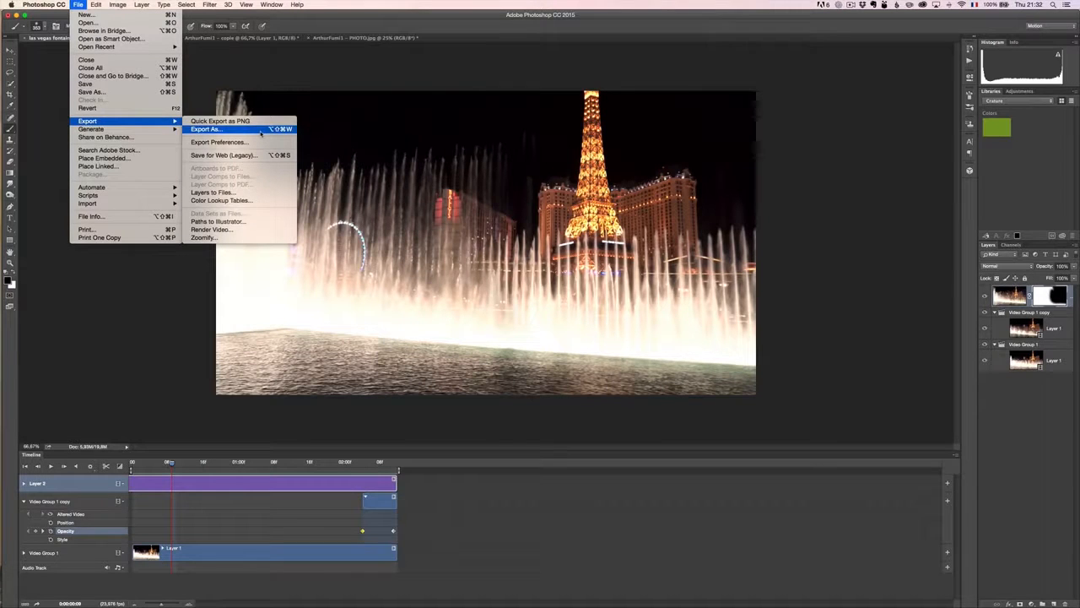
pyautogui.click(250, 157)
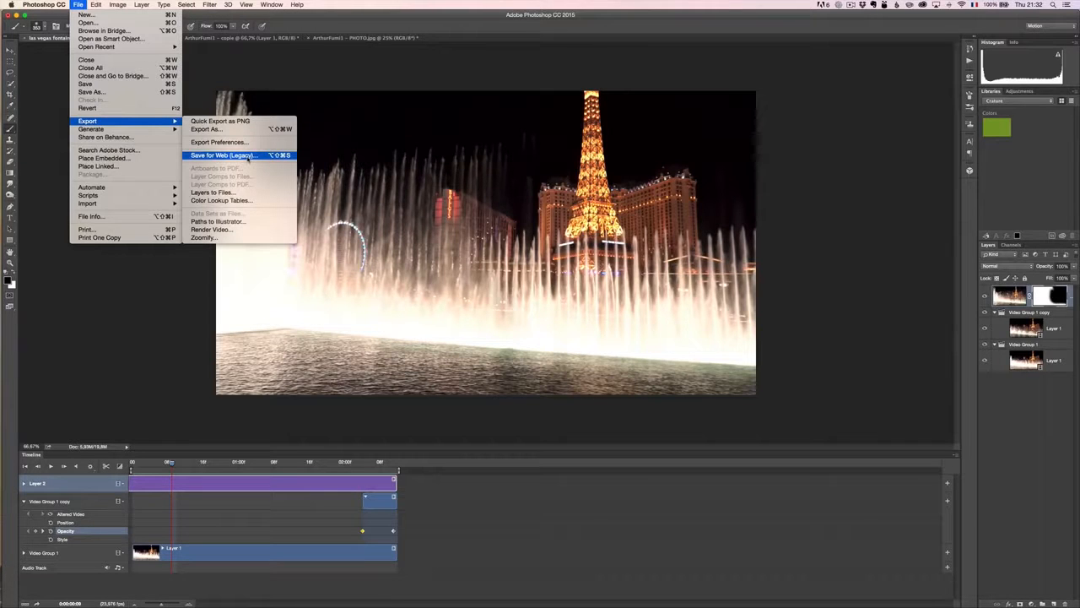
pyautogui.click(248, 158)
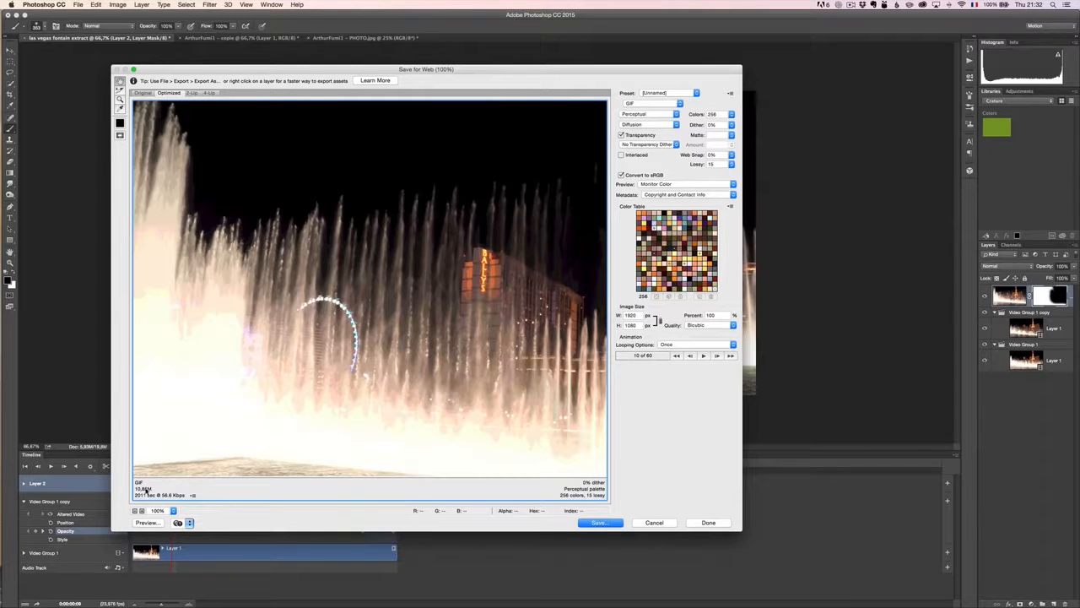
# Step: Scale the exported GIF to 40 percent of its original size
pyautogui.click(712, 315)
pyautogui.write('5')
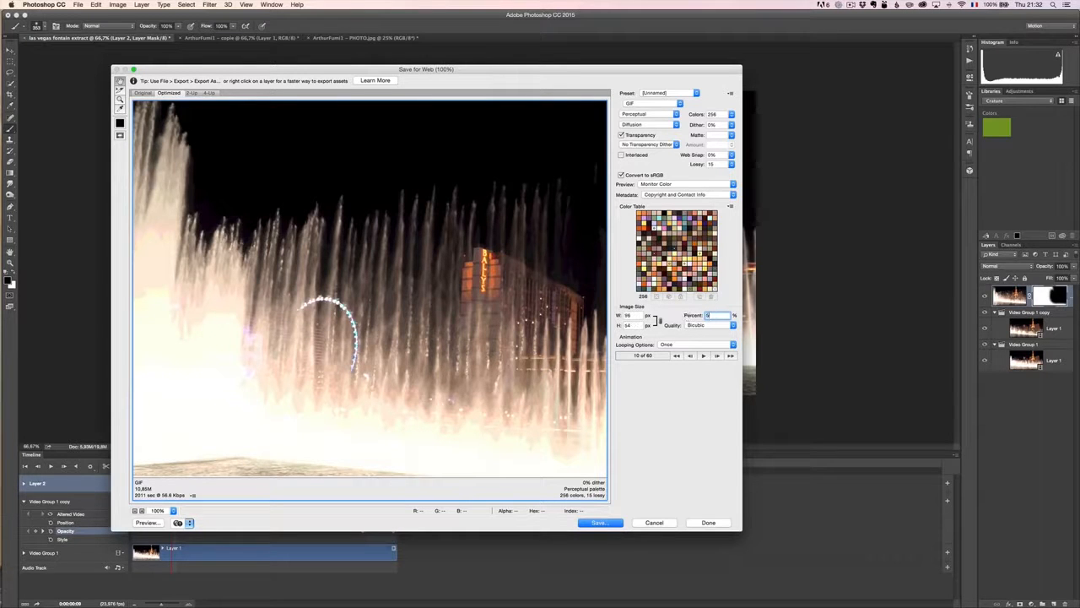
pyautogui.write('0')
pyautogui.press('BackSpace')
pyautogui.press('BackSpace')
pyautogui.write('40')
pyautogui.click(635, 315)
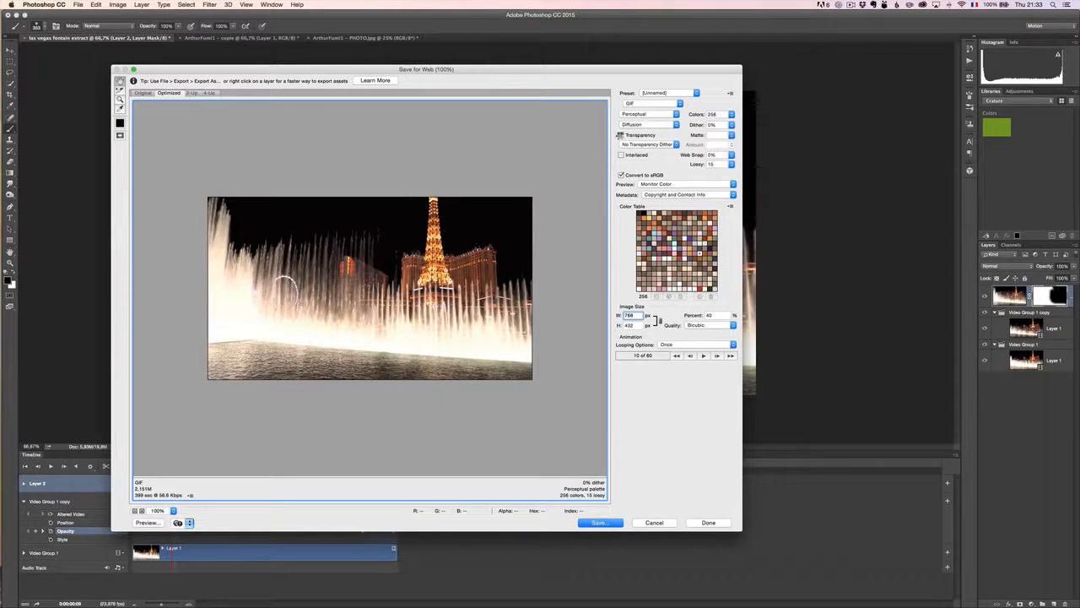
# Step: Keep transparency on, set the GIF to loop Forever, and preview it in the web browser before returning to the export settings
pyautogui.click(620, 135)
pyautogui.click(621, 136)
pyautogui.click(681, 346)
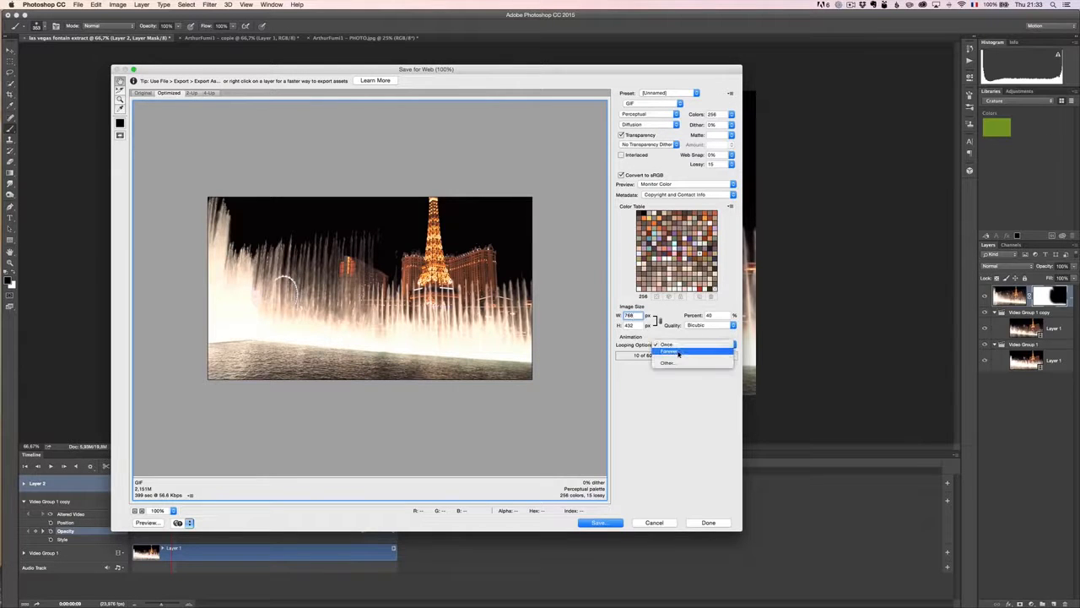
pyautogui.click(677, 356)
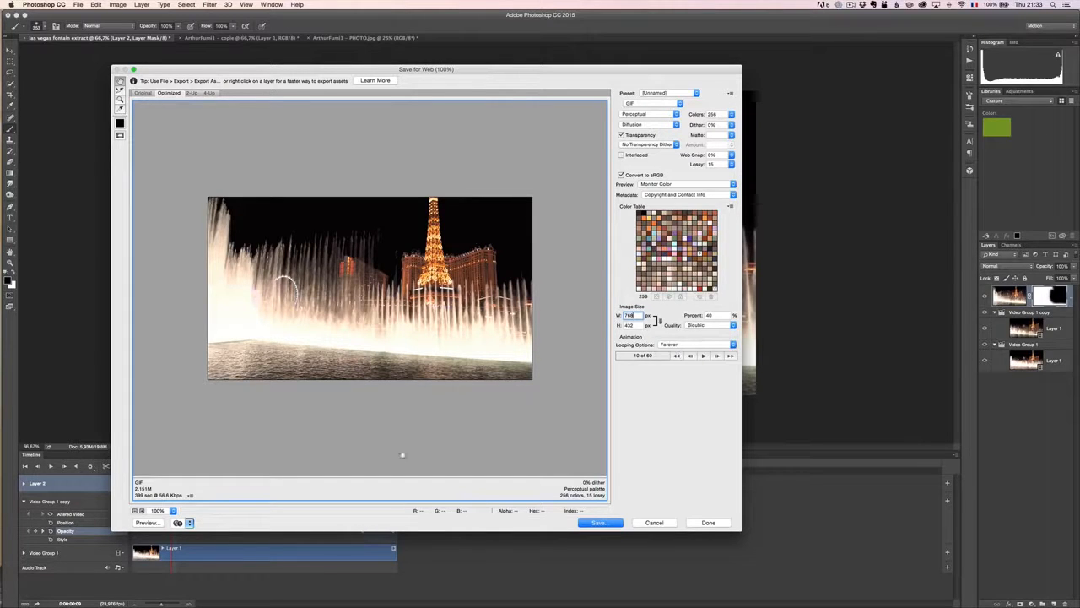
pyautogui.click(147, 522)
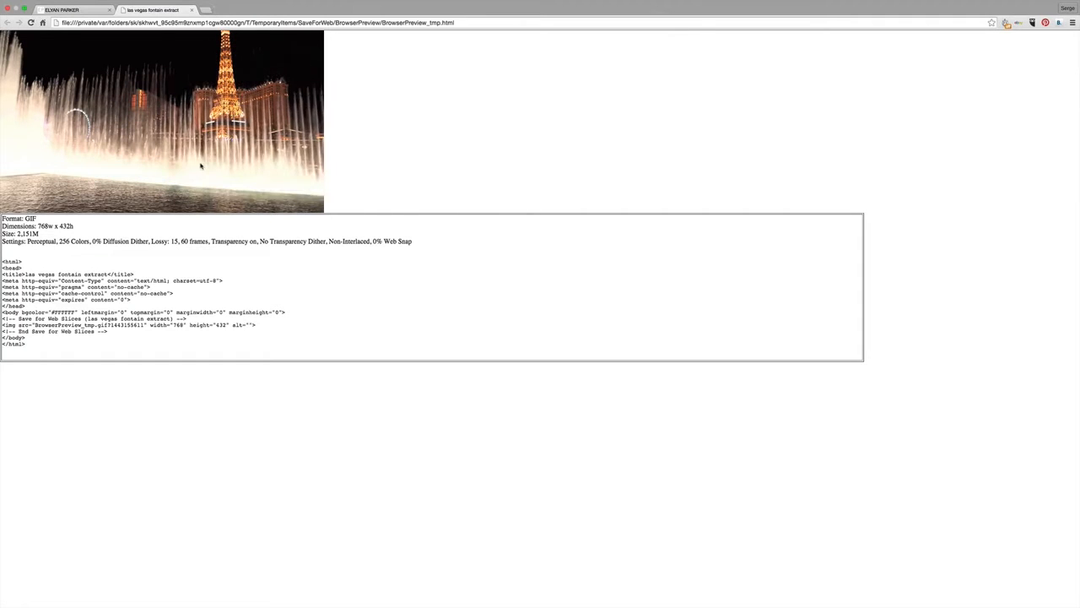
pyautogui.press('super+Tab')
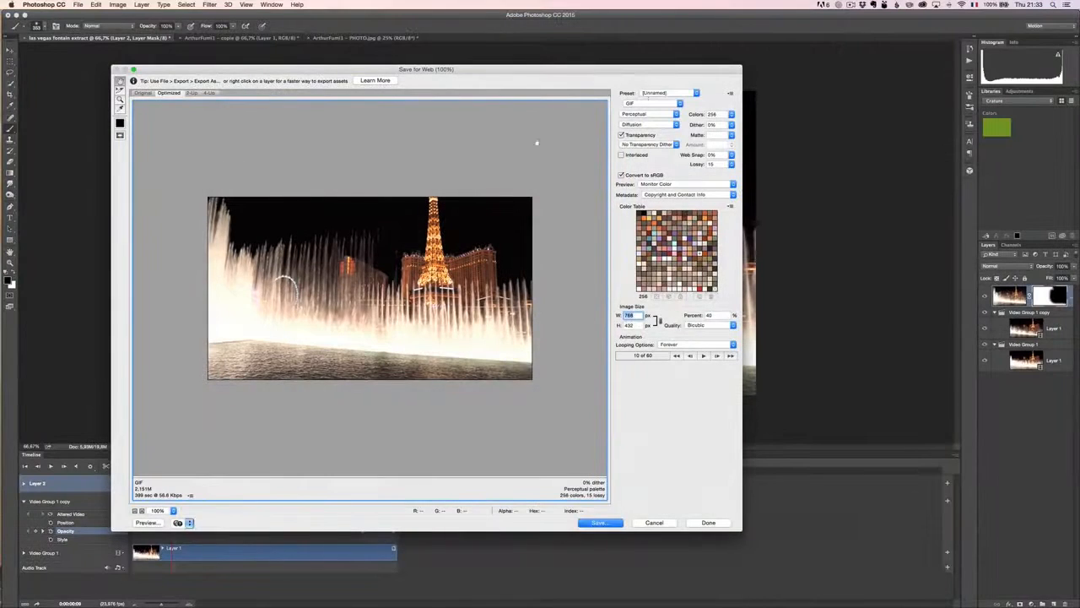
# Step: Save the GIF optimization settings as a preset named Cinemagraph, and close the export without saving an image
pyautogui.click(667, 93)
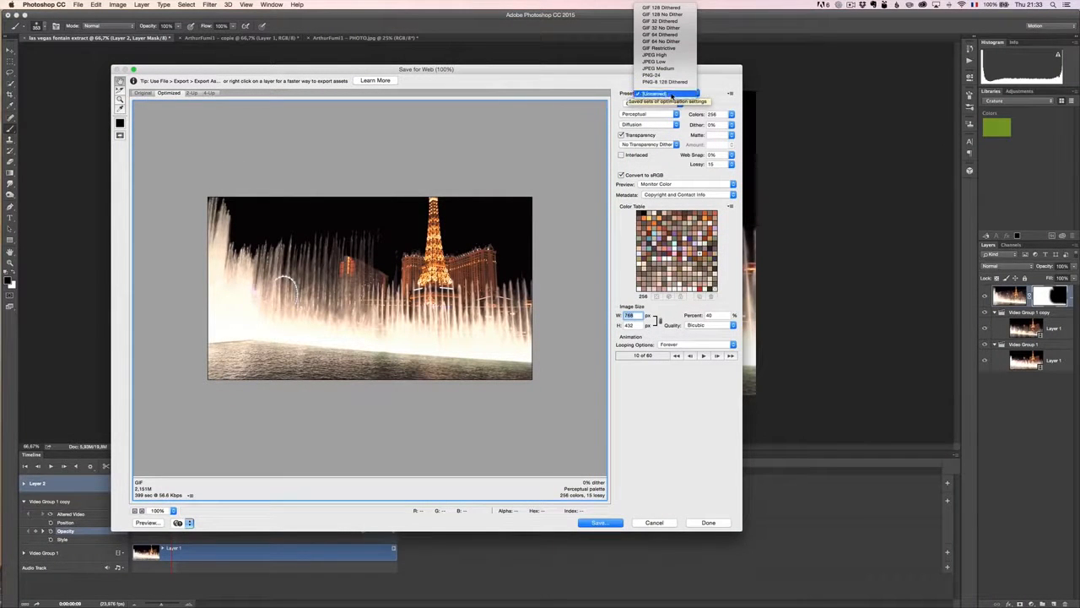
pyautogui.click(667, 94)
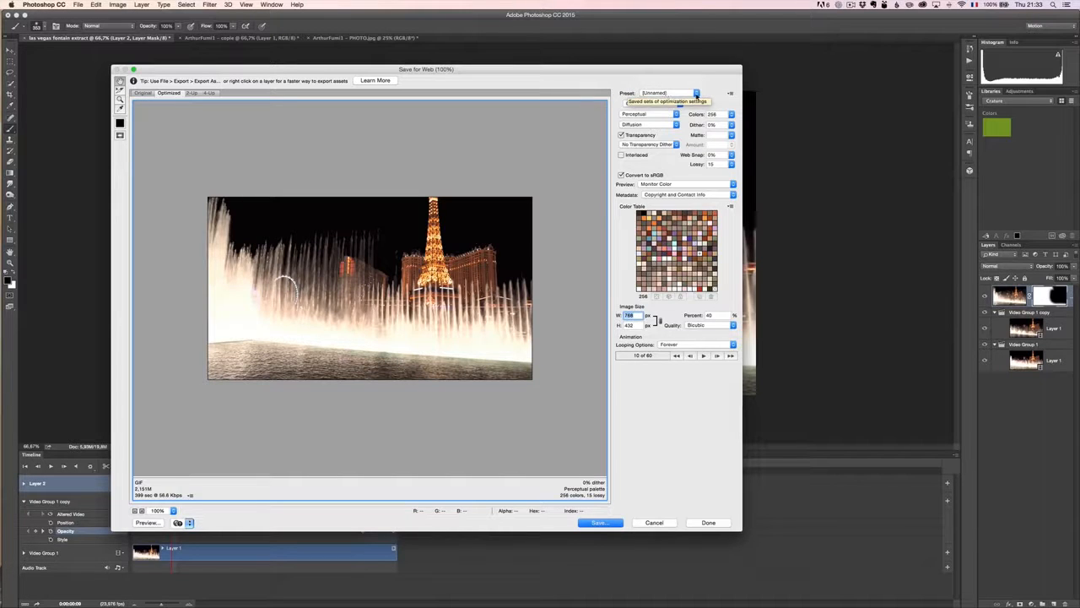
pyautogui.click(731, 92)
pyautogui.click(739, 101)
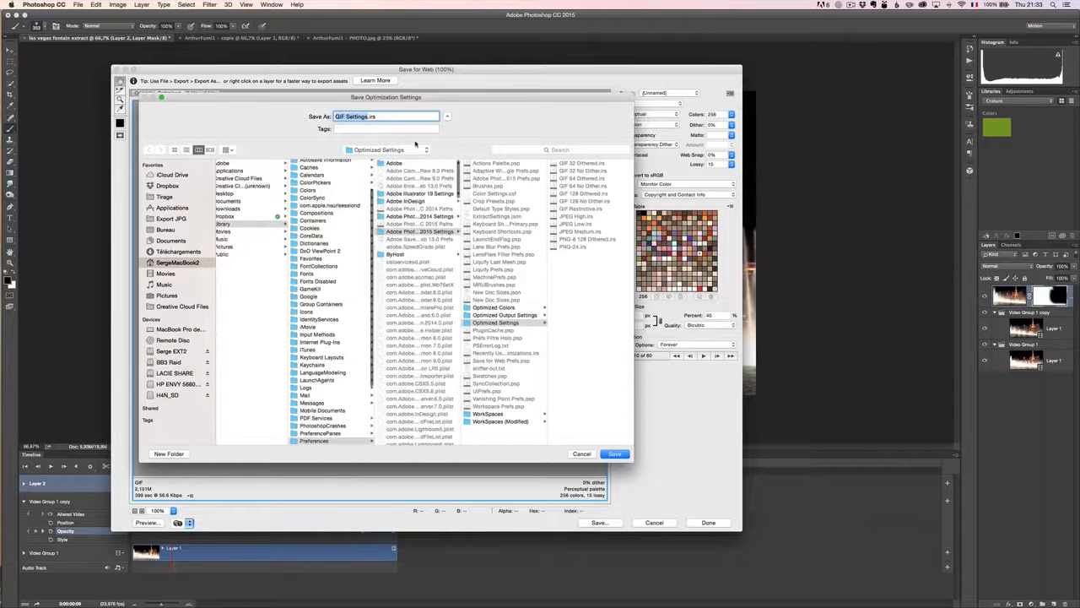
pyautogui.press('BackSpace')
pyautogui.write('Cinemagraph')
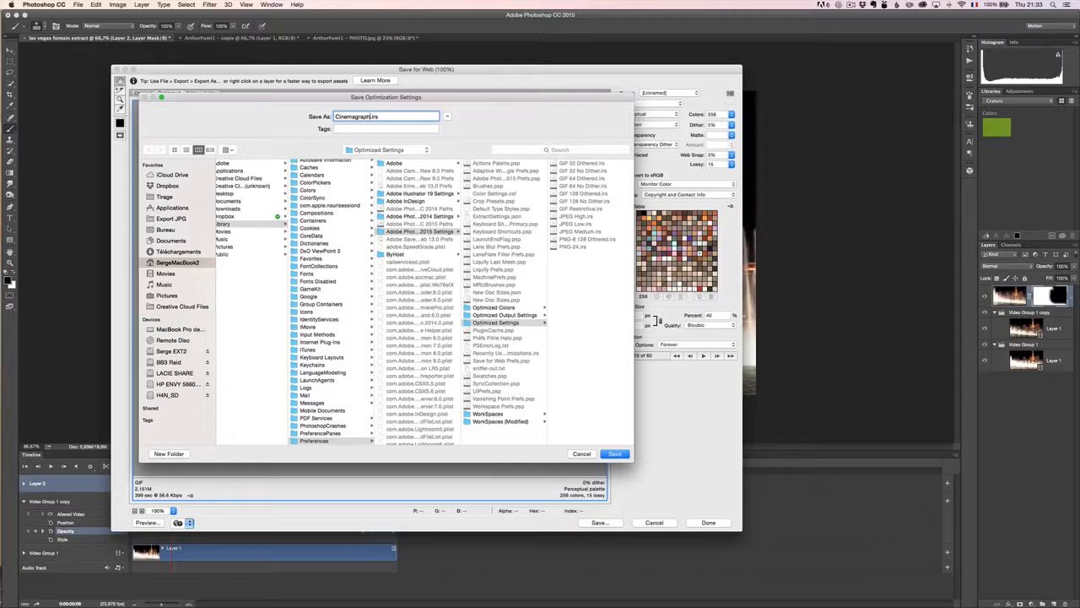
pyautogui.click(615, 454)
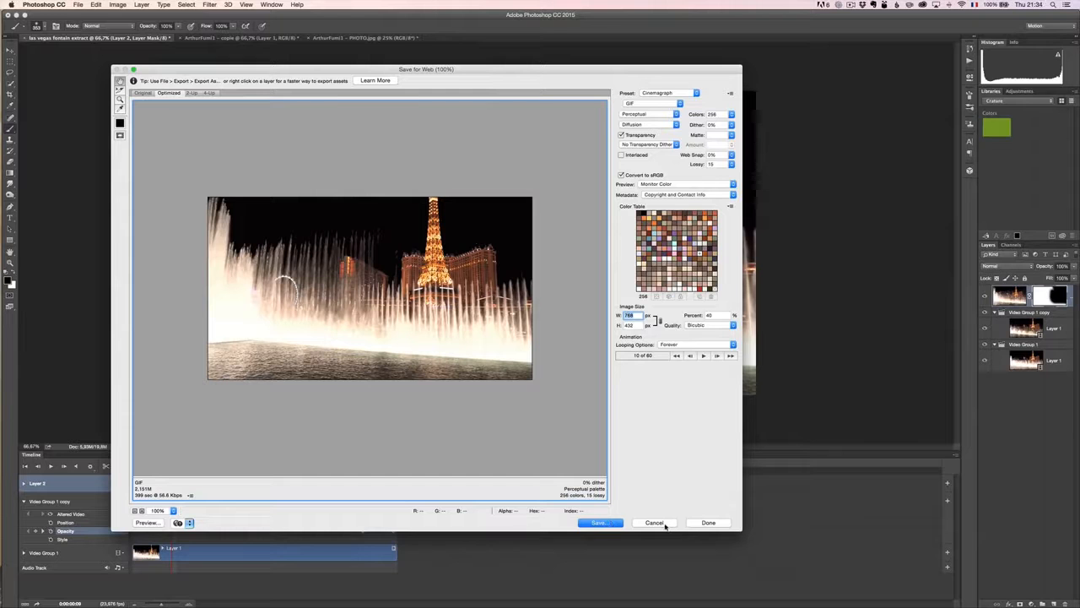
pyautogui.click(655, 523)
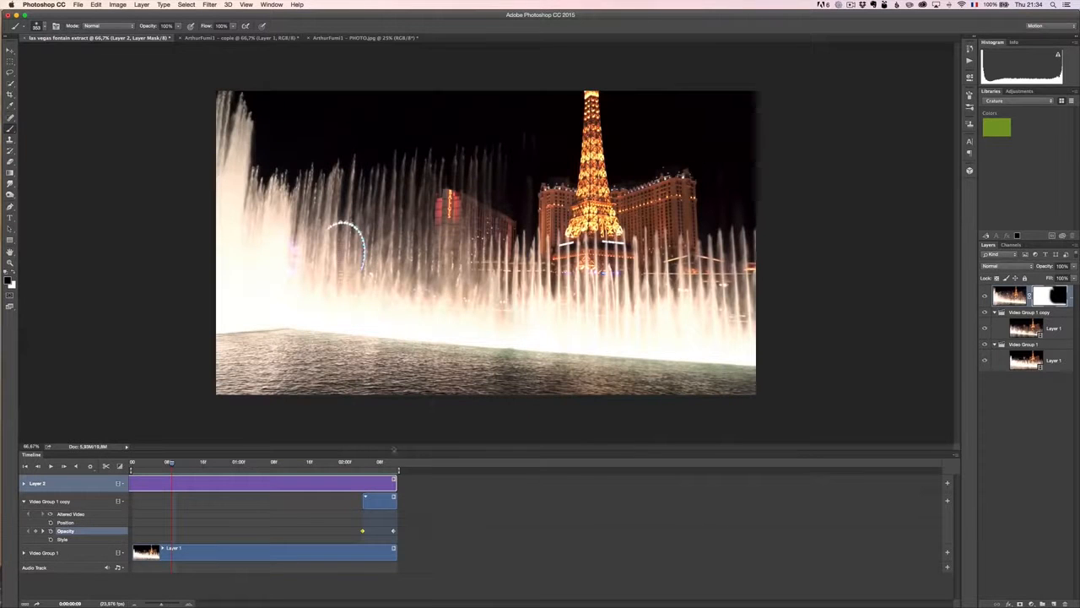
# Step: Switch to the video document of the man holding a smoke flare, play its clip, and scrub through the footage
pyautogui.moveTo(184, 467)
pyautogui.mouseDown()
pyautogui.moveTo(234, 466)
pyautogui.moveTo(155, 466)
pyautogui.mouseUp()
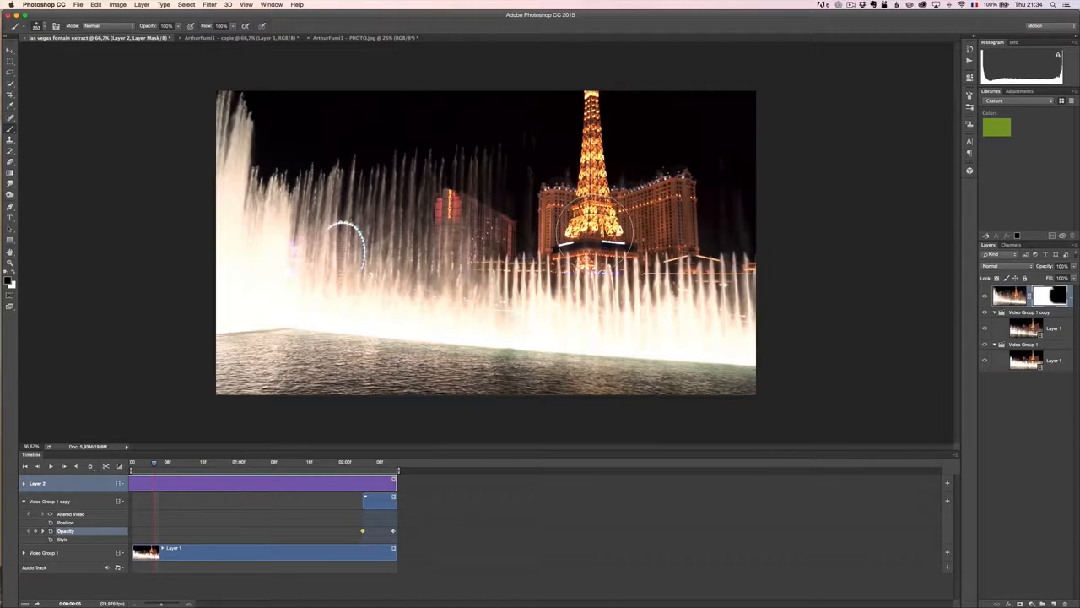
pyautogui.click(230, 38)
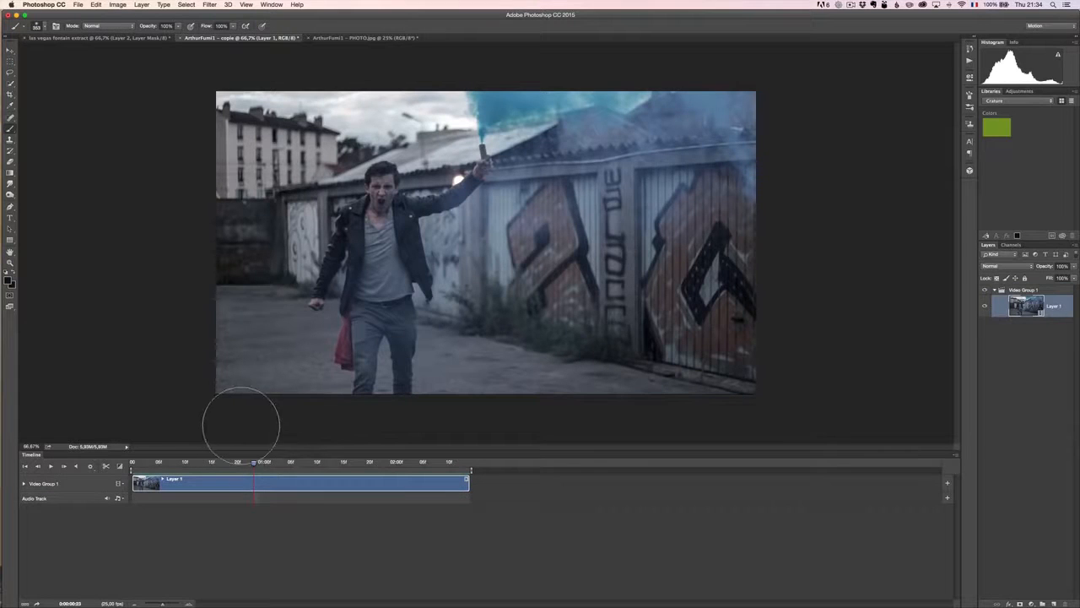
pyautogui.click(50, 466)
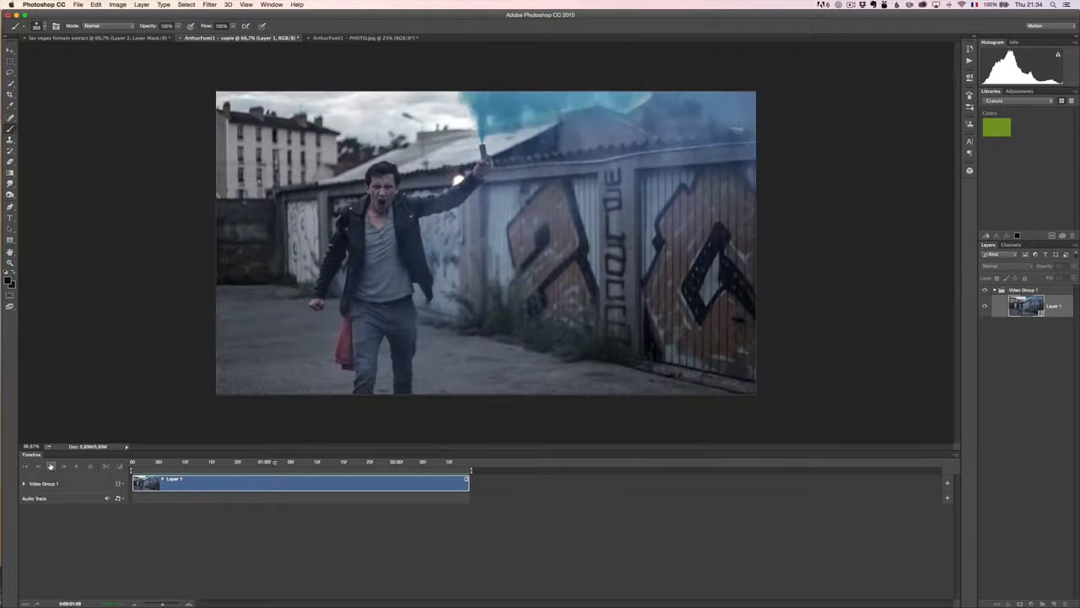
pyautogui.press('space')
pyautogui.moveTo(224, 464); pyautogui.dragTo(285, 473)
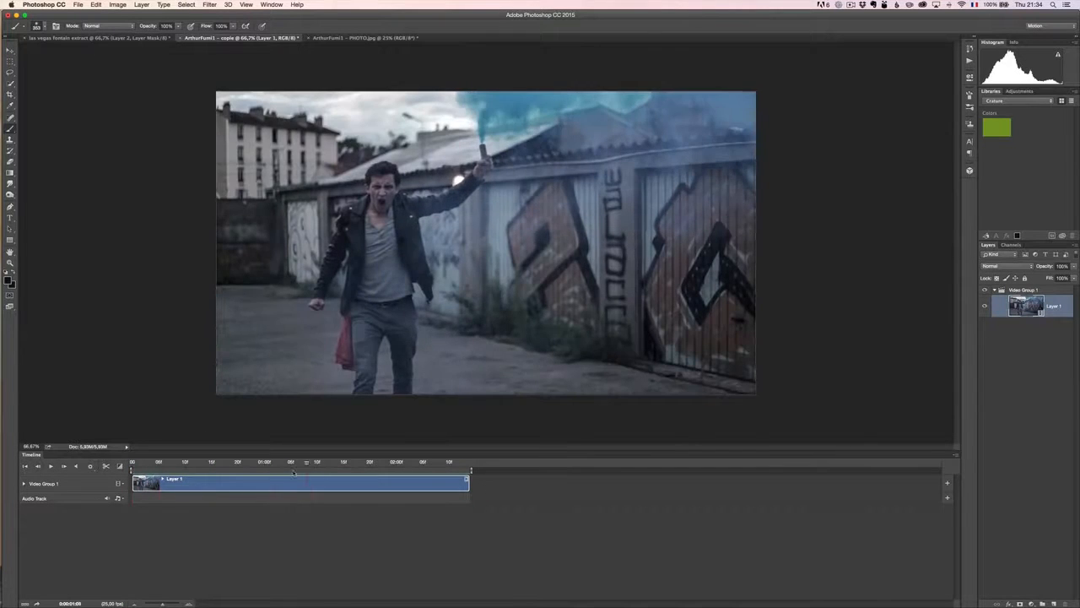
# Step: View the still photo of the same flare scene, look at the photographer's portfolio site in the web browser, and return to Photoshop
pyautogui.click(363, 38)
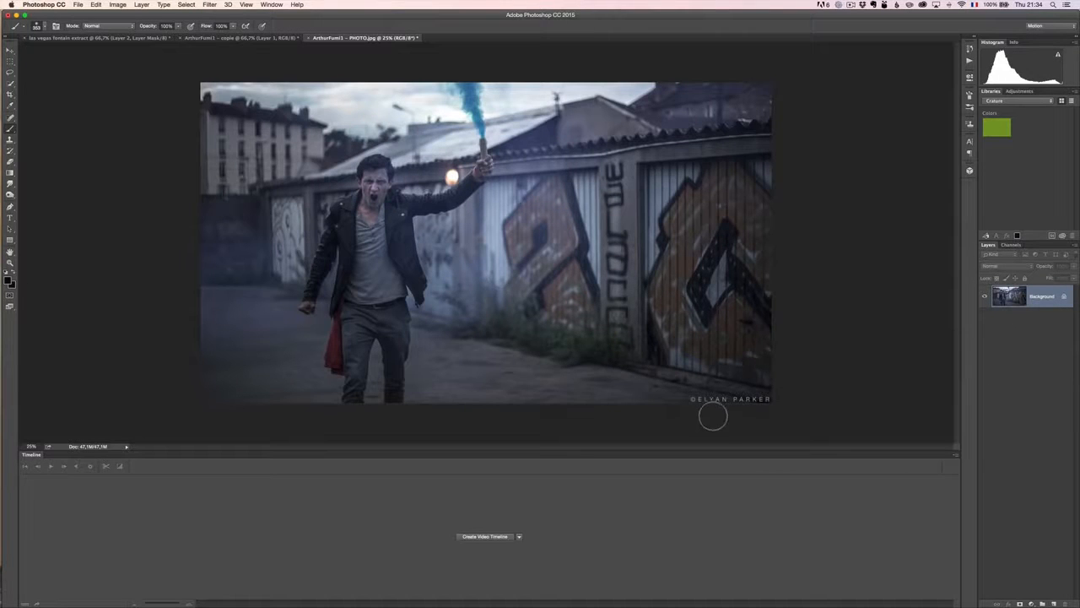
pyautogui.press('super+Tab')
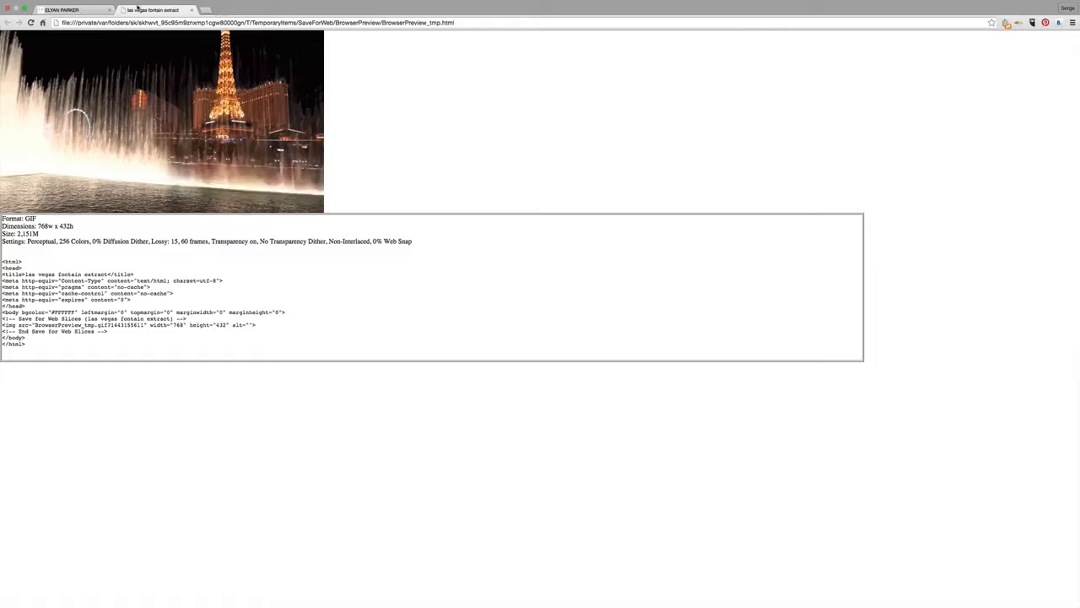
pyautogui.click(93, 11)
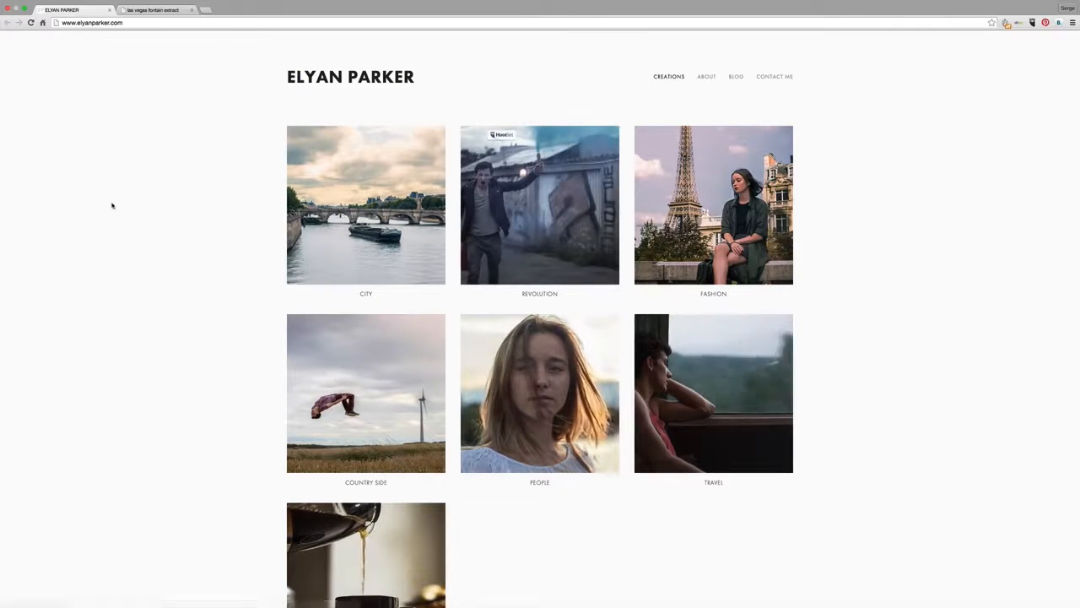
pyautogui.press('super+Tab')
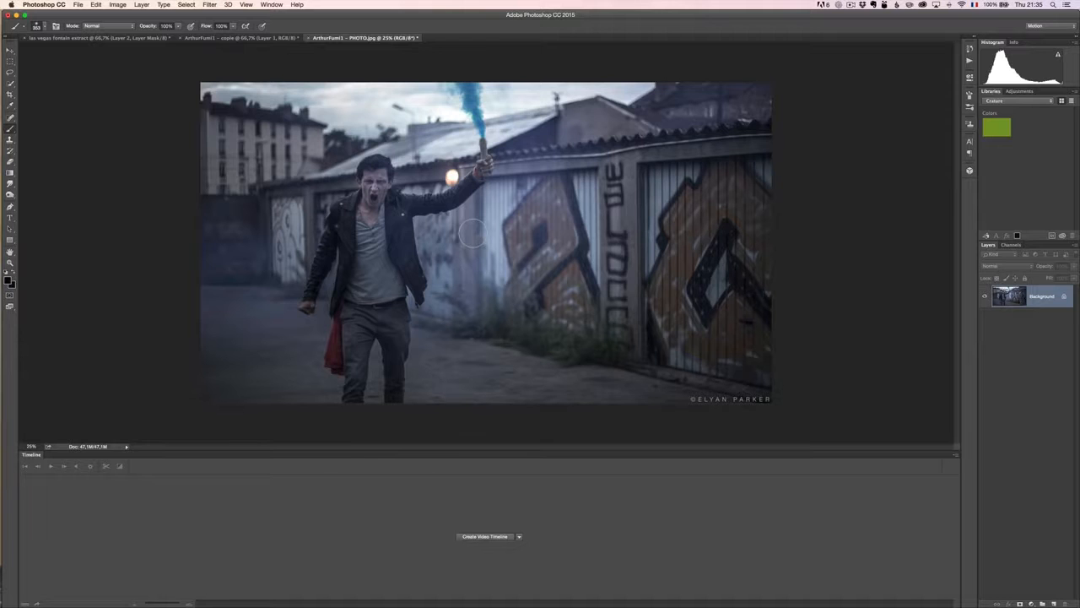
# Step: Compare the flare video with the still photo, and check the video's pixel dimensions and resolution without changing them
pyautogui.click(256, 38)
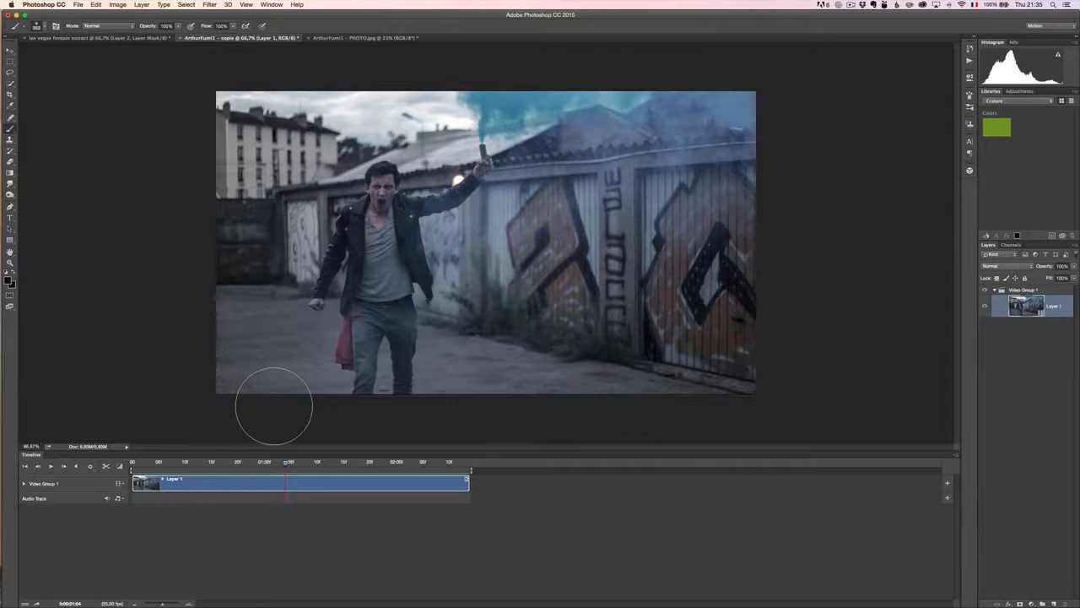
pyautogui.click(347, 39)
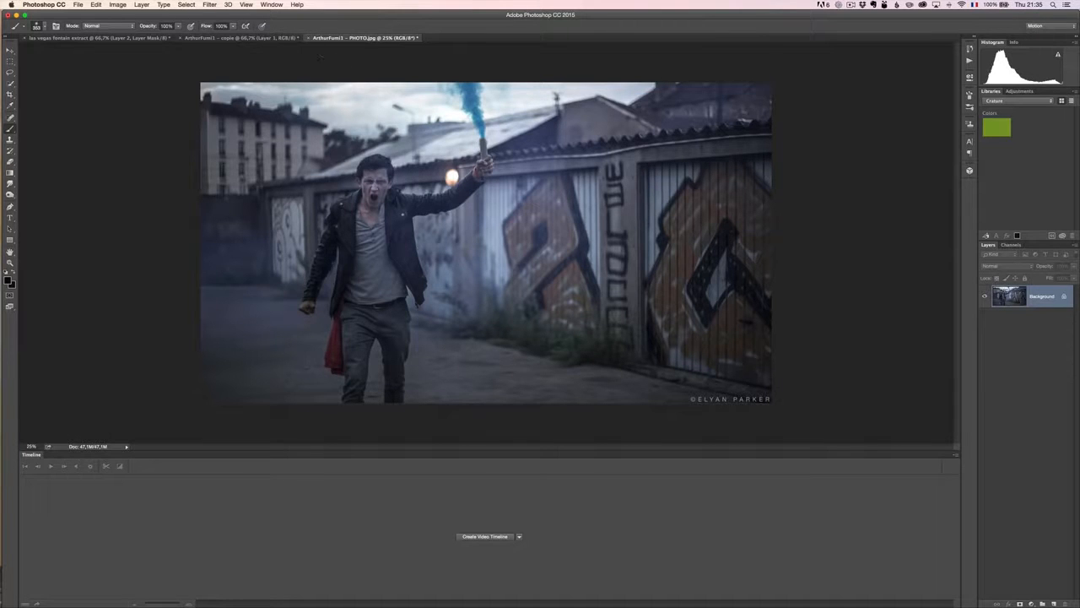
pyautogui.click(276, 39)
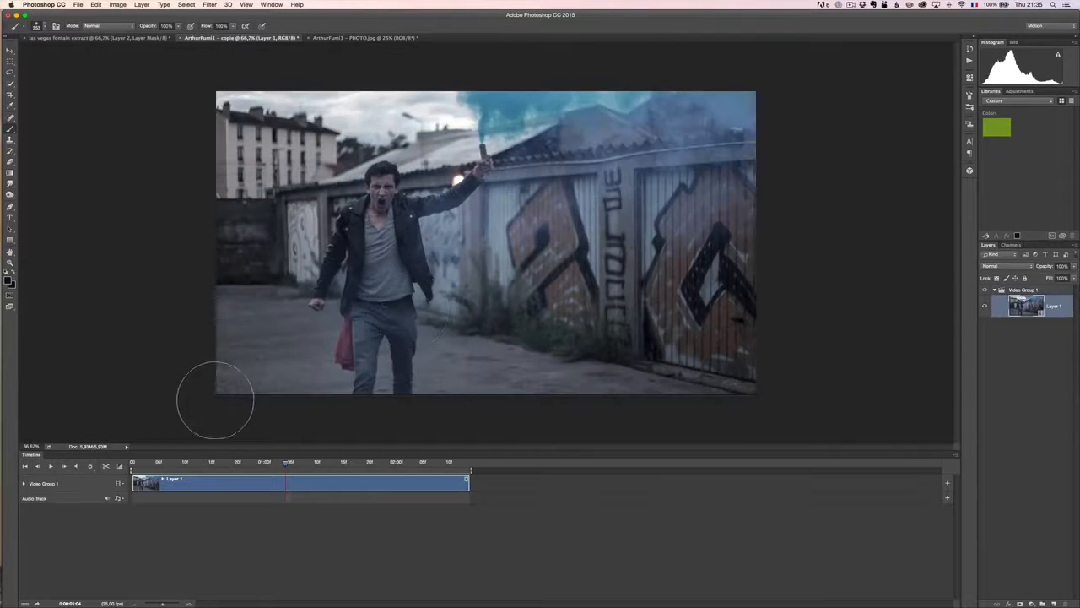
pyautogui.click(119, 5)
pyautogui.click(132, 70)
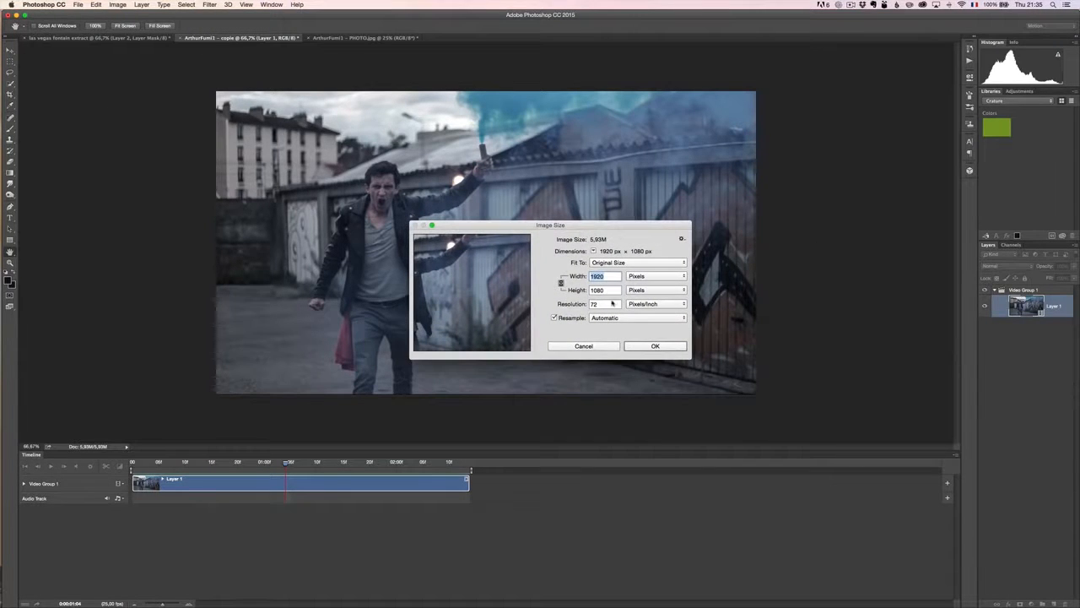
pyautogui.click(602, 346)
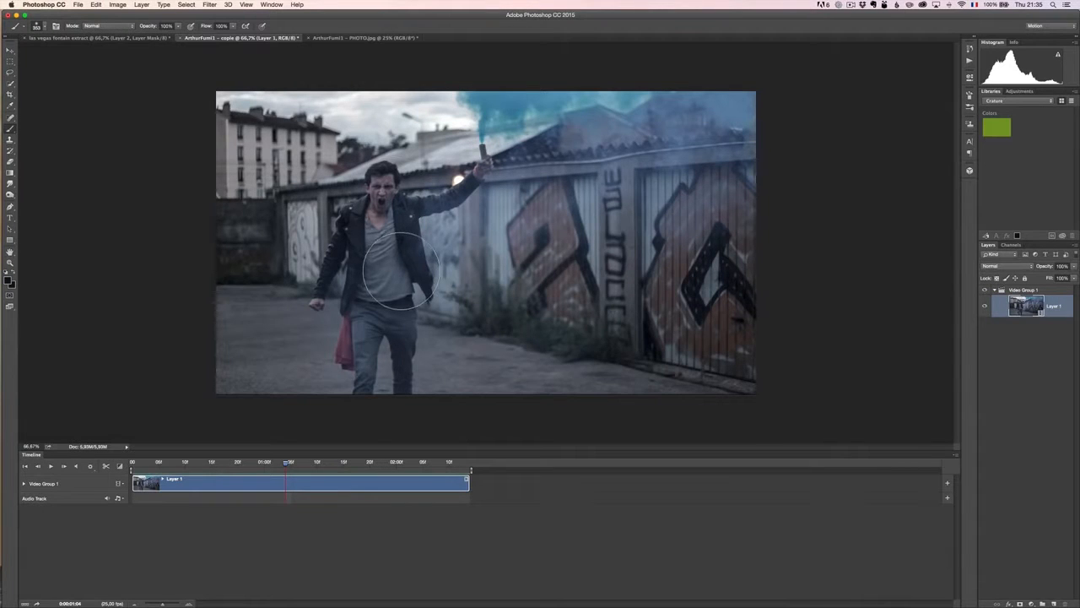
# Step: Check the still flare photo's pixel dimensions and resolution without changing them
pyautogui.click(342, 39)
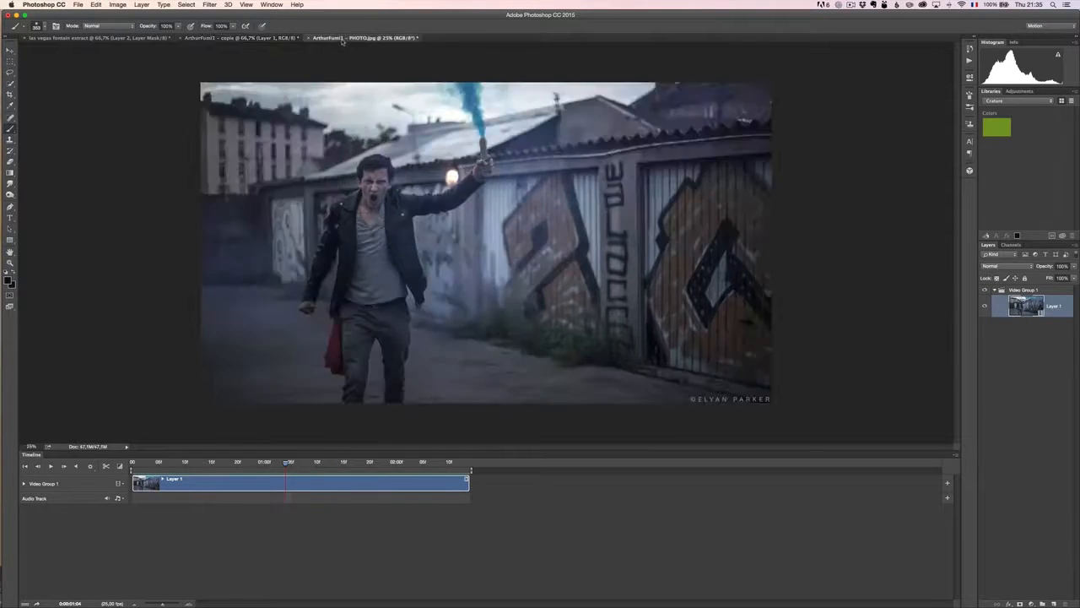
pyautogui.click(117, 5)
pyautogui.click(119, 70)
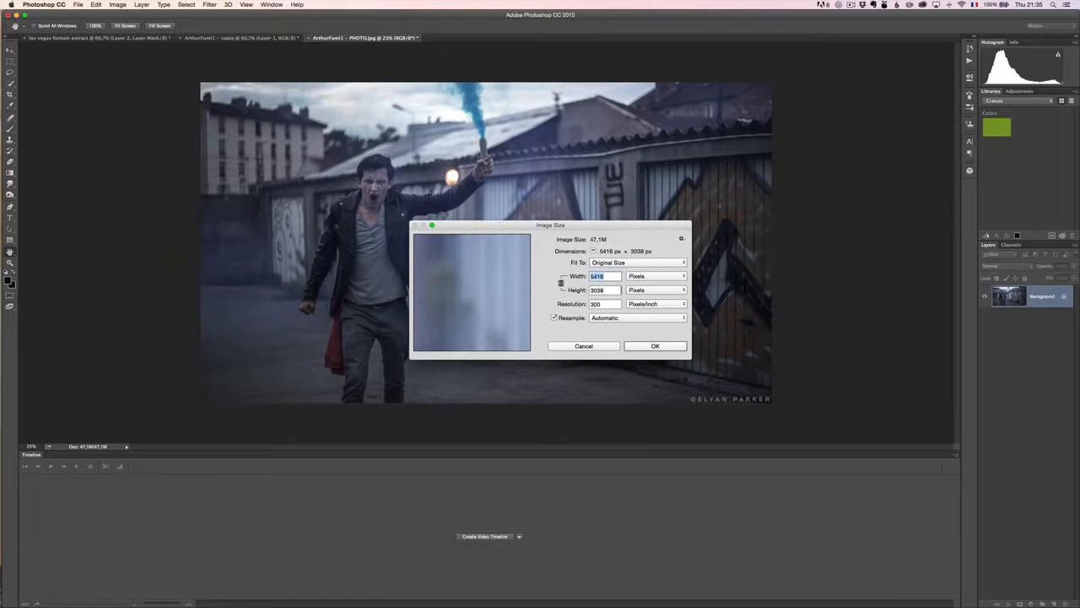
pyautogui.click(584, 346)
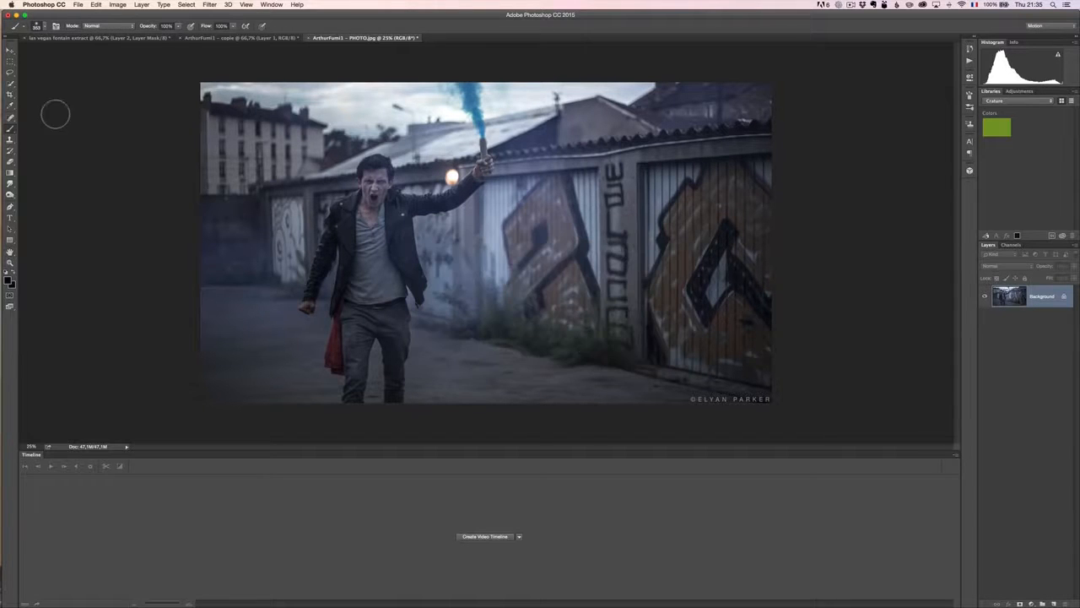
# Step: Crop the still flare photo to 1920 px by 1080 px and check its resulting image size
pyautogui.click(12, 95)
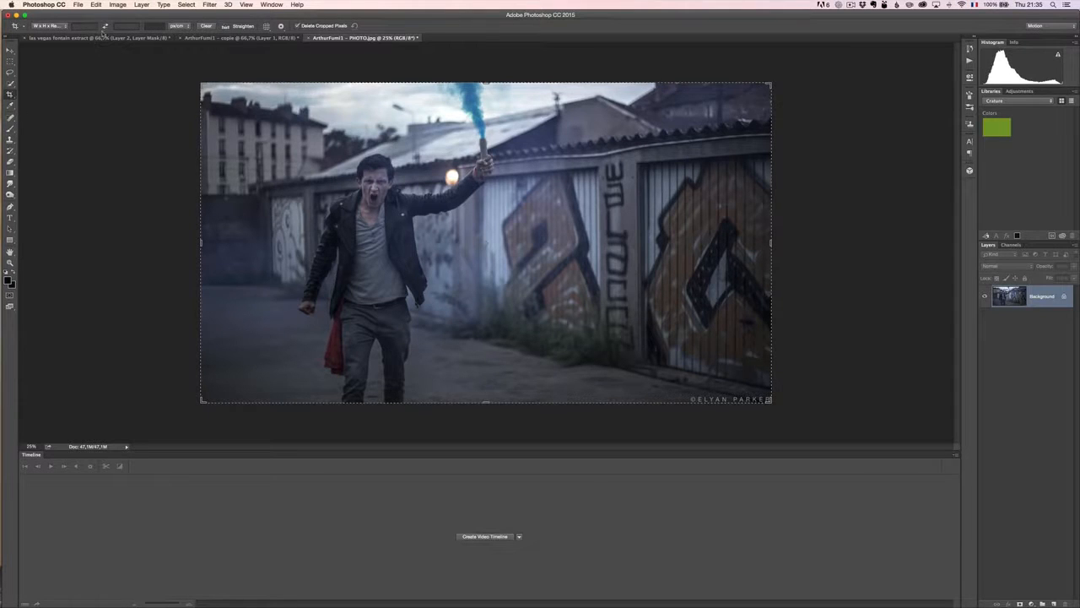
pyautogui.write('1920 p')
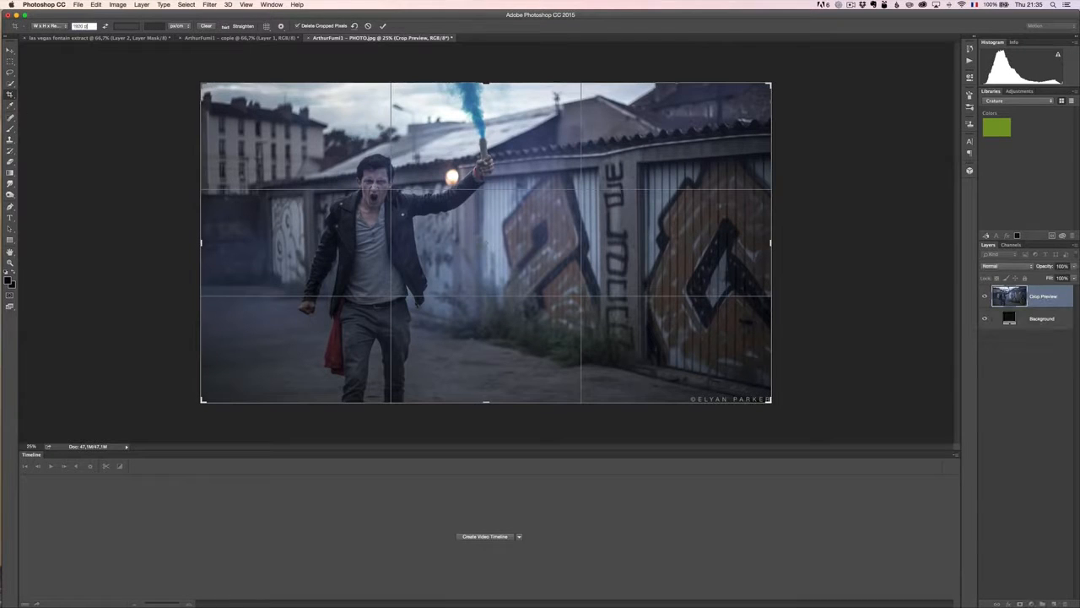
pyautogui.press('Tab')
pyautogui.write('1080')
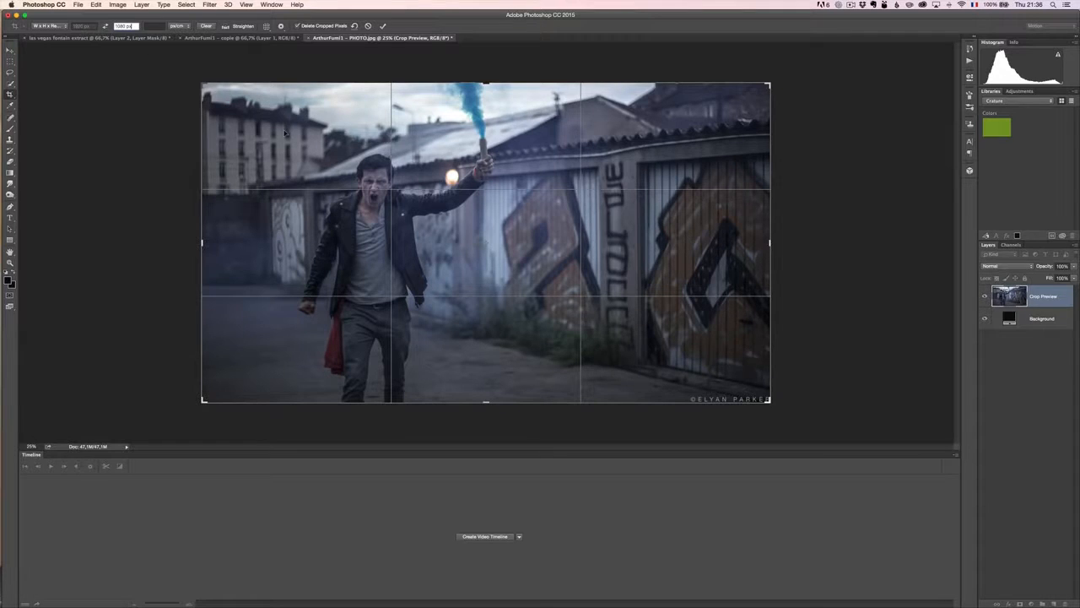
pyautogui.press('Return')
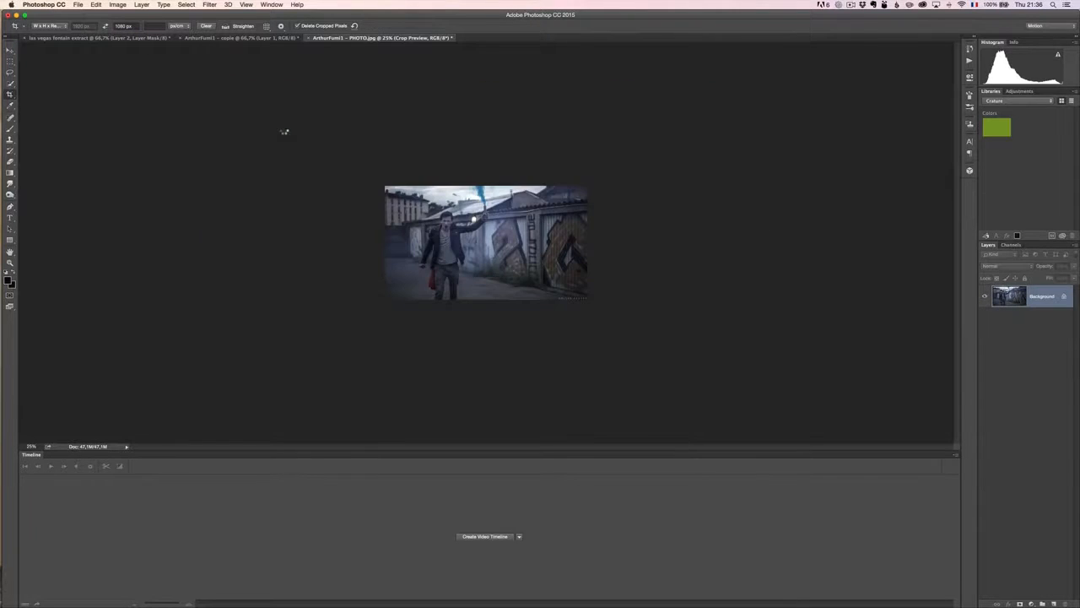
pyautogui.press('z')
pyautogui.click(286, 132)
pyautogui.click(285, 132)
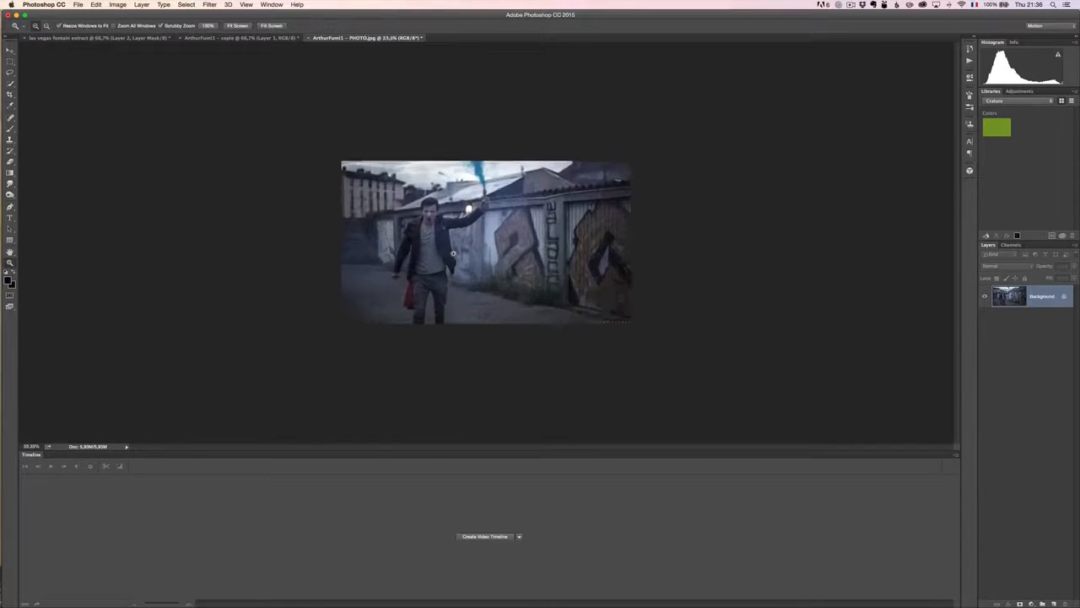
pyautogui.click(118, 5)
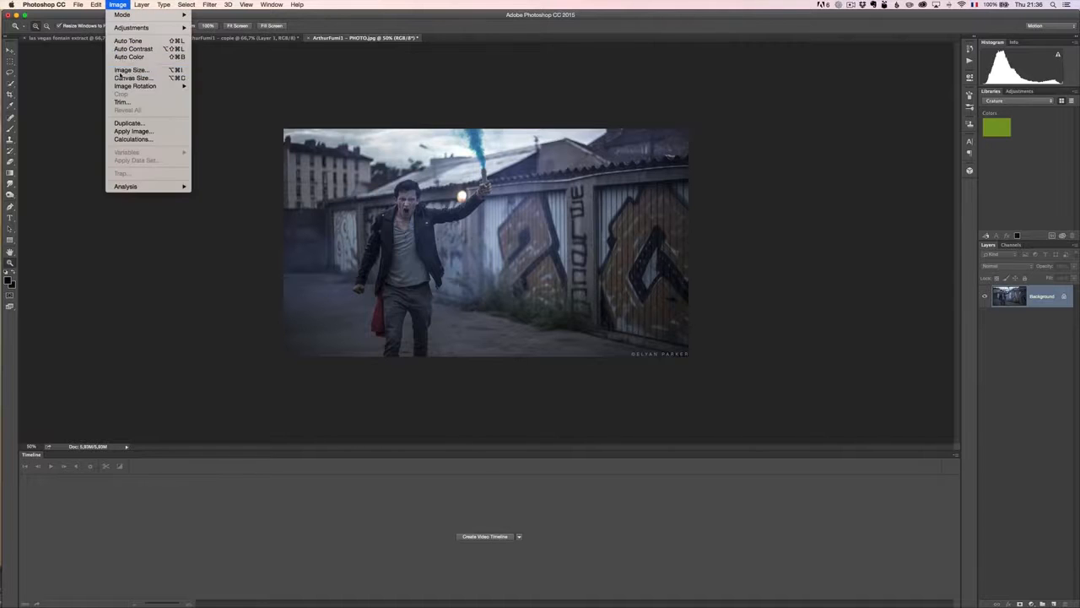
pyautogui.click(135, 72)
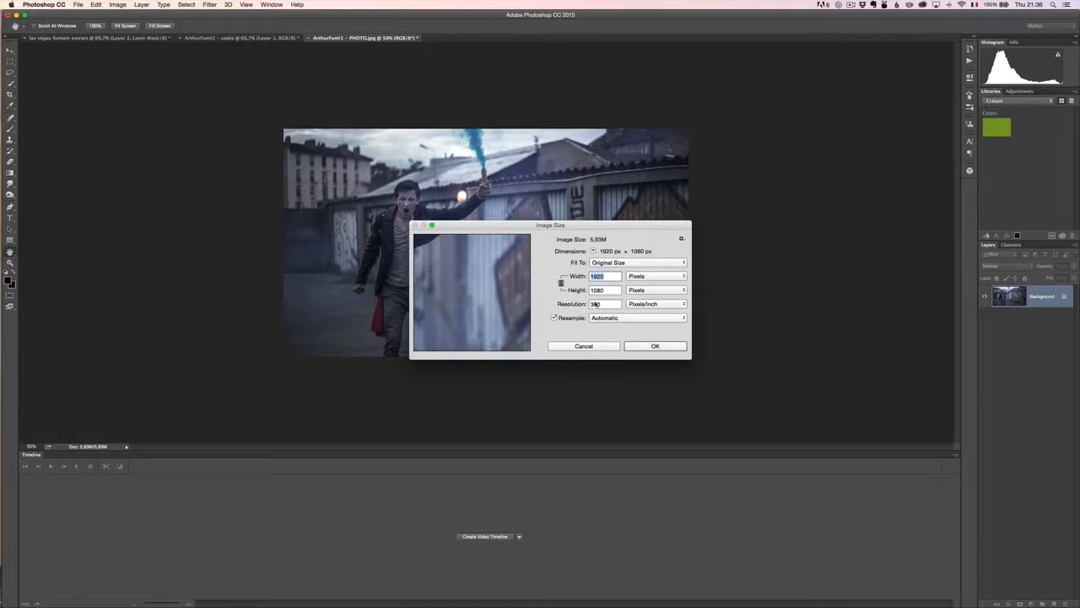
pyautogui.click(604, 346)
# Step: Copy the cropped photo into the flare video document as a new layer
pyautogui.click(10, 50)
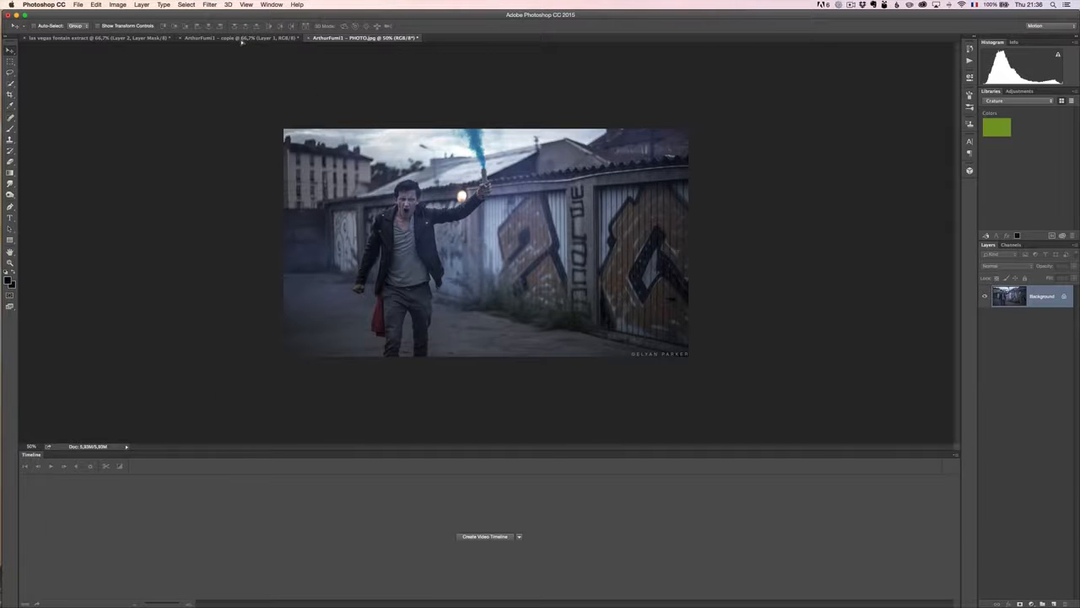
pyautogui.click(241, 39)
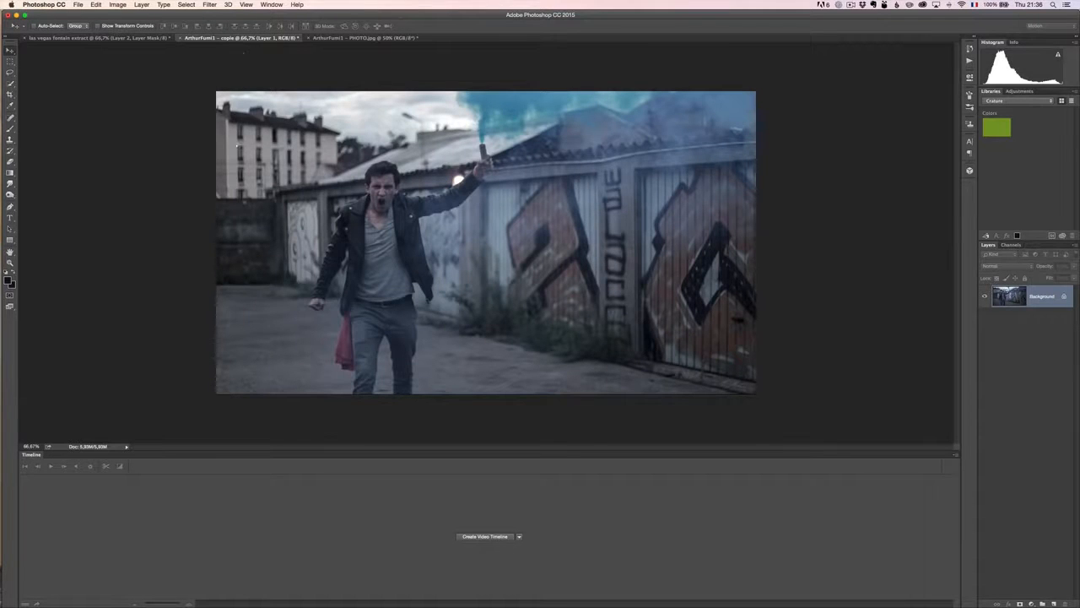
pyautogui.moveTo(236, 145); pyautogui.dragTo(237, 146)
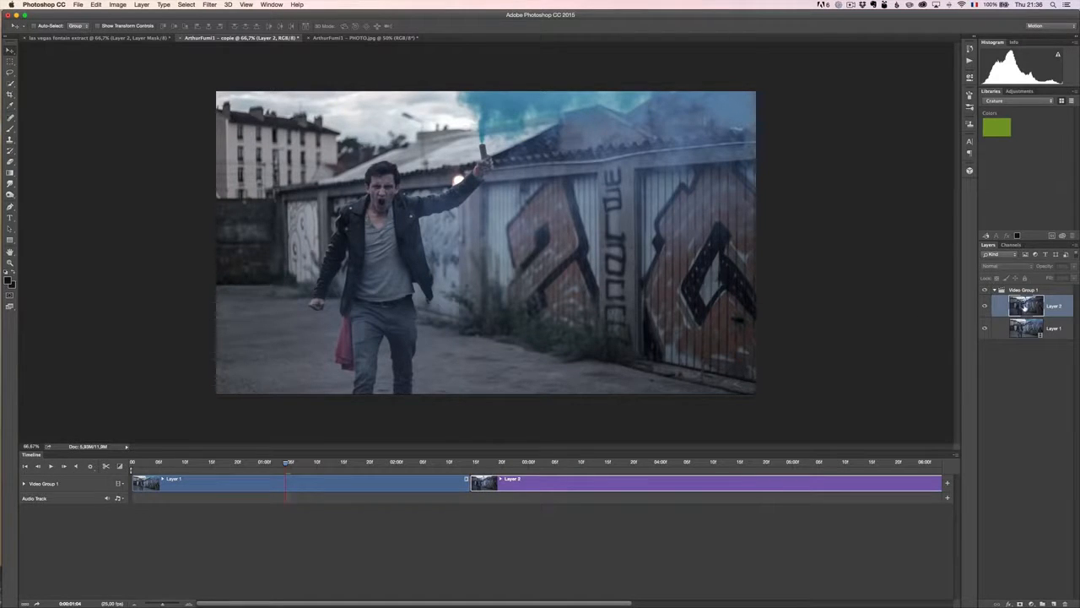
# Step: Move the photo layer out of and above Video Group 1, start its clip at the timeline's beginning, and trim it to the video's length
pyautogui.moveTo(1025, 308); pyautogui.dragTo(1029, 289)
pyautogui.moveTo(615, 484); pyautogui.dragTo(293, 483)
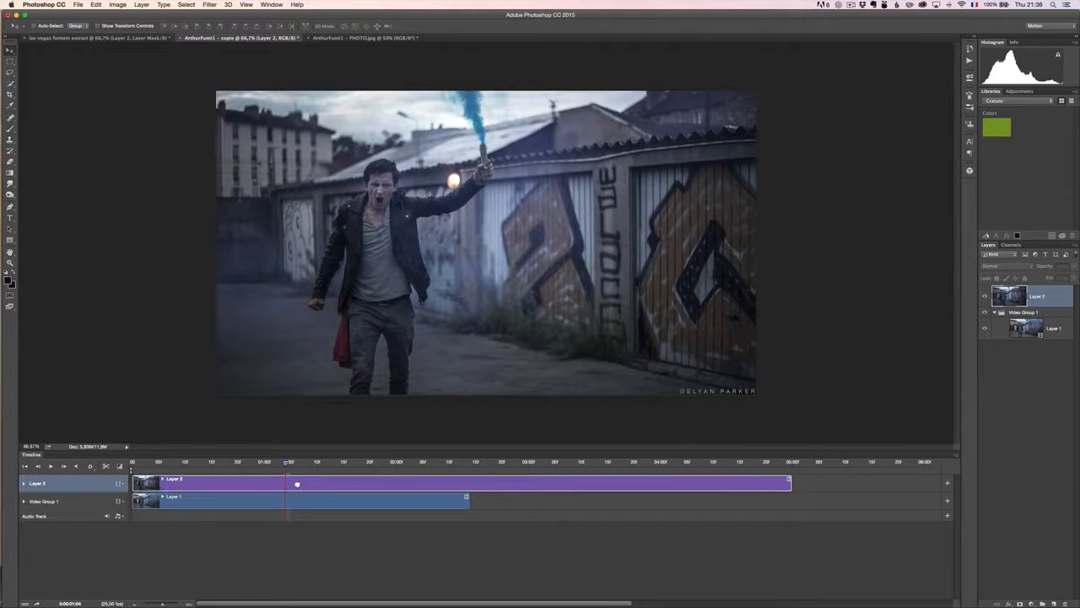
pyautogui.moveTo(751, 486); pyautogui.dragTo(469, 484)
# Step: Play the timeline, and toggle the photo layer's visibility to compare its alignment with the video beneath
pyautogui.click(50, 466)
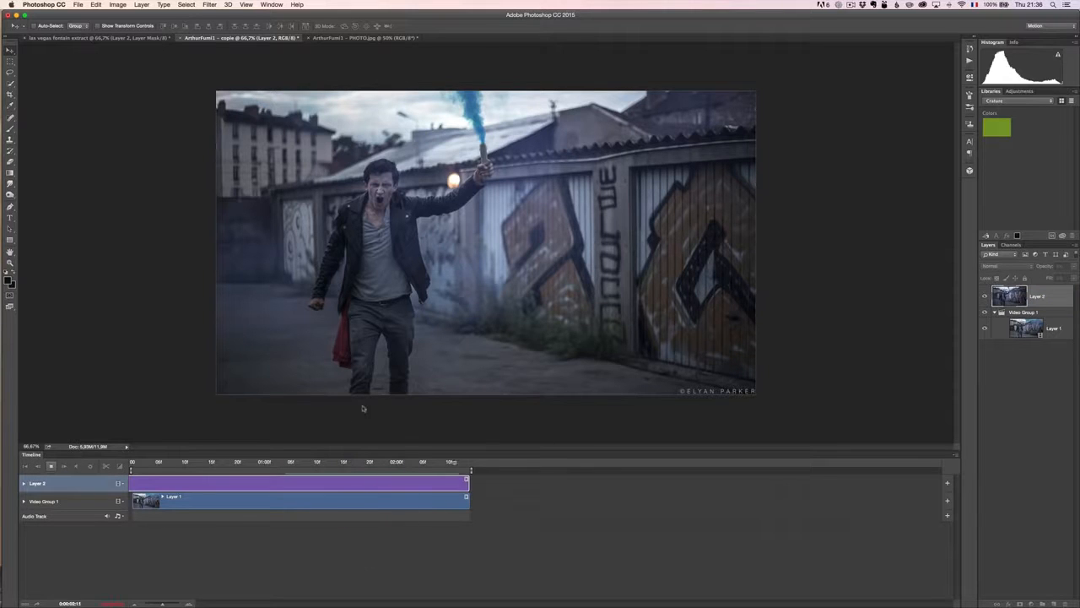
pyautogui.click(51, 467)
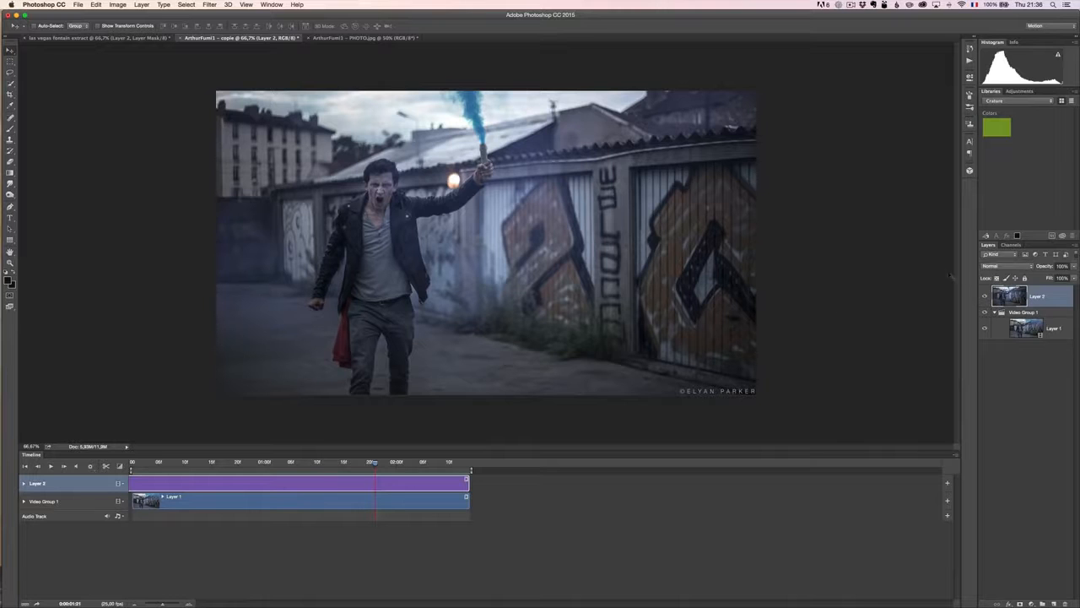
pyautogui.click(985, 298)
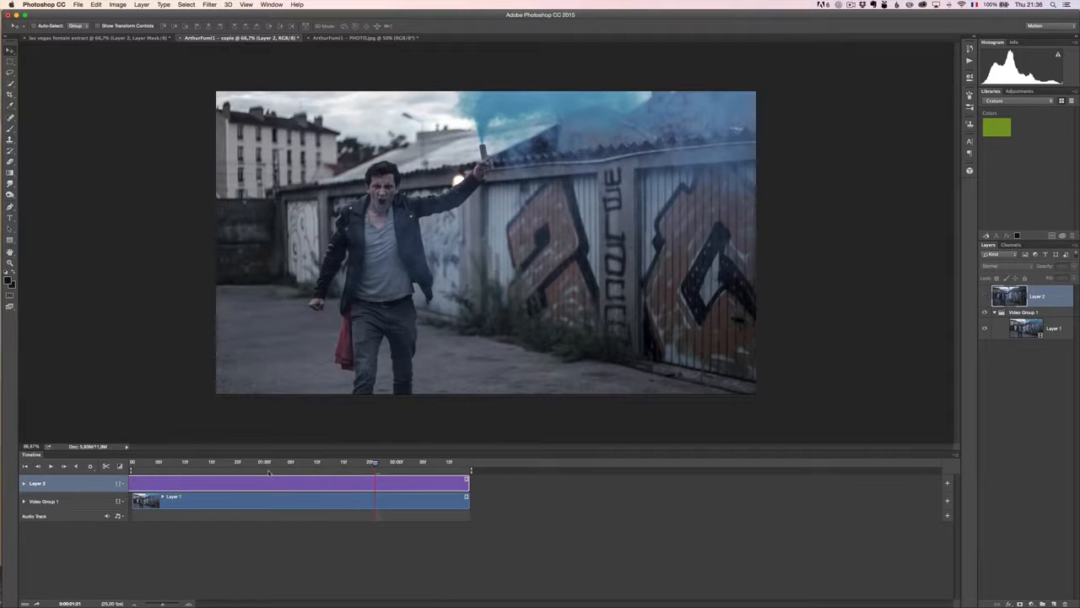
pyautogui.click(985, 297)
pyautogui.click(985, 297)
pyautogui.click(985, 297)
pyautogui.click(985, 297)
pyautogui.click(985, 297)
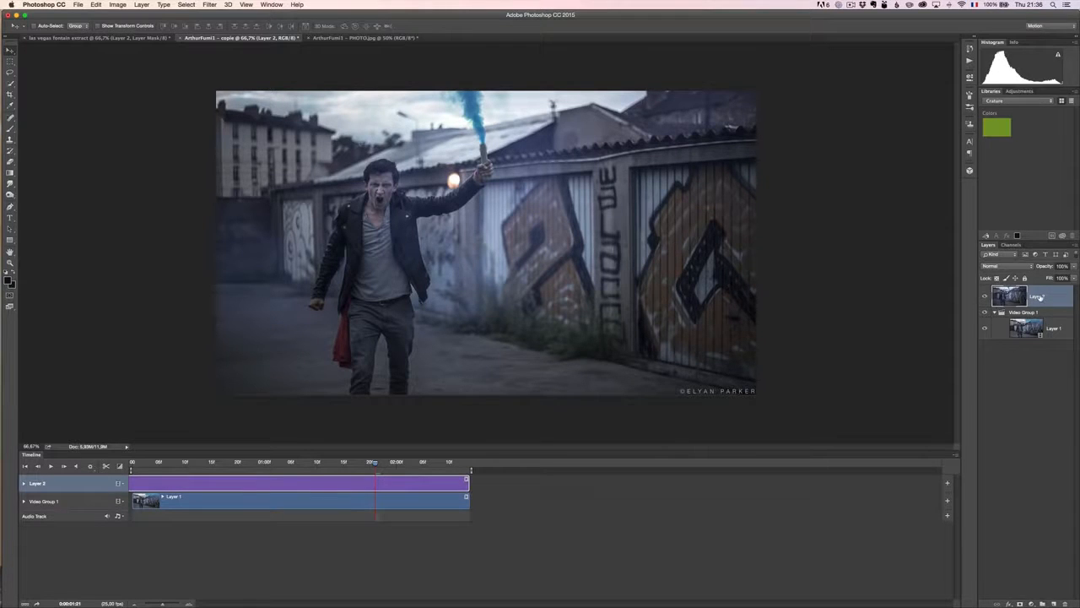
# Step: Auto-align the photo layer and the video layer using the Auto projection
pyautogui.keyDown('shift'); pyautogui.click(1034, 330); pyautogui.keyUp('shift')
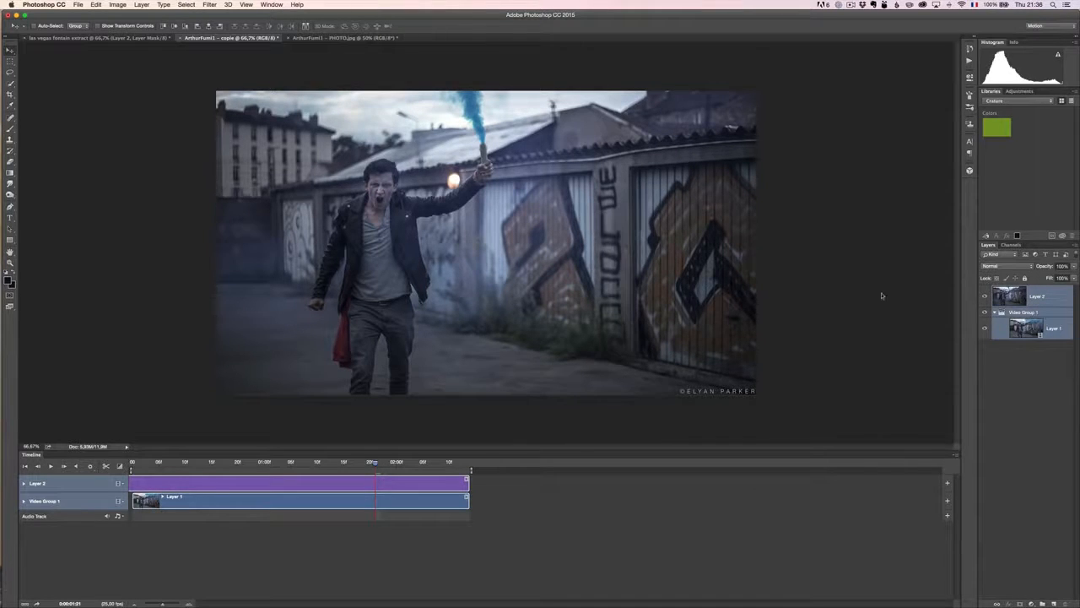
pyautogui.click(78, 7)
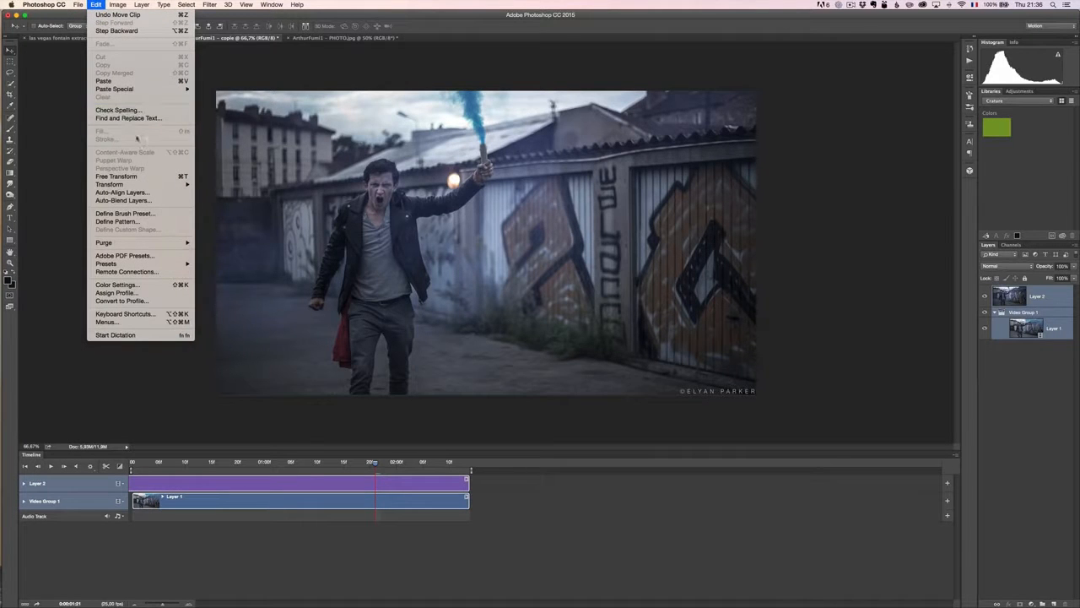
pyautogui.click(141, 193)
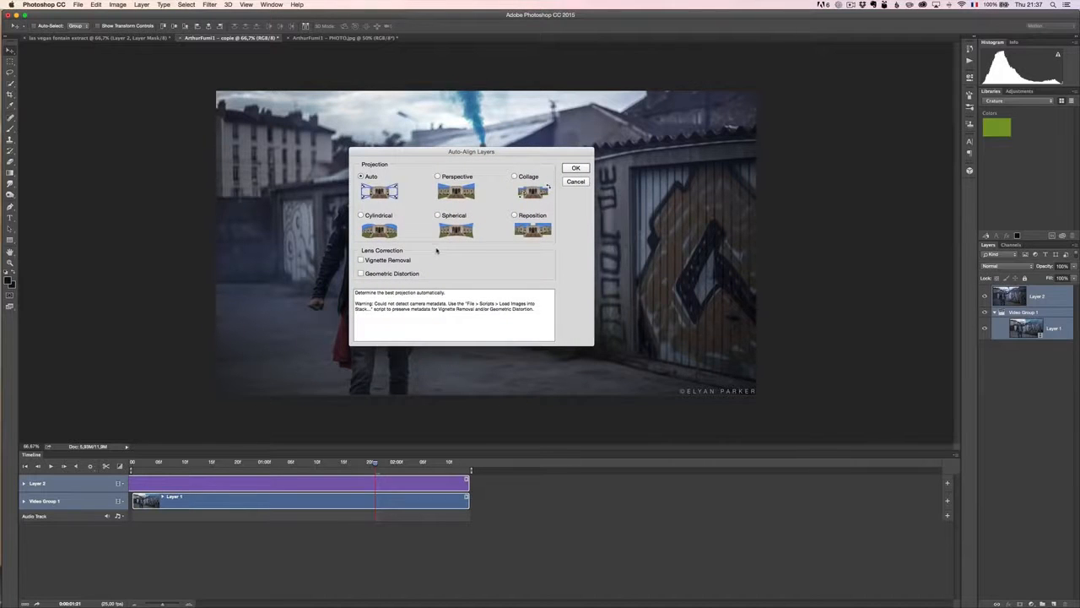
pyautogui.click(586, 170)
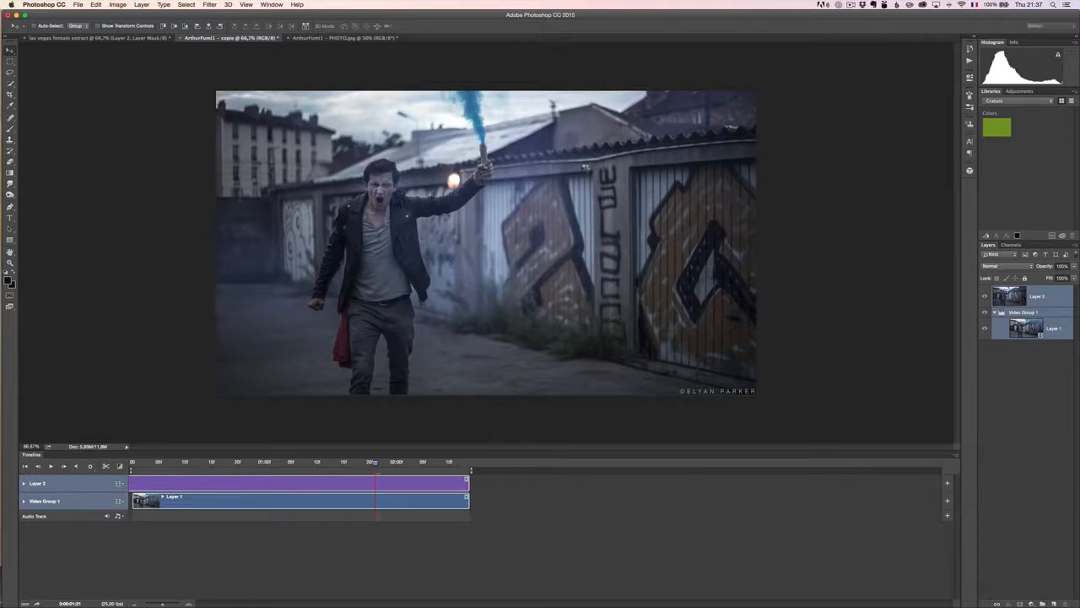
# Step: Toggle the photo layer's visibility repeatedly to compare its alignment with the video beneath, and check another frame
pyautogui.click(985, 296)
pyautogui.click(985, 297)
pyautogui.click(985, 296)
pyautogui.click(985, 296)
pyautogui.click(985, 296)
pyautogui.click(985, 297)
pyautogui.click(985, 297)
pyautogui.click(985, 296)
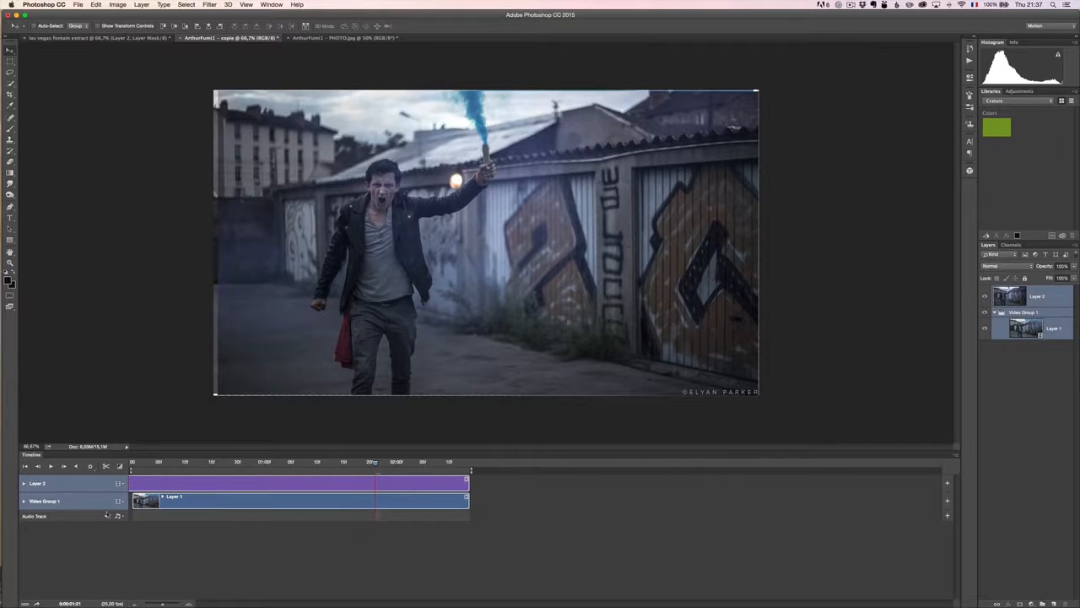
pyautogui.click(329, 464)
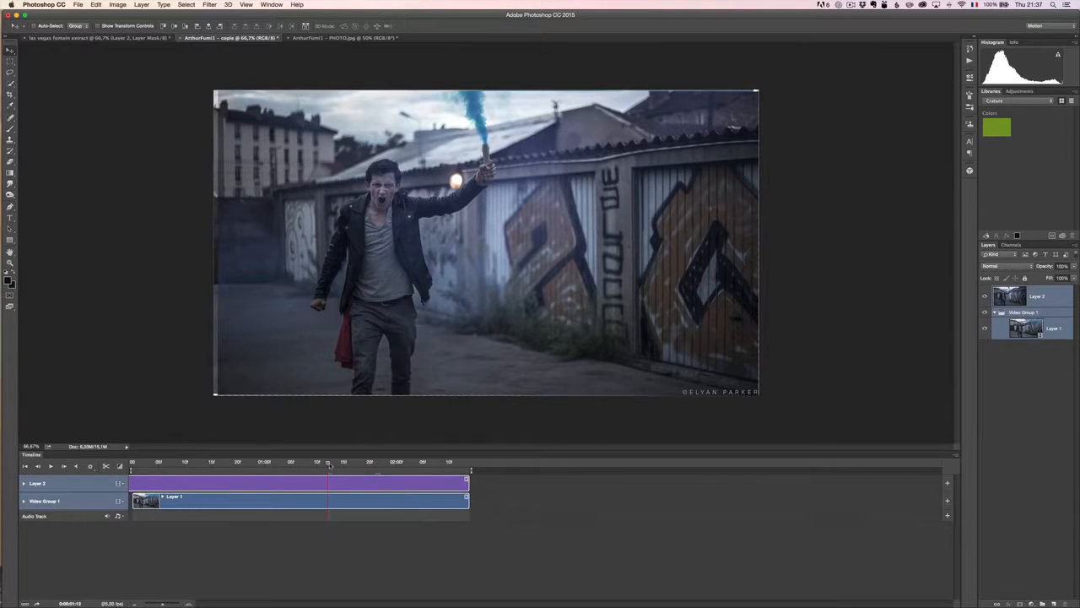
# Step: With the photo layer hidden, trim about 9 frames from the start of the video clip and duplicate Video Group 1
pyautogui.click(985, 297)
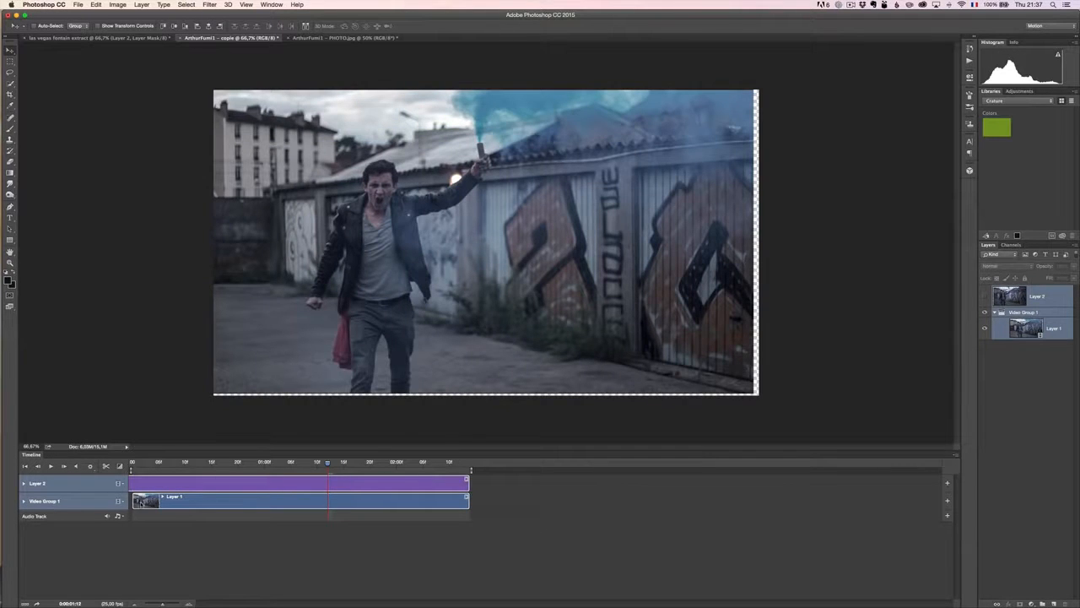
pyautogui.moveTo(133, 499); pyautogui.dragTo(179, 504)
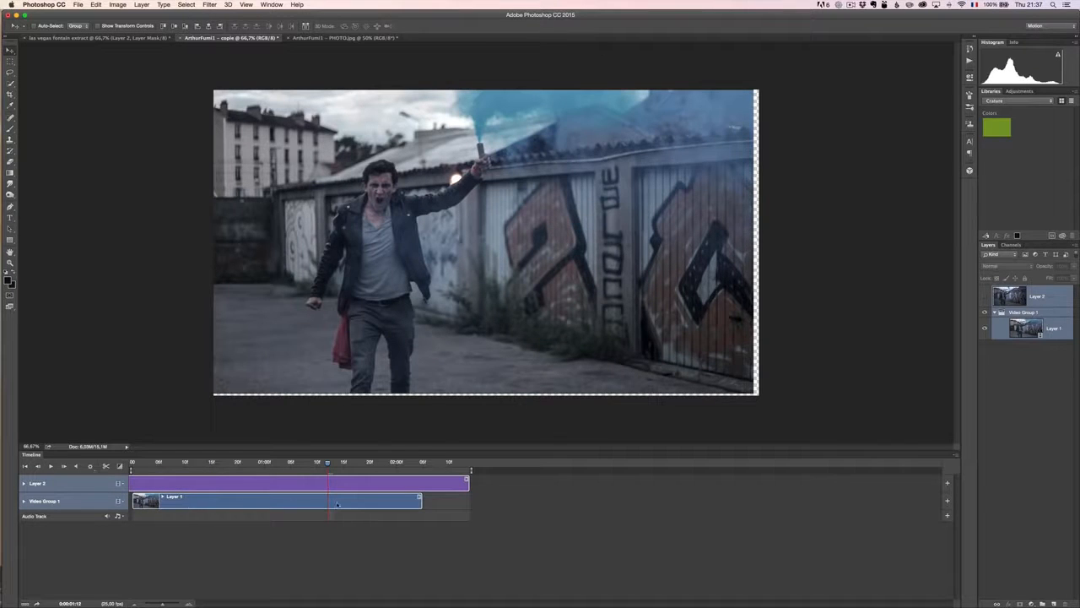
pyautogui.click(1029, 314)
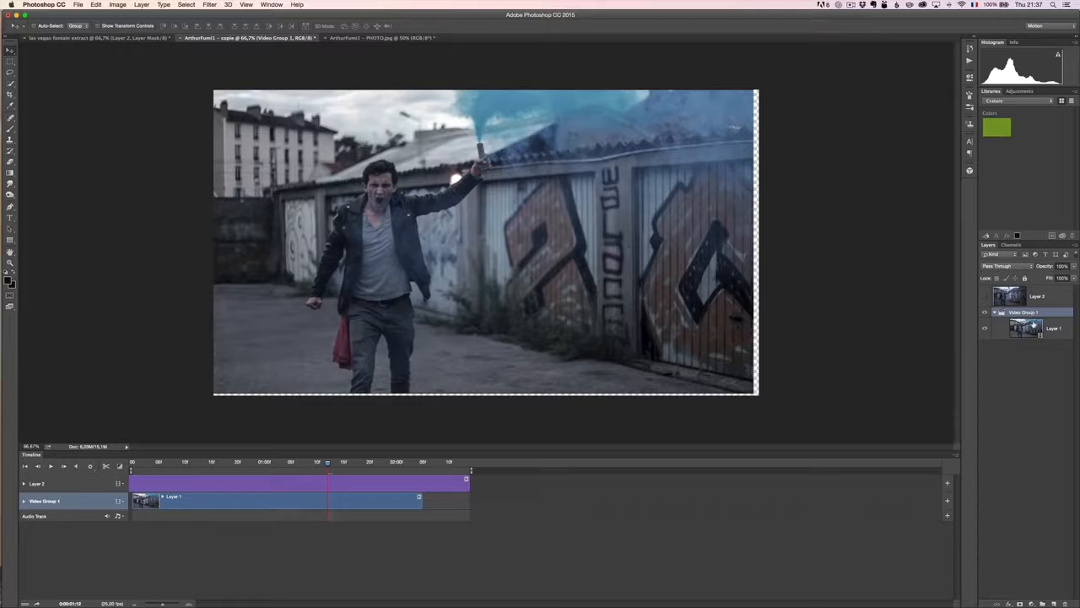
pyautogui.moveTo(1053, 601); pyautogui.dragTo(1054, 603)
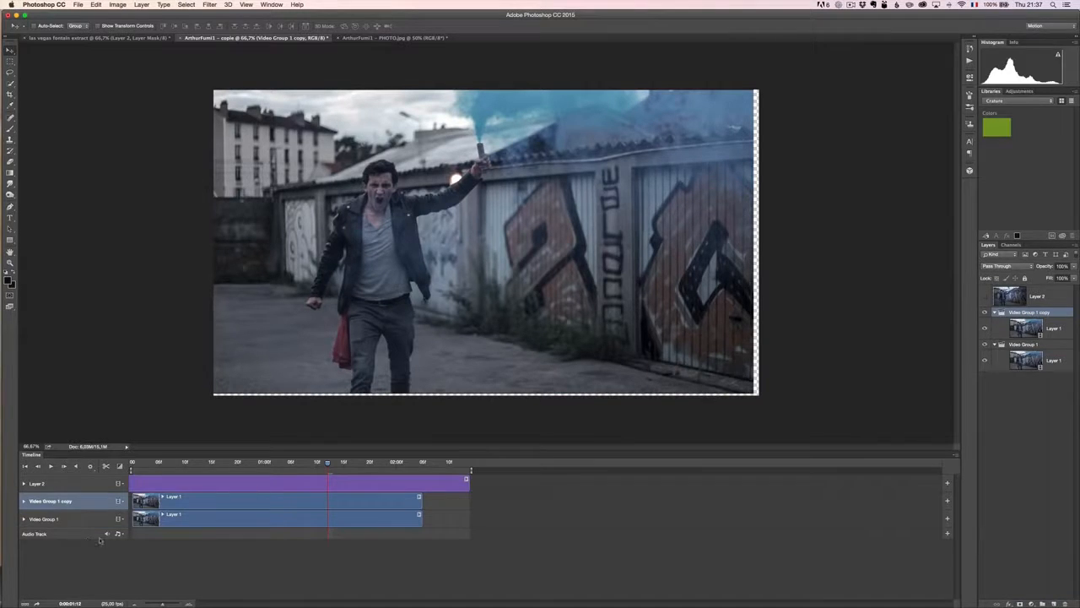
# Step: Start the duplicate clip at about 01:23, overlapping the original's end, and trim it and the photo clip to the original's end
pyautogui.moveTo(189, 504); pyautogui.dragTo(386, 501)
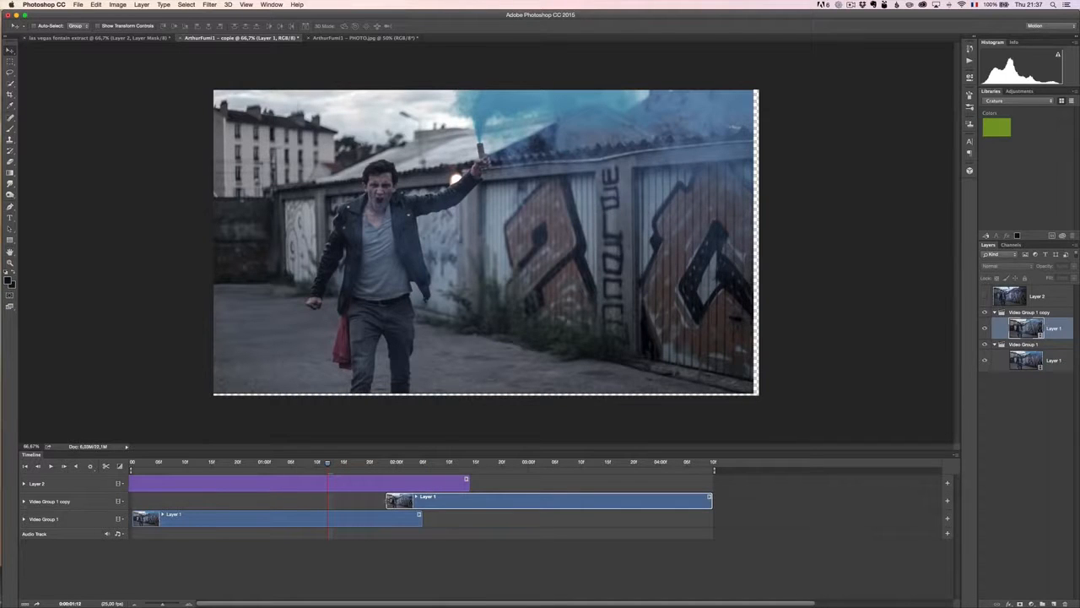
pyautogui.click(382, 461)
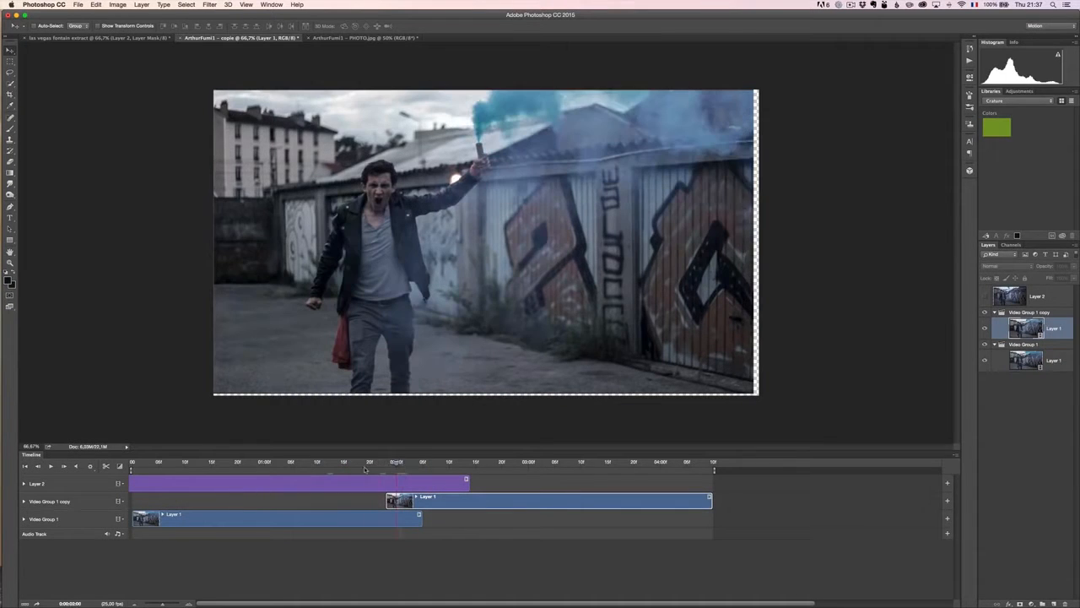
pyautogui.click(365, 466)
pyautogui.moveTo(710, 500); pyautogui.dragTo(422, 482)
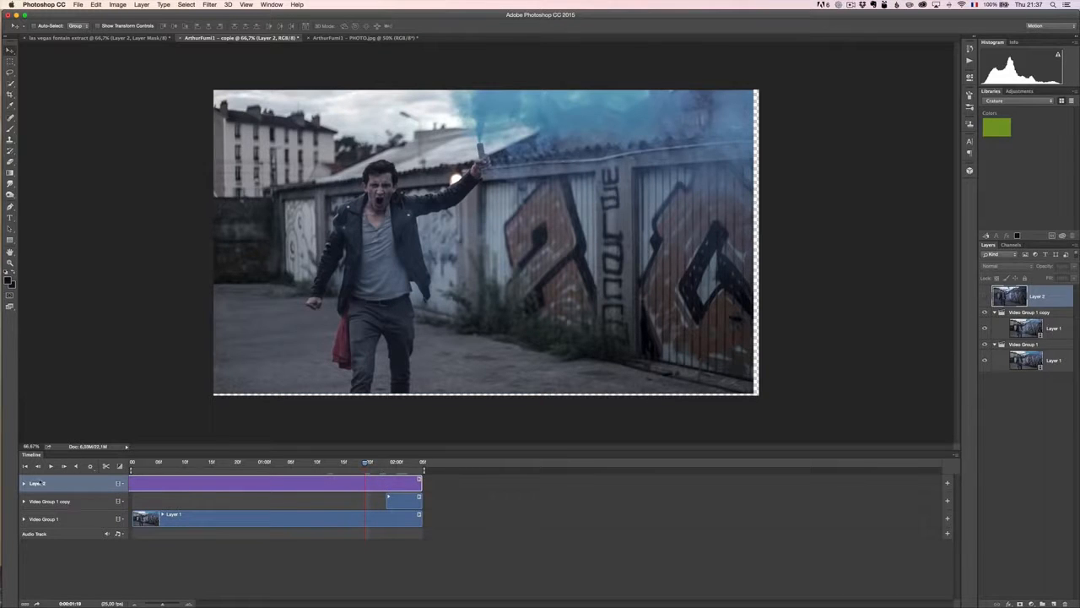
pyautogui.click(52, 467)
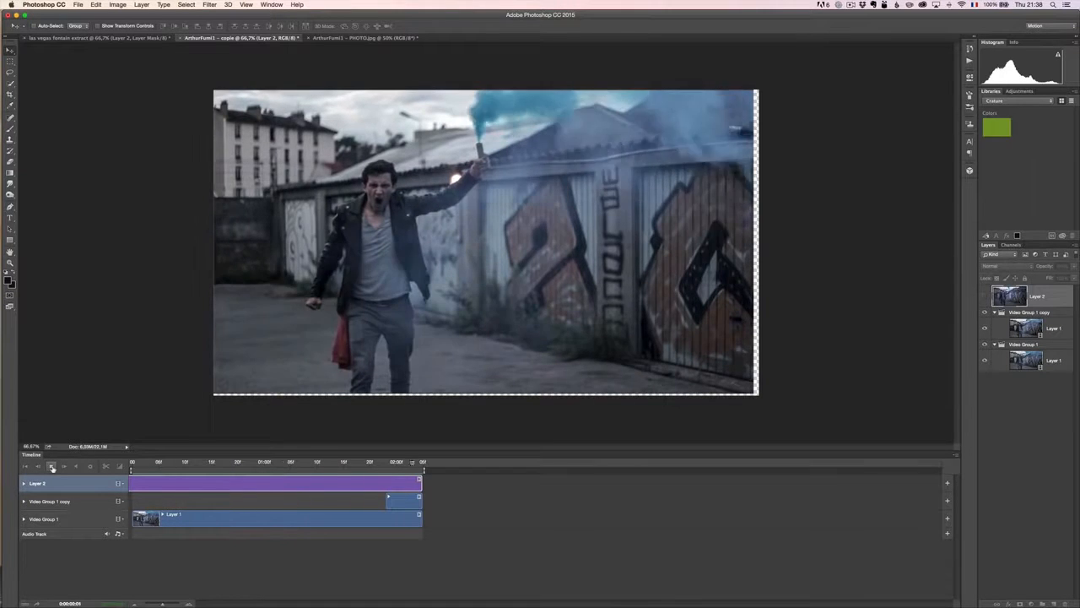
pyautogui.click(51, 466)
# Step: Fade in the duplicate clip with opacity keyframes: 0% at its start at 01:23 and 100% near its end at 02:04
pyautogui.click(387, 463)
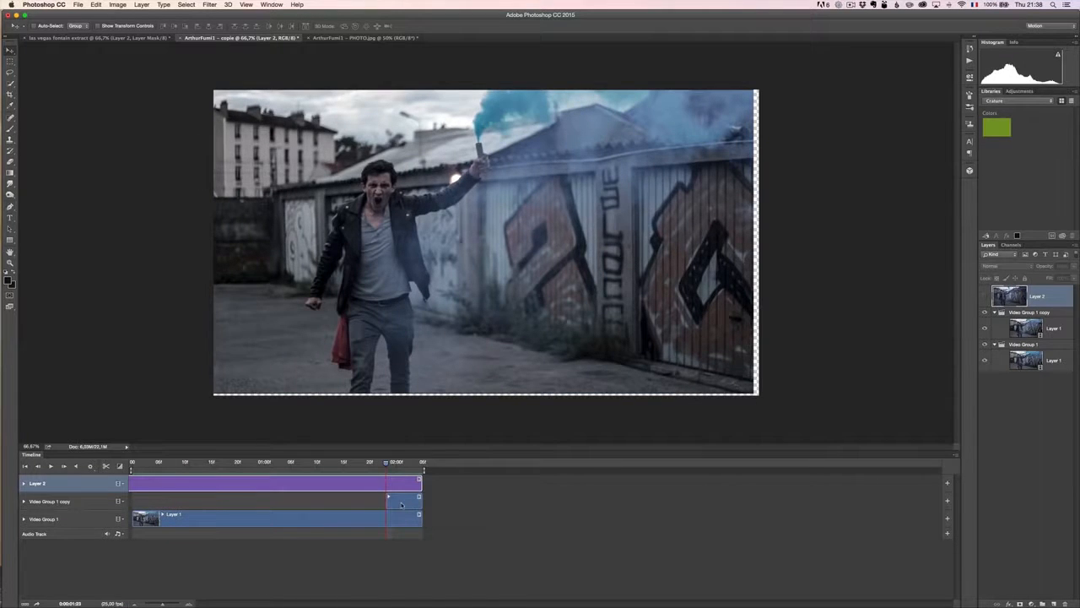
pyautogui.click(24, 502)
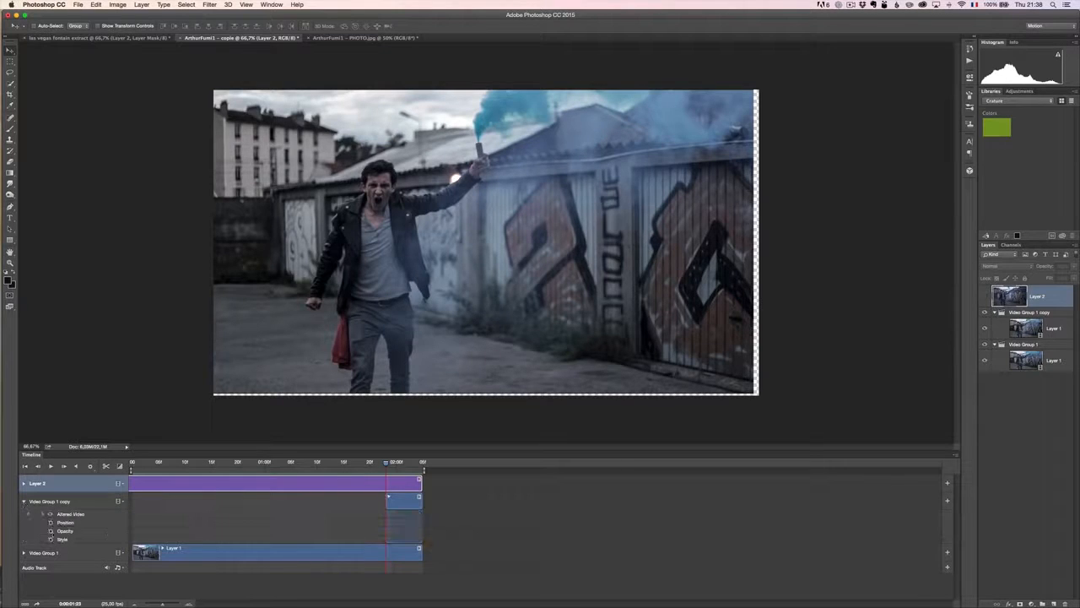
pyautogui.click(51, 531)
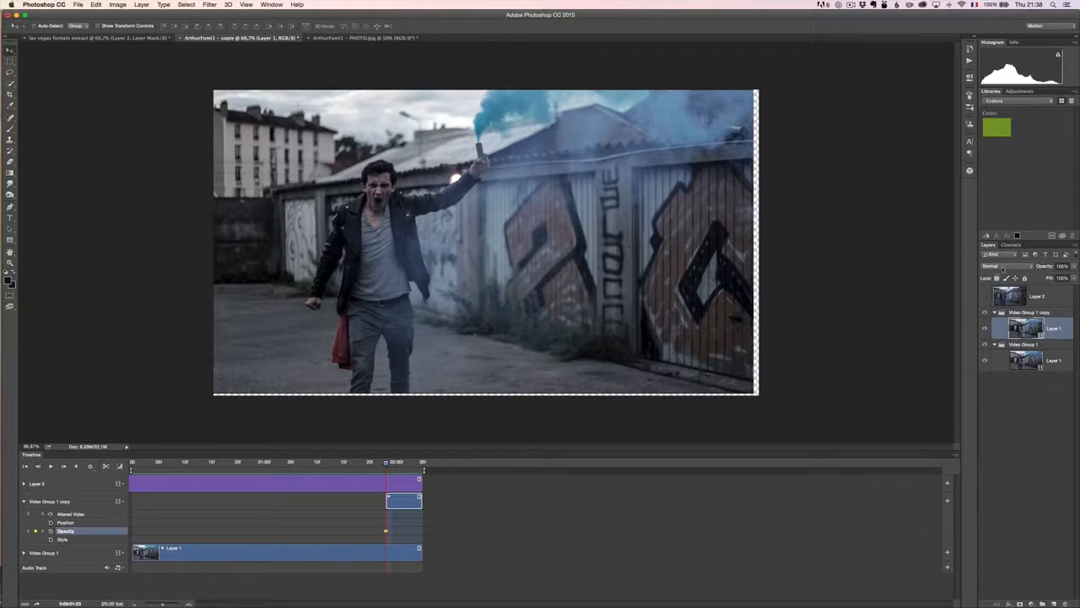
pyautogui.moveTo(1045, 270); pyautogui.dragTo(937, 270)
pyautogui.moveTo(387, 465); pyautogui.dragTo(424, 471)
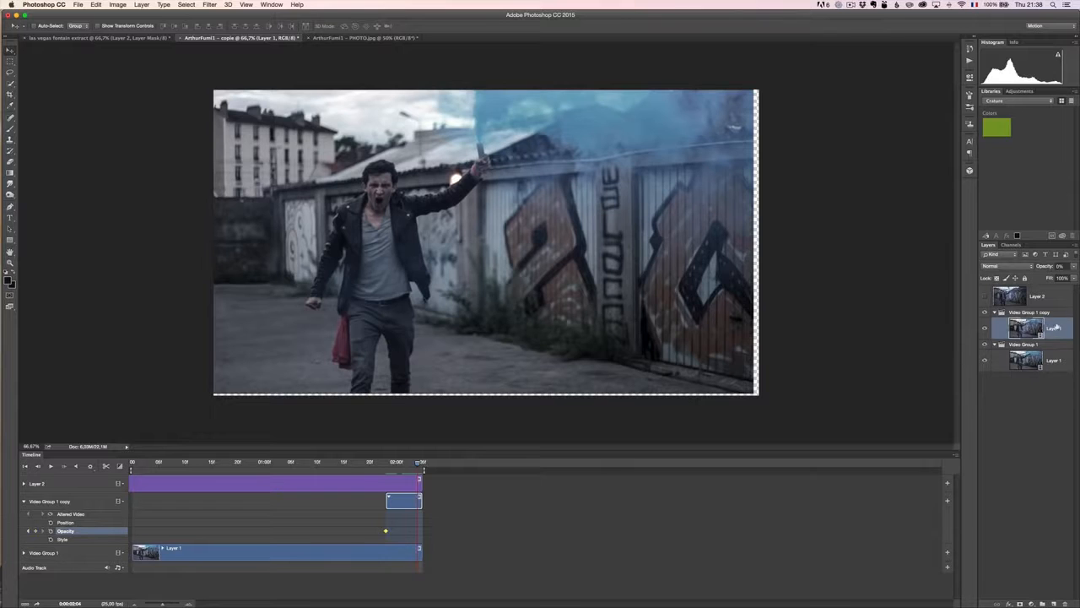
pyautogui.moveTo(1049, 269); pyautogui.dragTo(1079, 269)
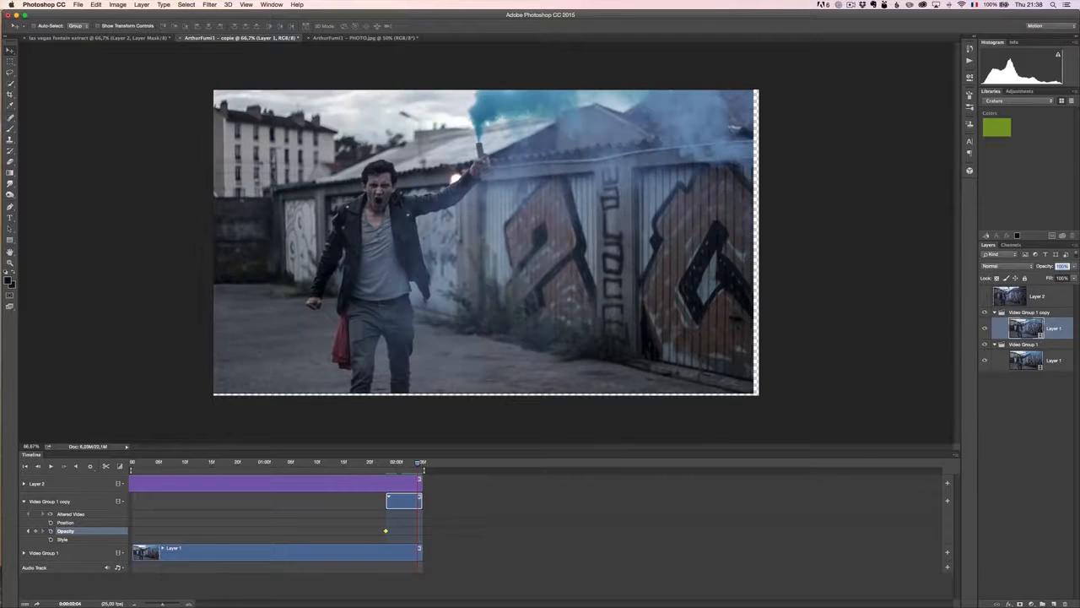
pyautogui.click(51, 467)
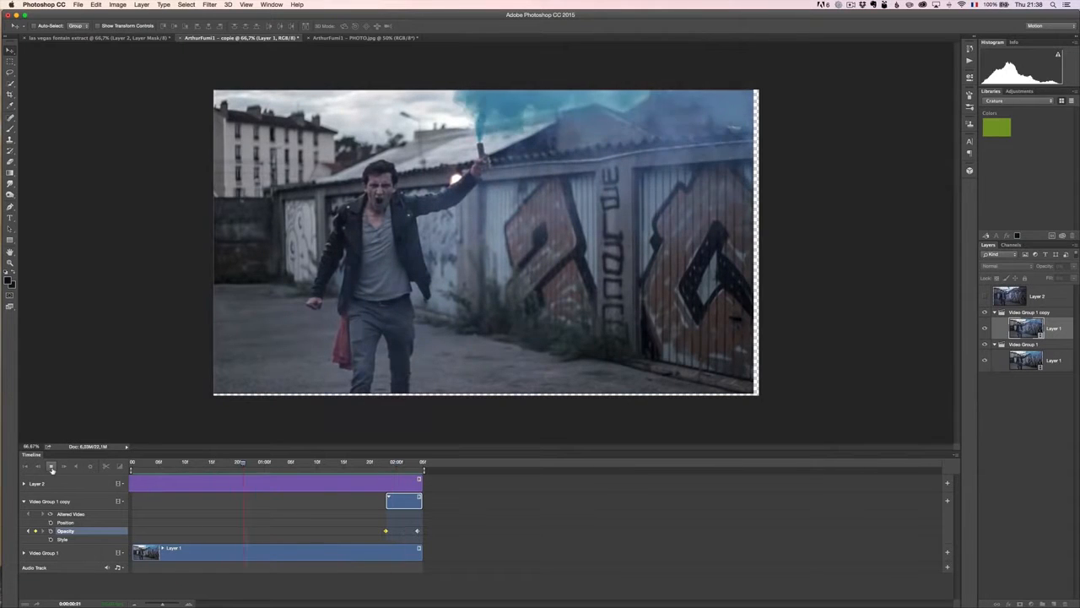
pyautogui.click(51, 467)
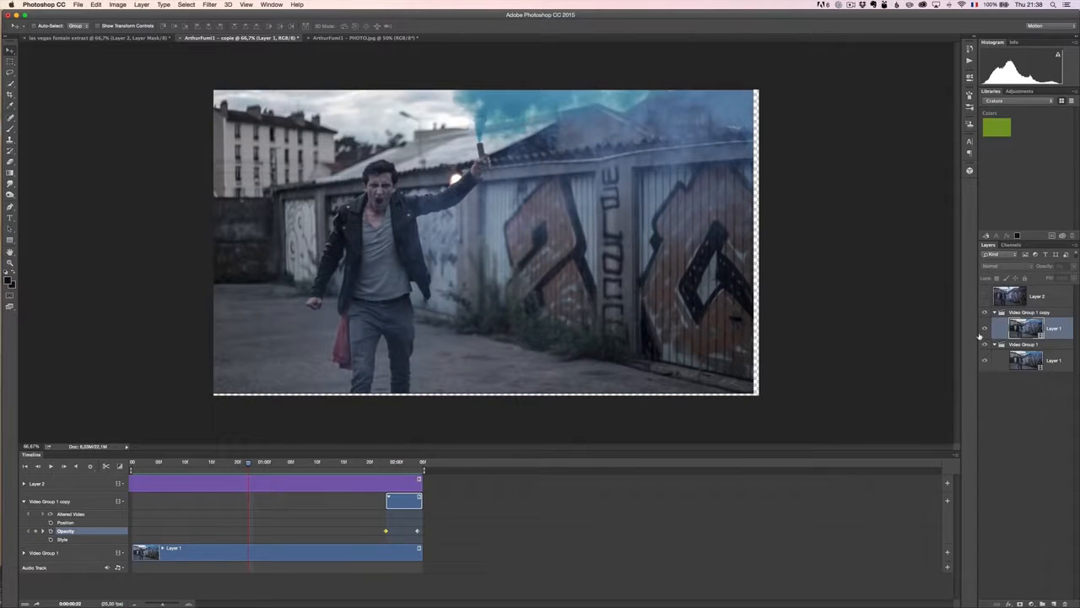
# Step: Show the photo layer, add a layer mask, and brush black across the smoke area above the garages
pyautogui.click(1049, 297)
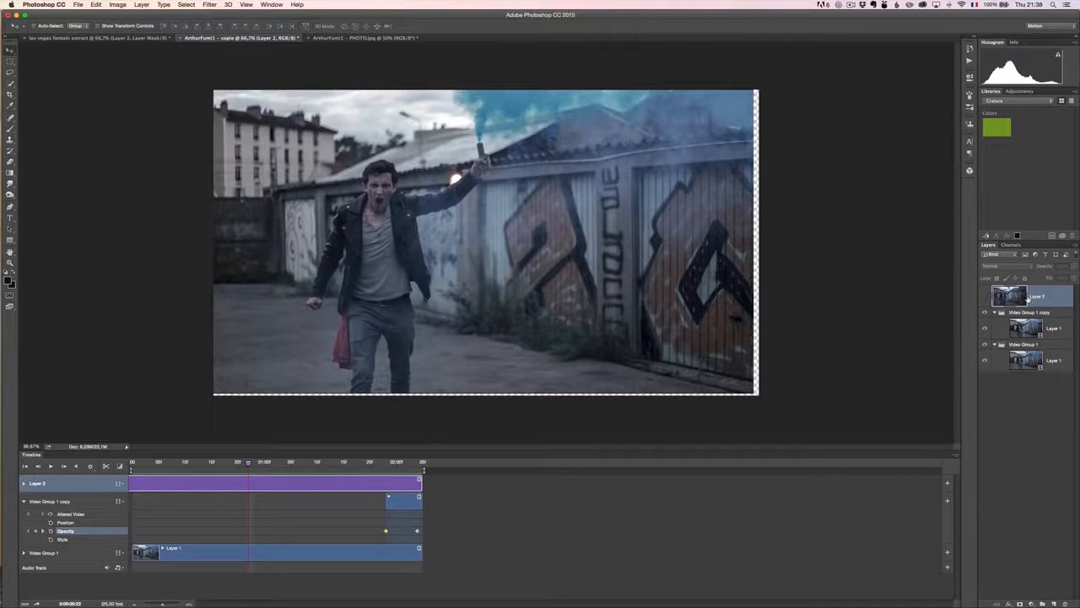
pyautogui.click(985, 297)
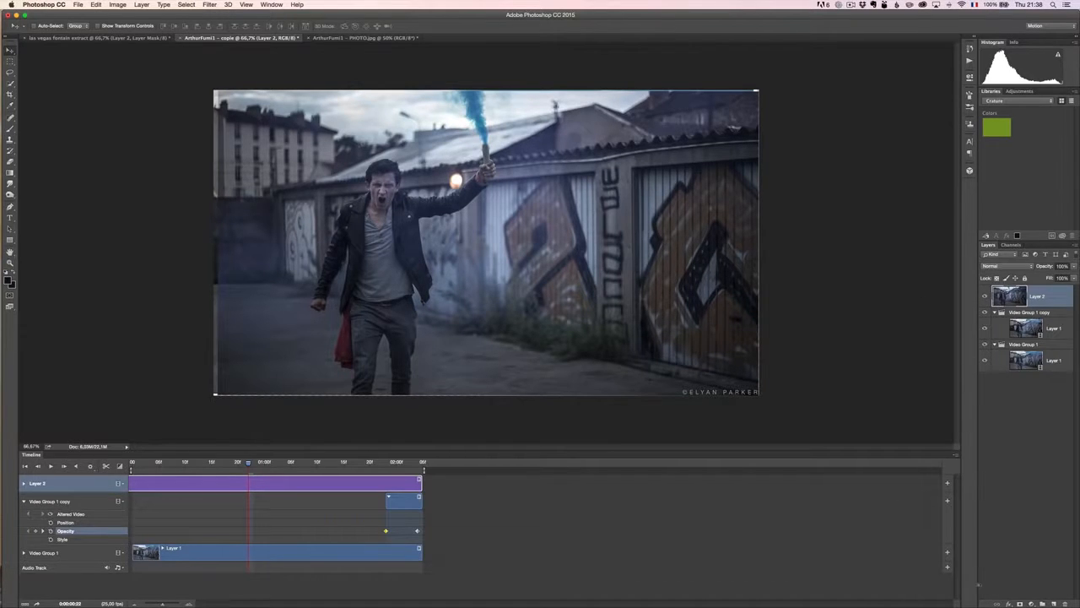
pyautogui.click(1021, 605)
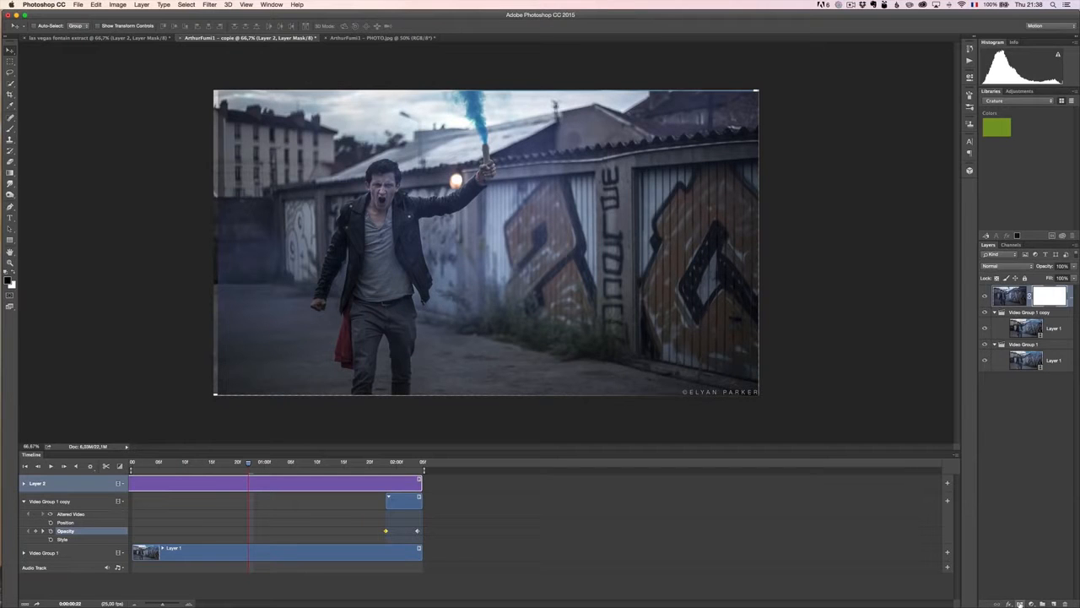
pyautogui.press('b')
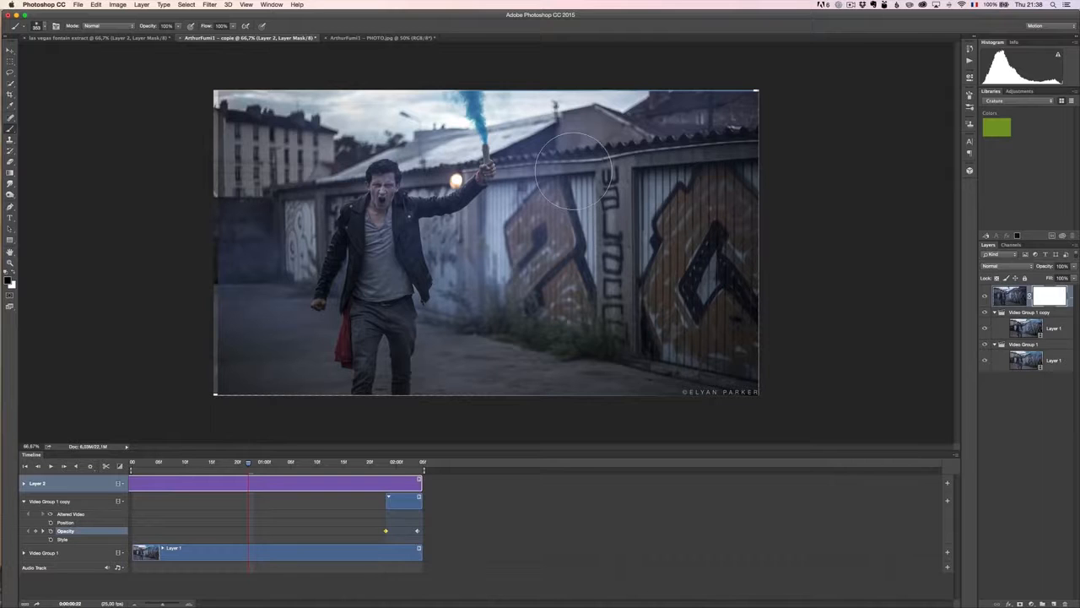
pyautogui.moveTo(495, 125)
pyautogui.mouseDown()
pyautogui.moveTo(455, 116)
pyautogui.moveTo(700, 127)
pyautogui.moveTo(755, 156)
pyautogui.mouseUp()
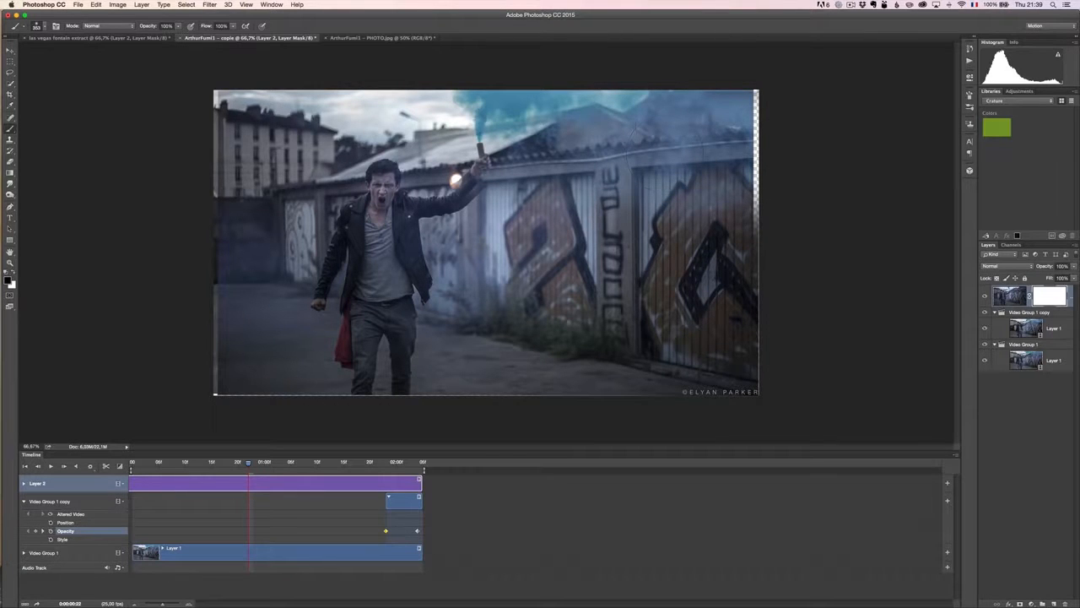
# Step: Brush white on the mask along the image's right edge to restore the photo over the transparent strip, and preview the animation
pyautogui.press('x')
pyautogui.moveTo(771, 100)
pyautogui.mouseDown()
pyautogui.moveTo(788, 118)
pyautogui.moveTo(779, 112)
pyautogui.moveTo(769, 210)
pyautogui.moveTo(778, 287)
pyautogui.moveTo(782, 92)
pyautogui.moveTo(782, 191)
pyautogui.mouseUp()
pyautogui.moveTo(656, 225); pyautogui.dragTo(629, 227)
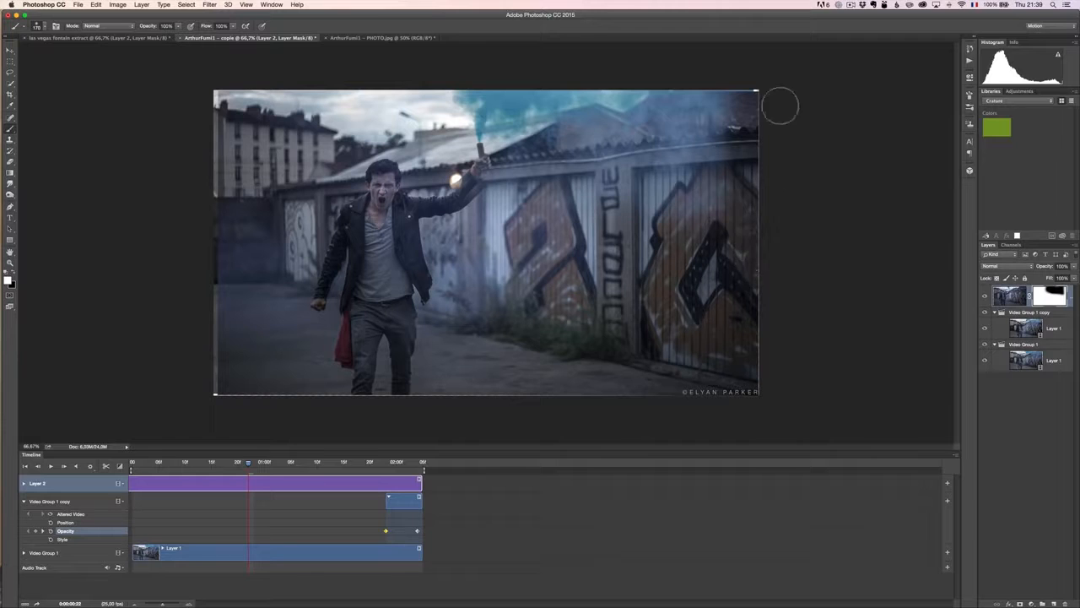
pyautogui.moveTo(770, 79)
pyautogui.mouseDown()
pyautogui.moveTo(694, 85)
pyautogui.moveTo(715, 93)
pyautogui.moveTo(729, 80)
pyautogui.moveTo(714, 120)
pyautogui.mouseUp()
pyautogui.press('x')
pyautogui.press('x')
pyautogui.moveTo(762, 95)
pyautogui.mouseDown()
pyautogui.moveTo(768, 136)
pyautogui.moveTo(774, 95)
pyautogui.mouseUp()
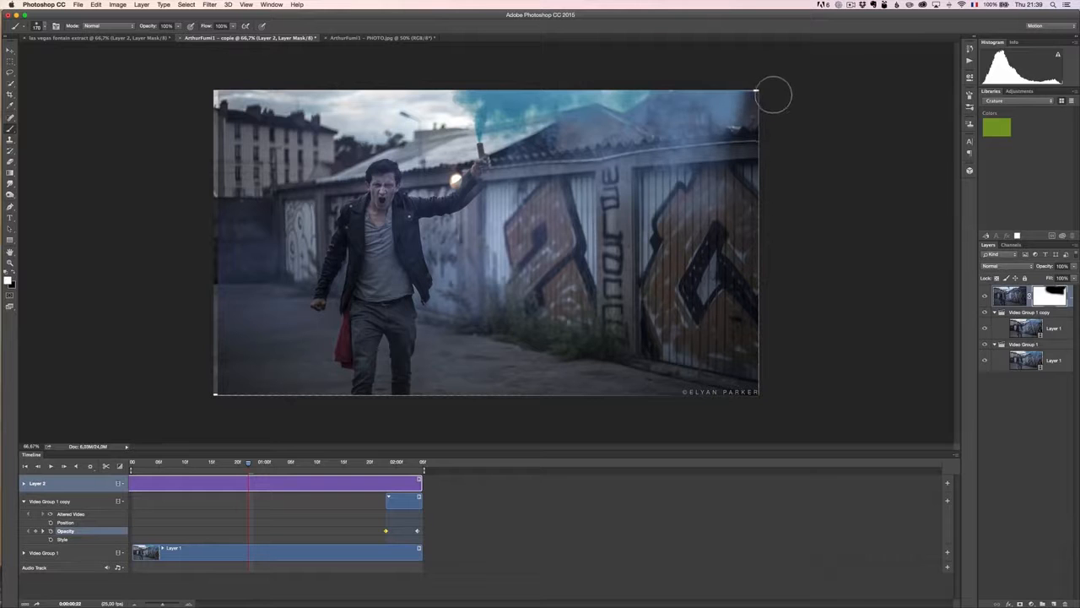
pyautogui.click(53, 465)
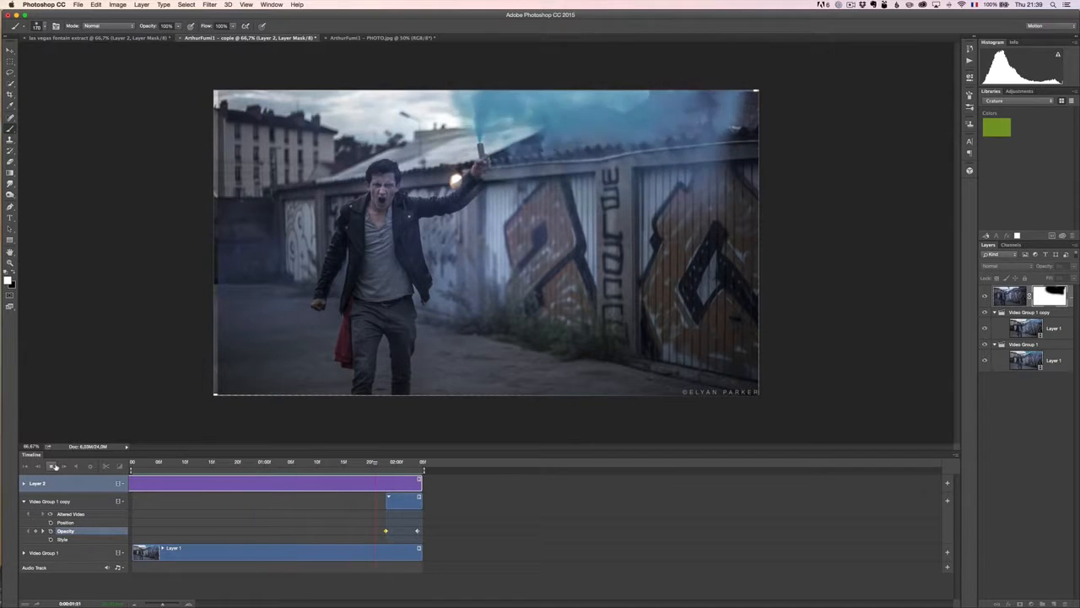
pyautogui.click(53, 466)
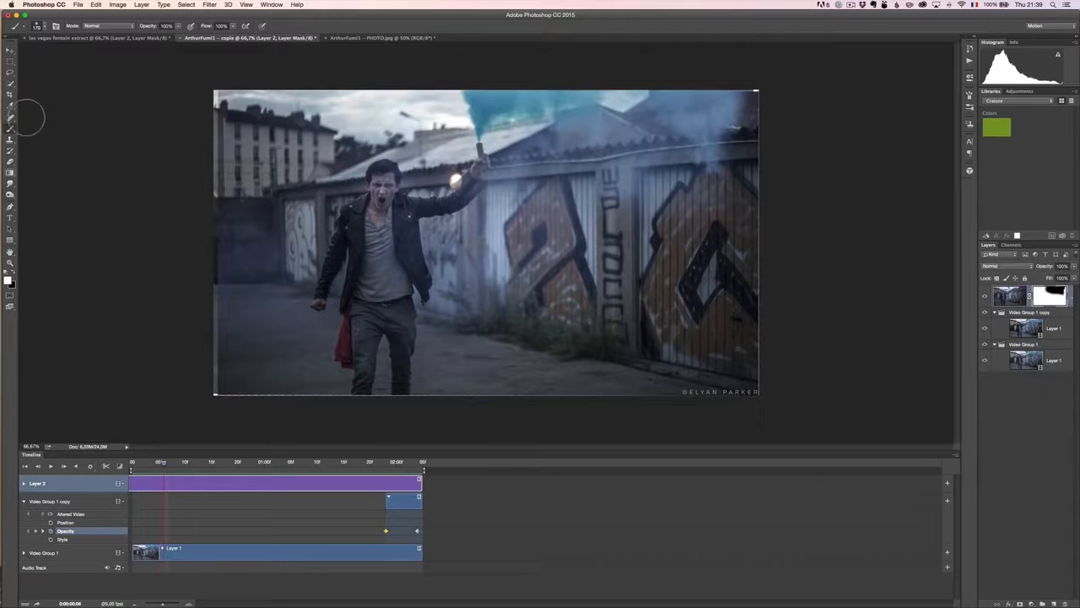
# Step: Crop the canvas slightly inside its edges to remove the uneven borders left by the alignment
pyautogui.click(11, 93)
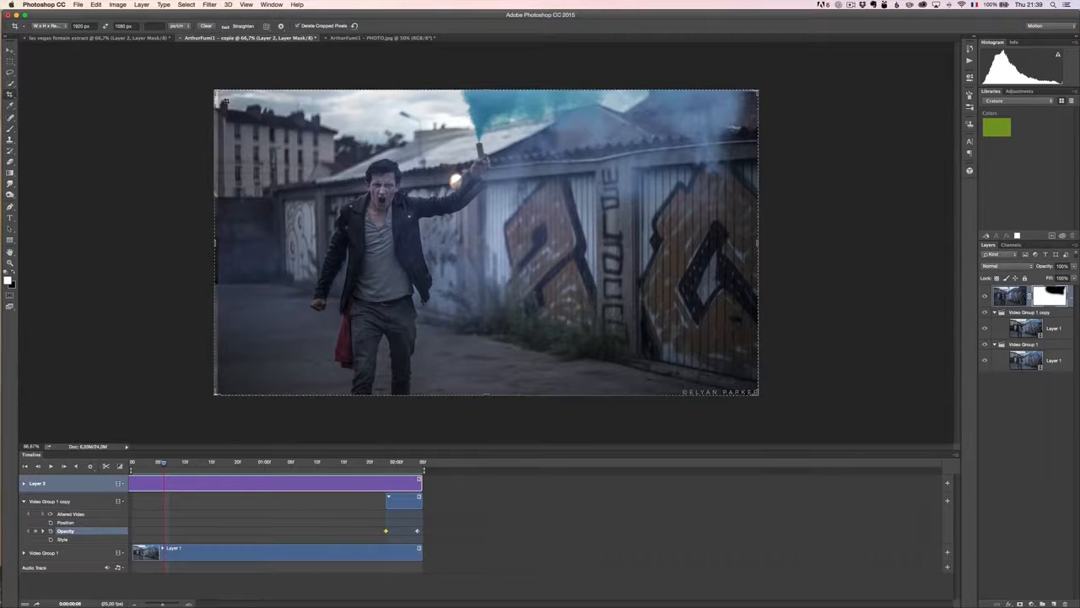
pyautogui.moveTo(215, 92); pyautogui.dragTo(218, 93)
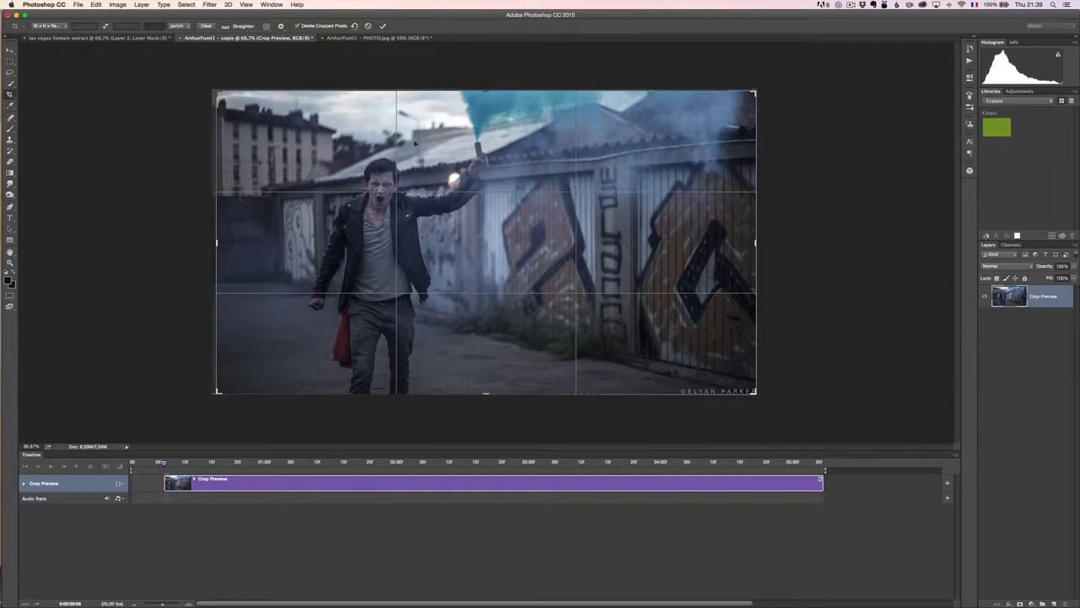
pyautogui.moveTo(755, 91)
pyautogui.mouseDown()
pyautogui.moveTo(763, 81)
pyautogui.moveTo(755, 98)
pyautogui.mouseUp()
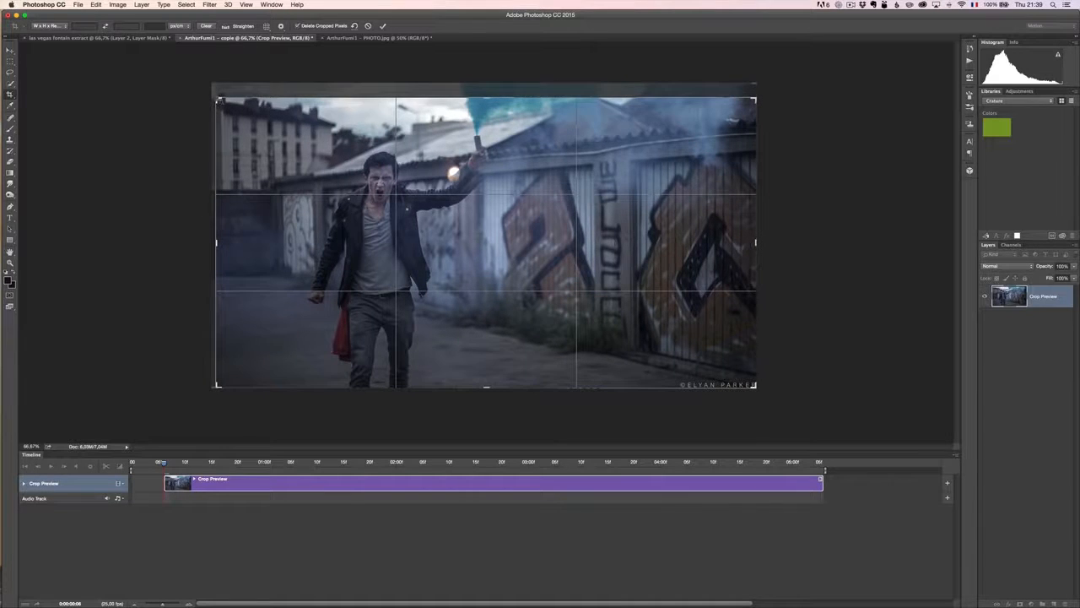
pyautogui.moveTo(219, 101); pyautogui.dragTo(226, 102)
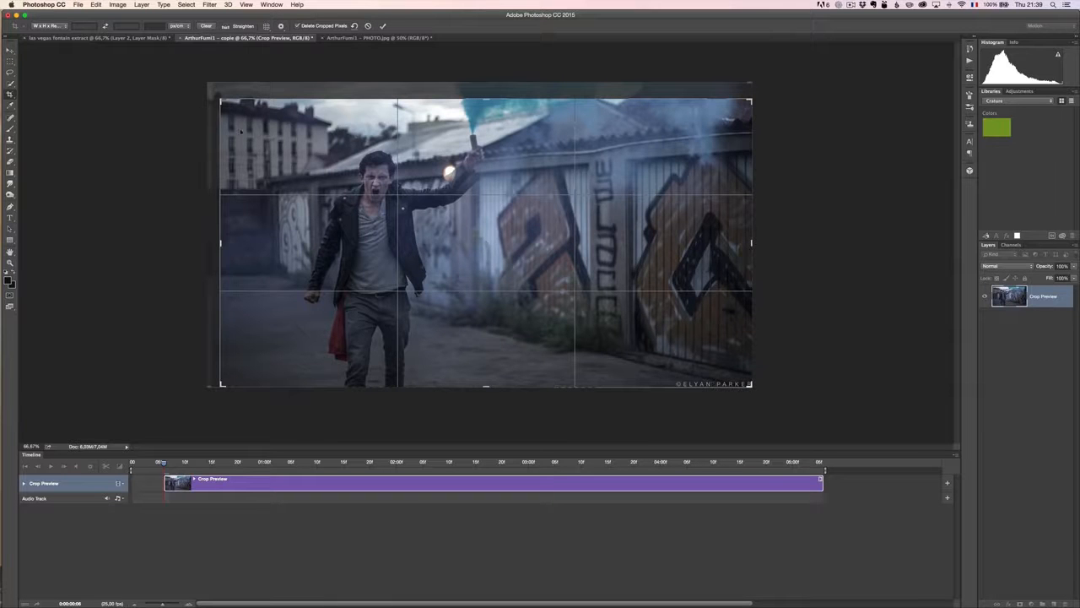
pyautogui.moveTo(221, 101)
pyautogui.mouseDown()
pyautogui.moveTo(209, 87)
pyautogui.moveTo(214, 94)
pyautogui.mouseUp()
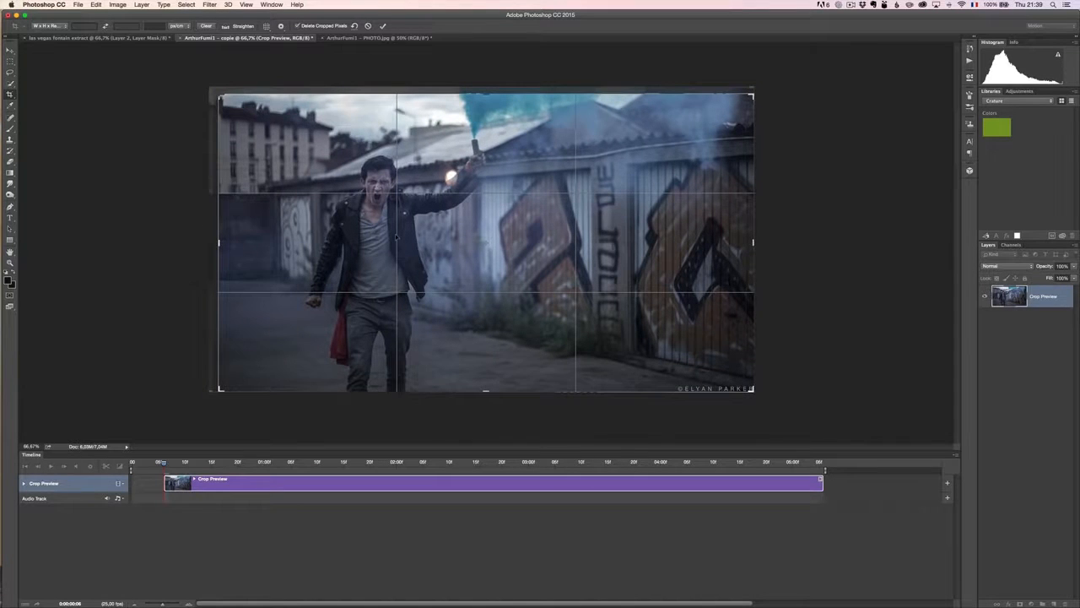
pyautogui.press('Return')
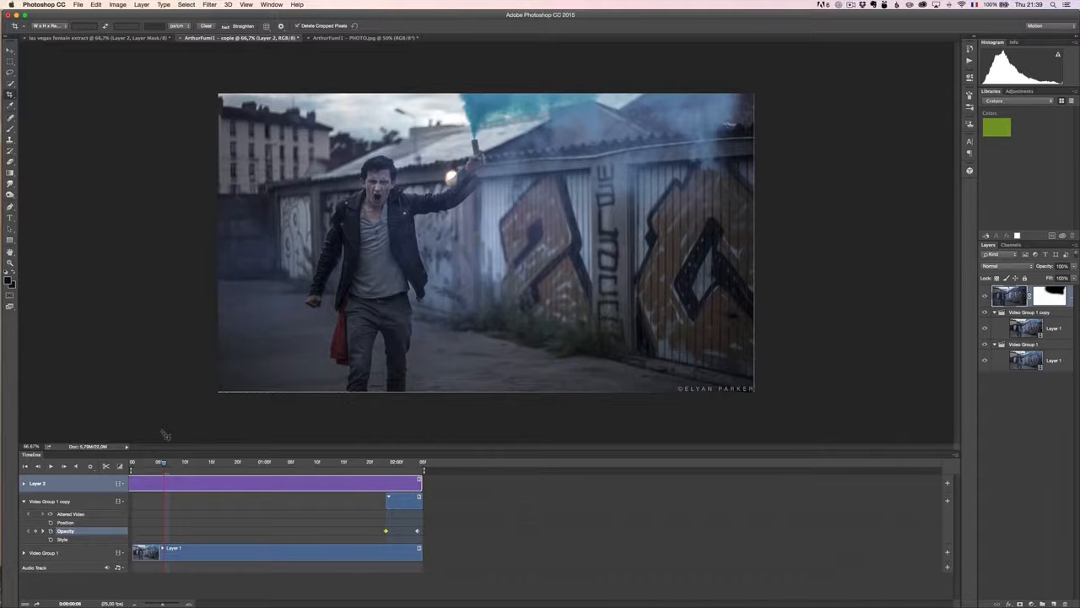
# Step: Brush more black on the photo layer's mask around the smoke over the garages, previewing the animation to check the blend
pyautogui.click(49, 466)
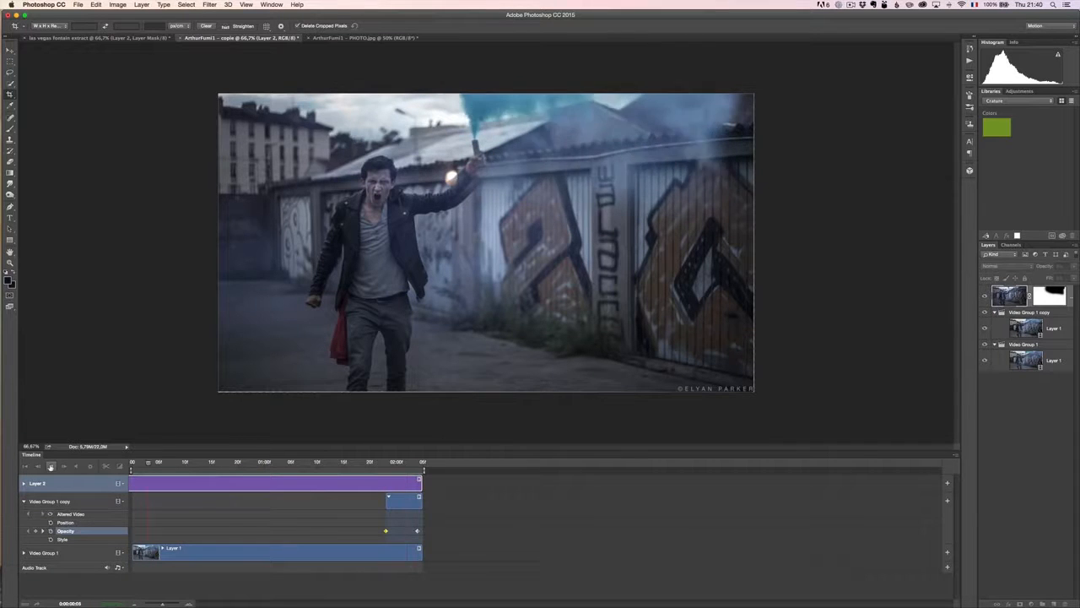
pyautogui.click(49, 466)
pyautogui.click(1049, 296)
pyautogui.press('b')
pyautogui.moveTo(576, 201); pyautogui.dragTo(643, 201)
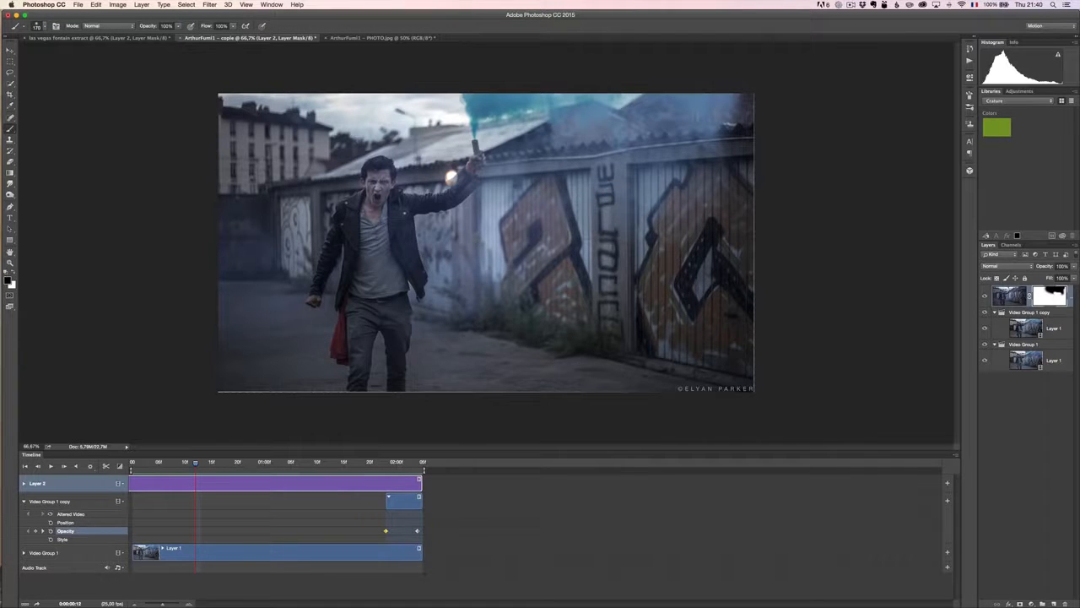
pyautogui.click(54, 467)
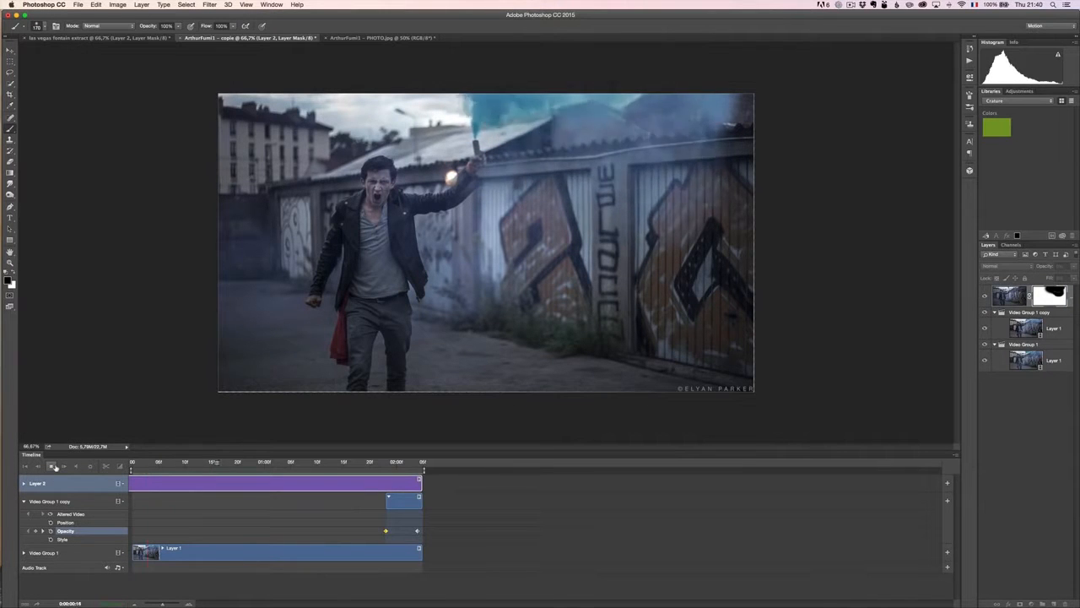
# Step: Stop the preview, move the playhead to about frame 15, and brush white on the mask over the raised hand and flare to restore the photo
pyautogui.click(53, 467)
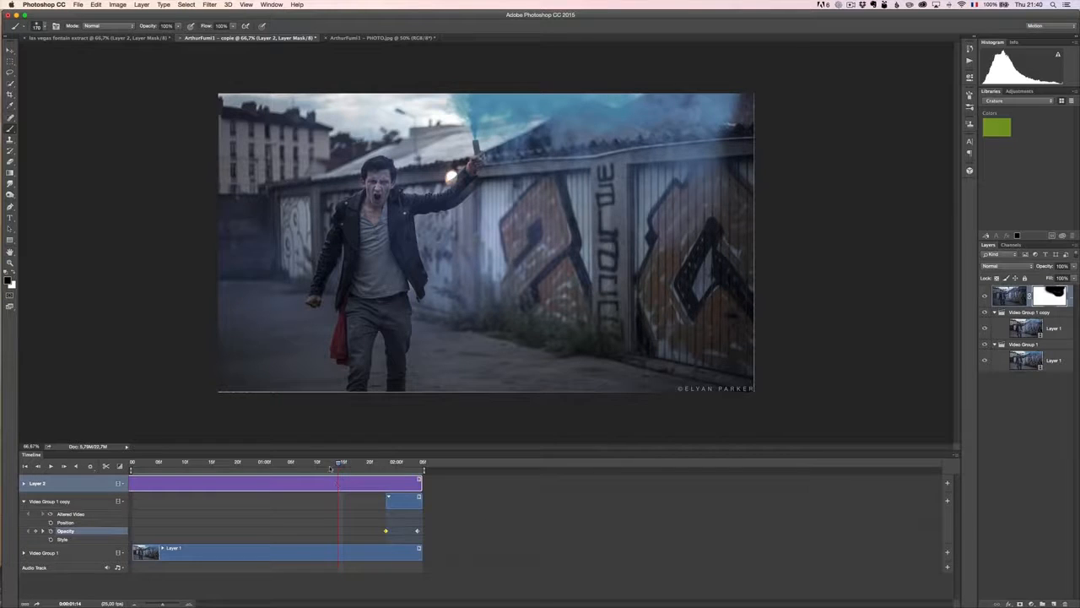
pyautogui.moveTo(339, 464); pyautogui.dragTo(211, 480)
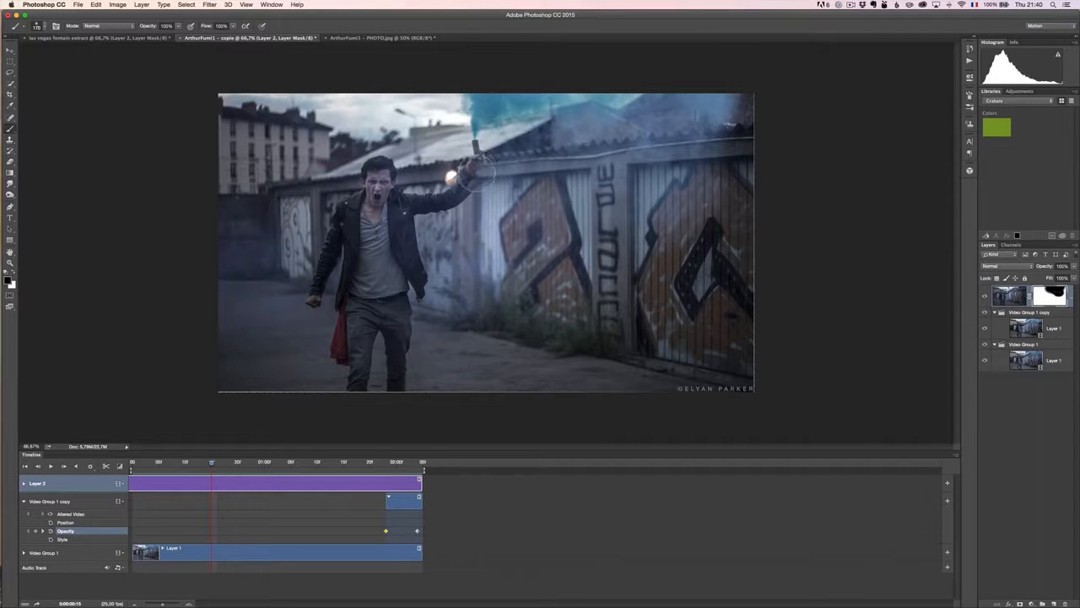
pyautogui.press('x')
pyautogui.moveTo(476, 173); pyautogui.dragTo(480, 167)
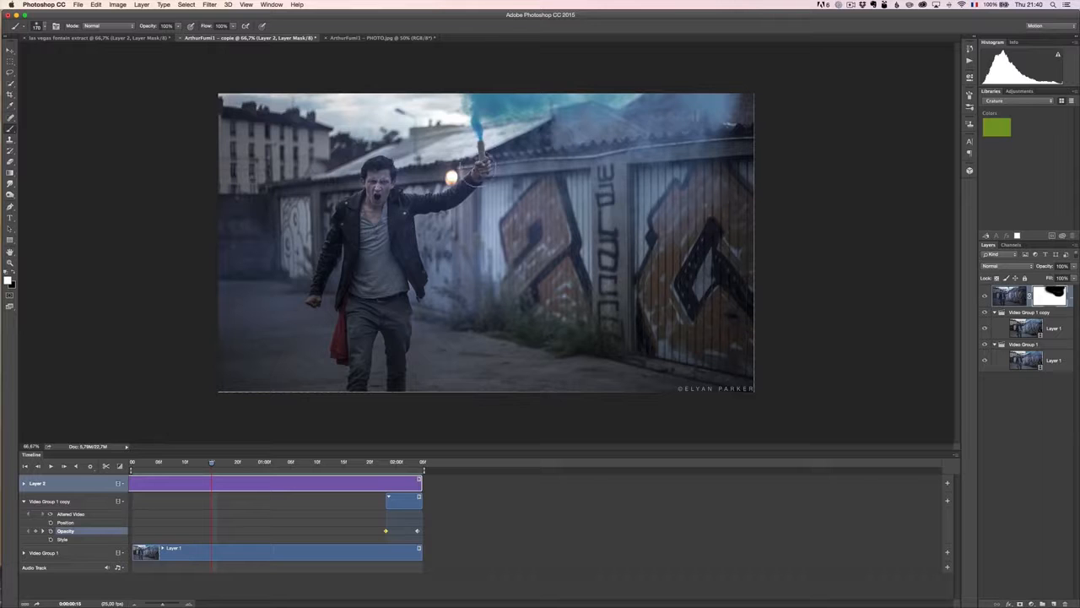
pyautogui.click(51, 466)
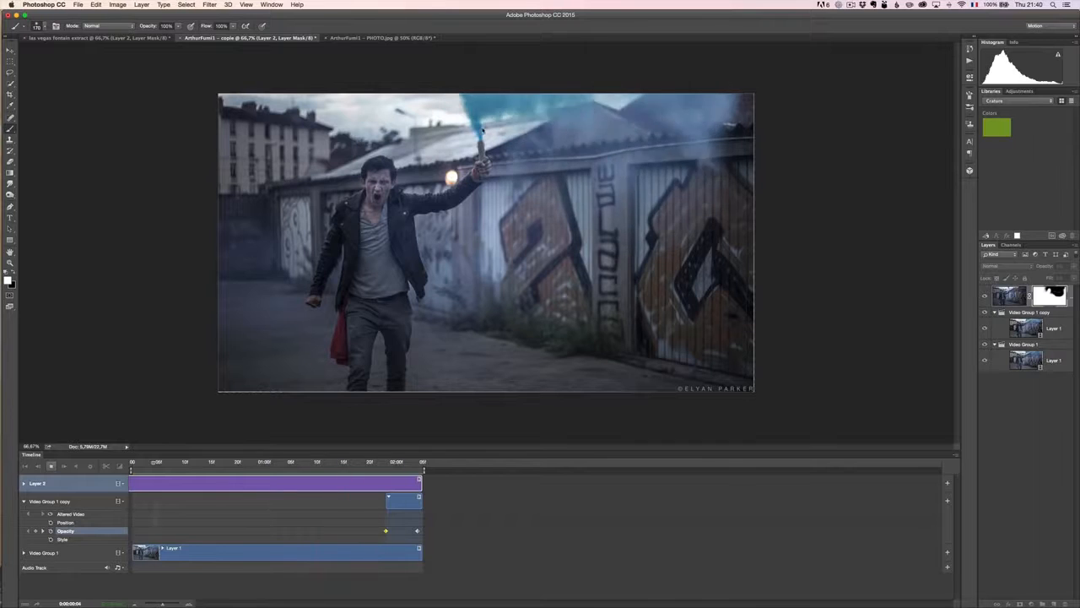
pyautogui.click(51, 466)
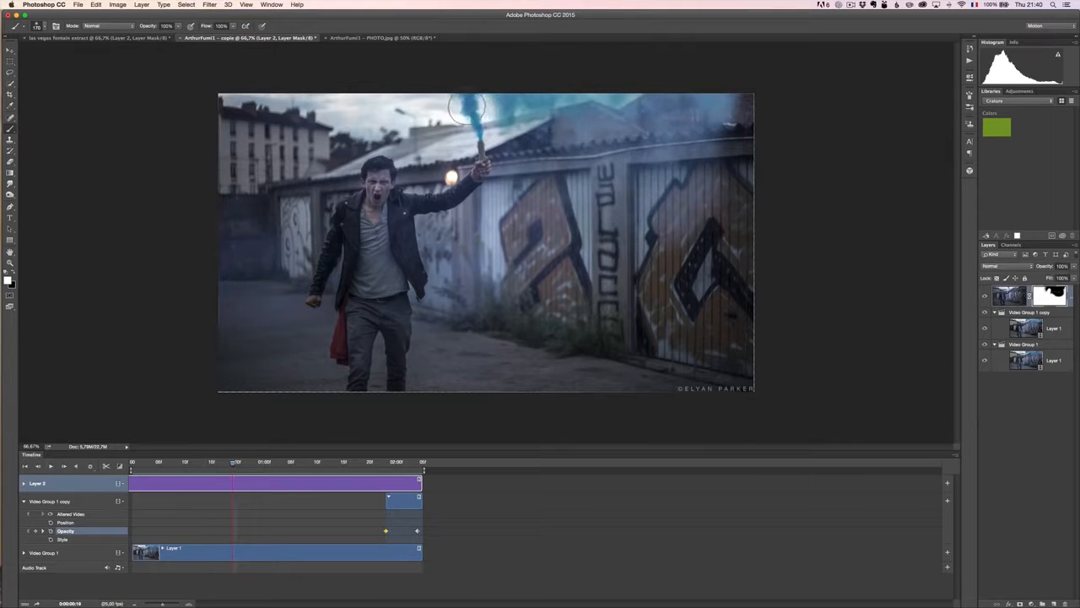
# Step: Brush black on the photo layer's mask over the smoke just above the flare, previewing the animation before and after
pyautogui.click(51, 467)
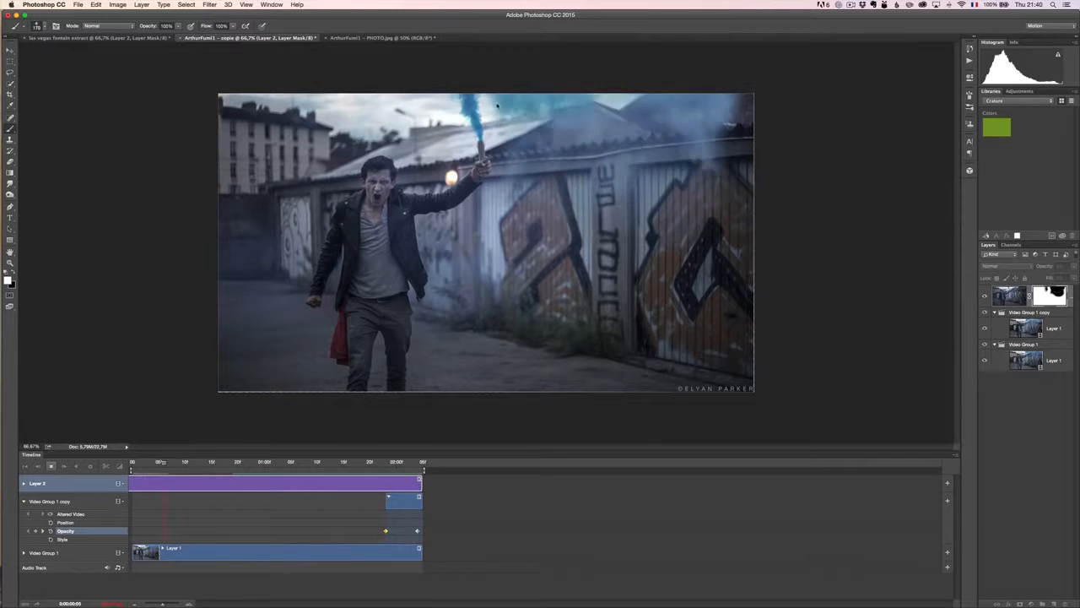
pyautogui.press('space')
pyautogui.press('x')
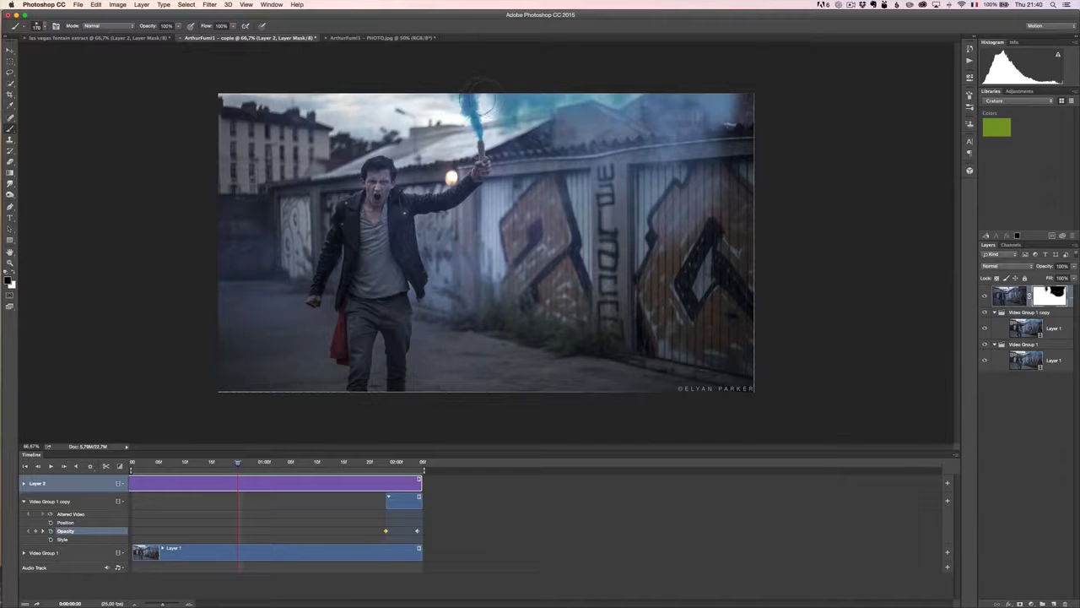
pyautogui.moveTo(488, 98); pyautogui.dragTo(481, 99)
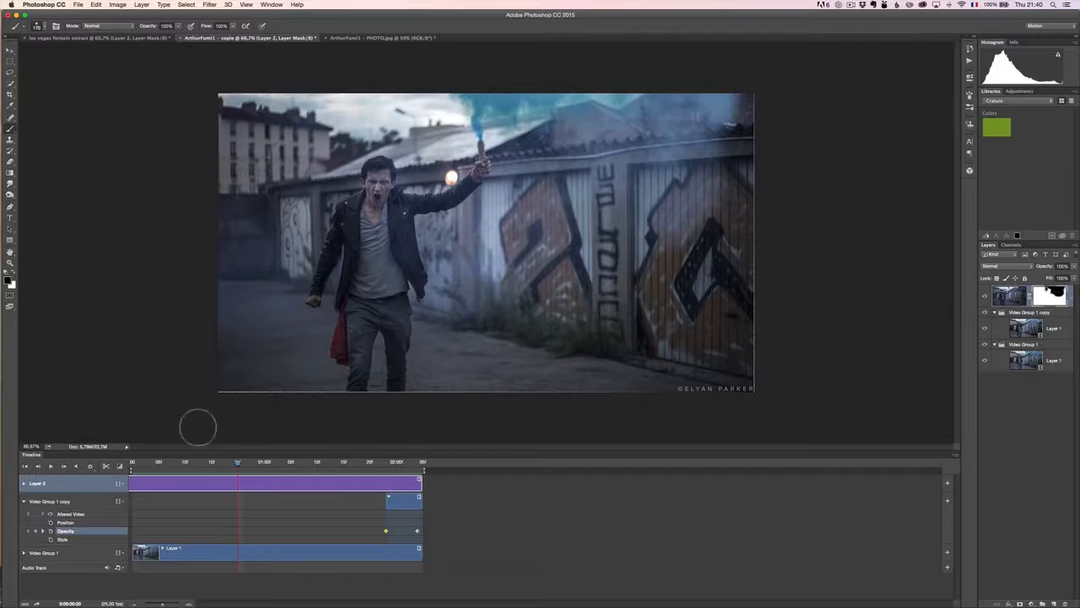
pyautogui.click(52, 466)
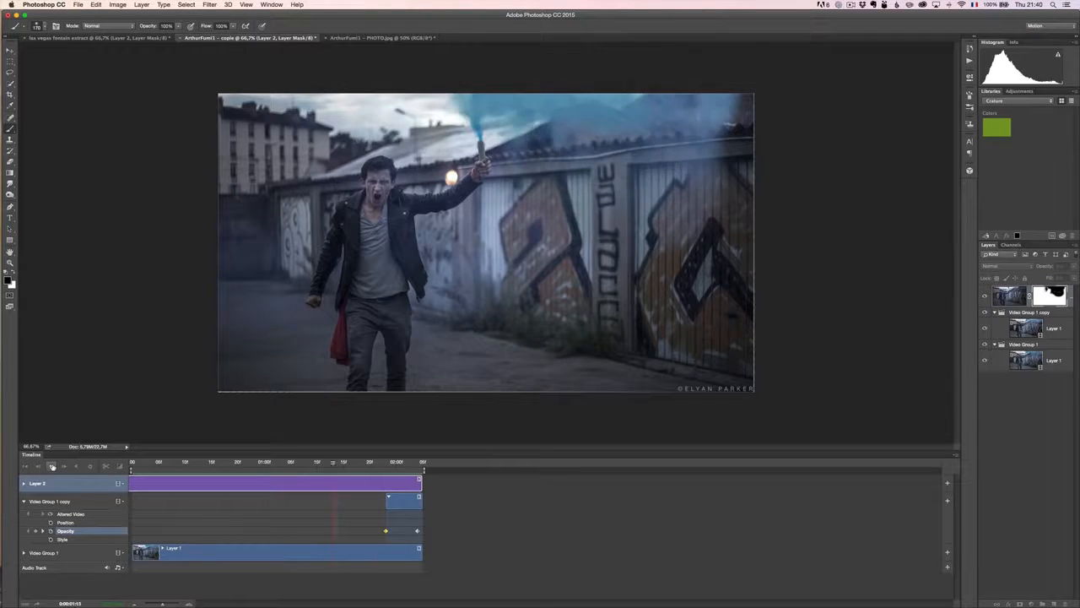
pyautogui.click(51, 467)
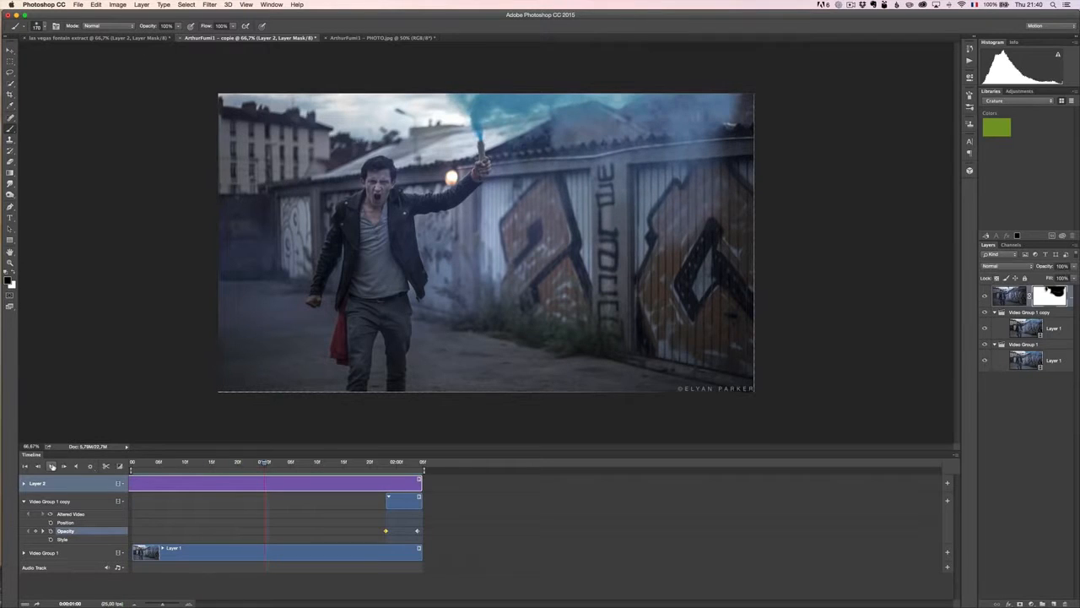
# Step: Open the legacy Save for Web export and scale the GIF to 40 percent
pyautogui.click(79, 5)
pyautogui.moveTo(126, 121)
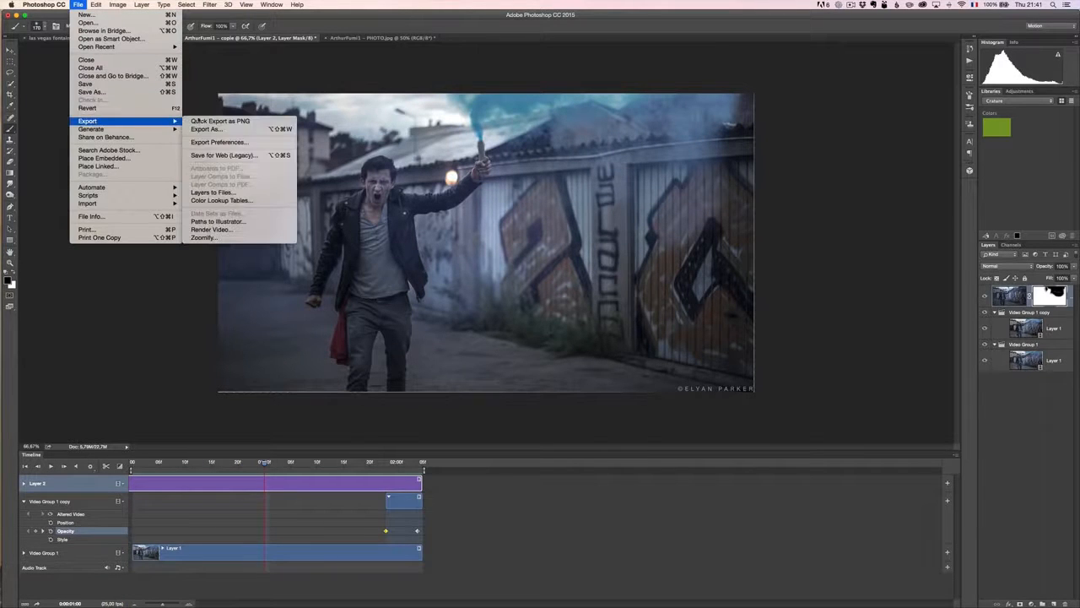
pyautogui.click(231, 155)
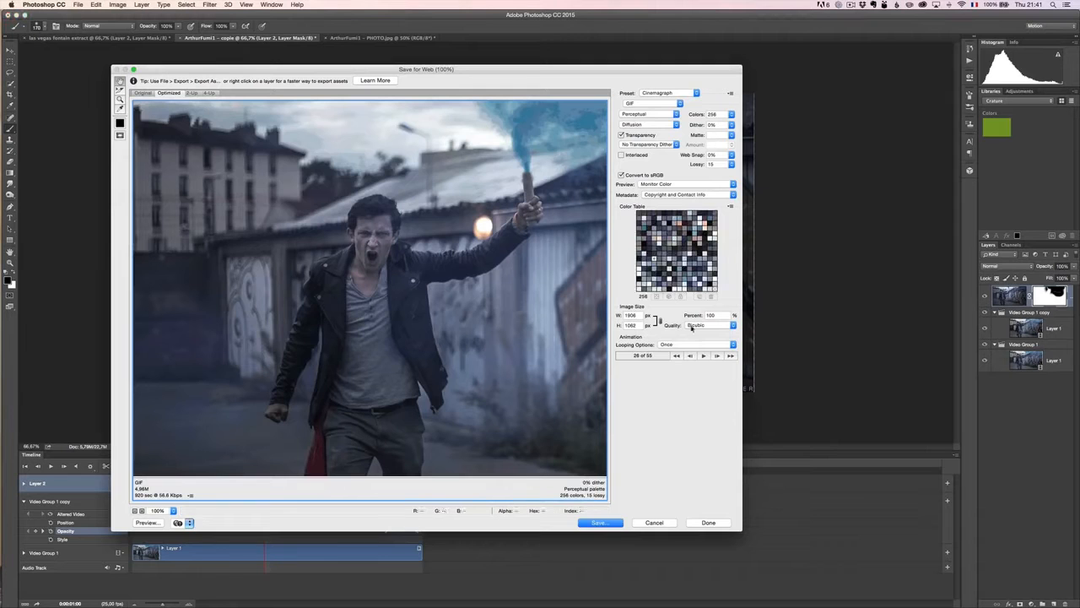
pyautogui.moveTo(716, 315); pyautogui.dragTo(677, 316)
pyautogui.write('40')
pyautogui.press('Tab')
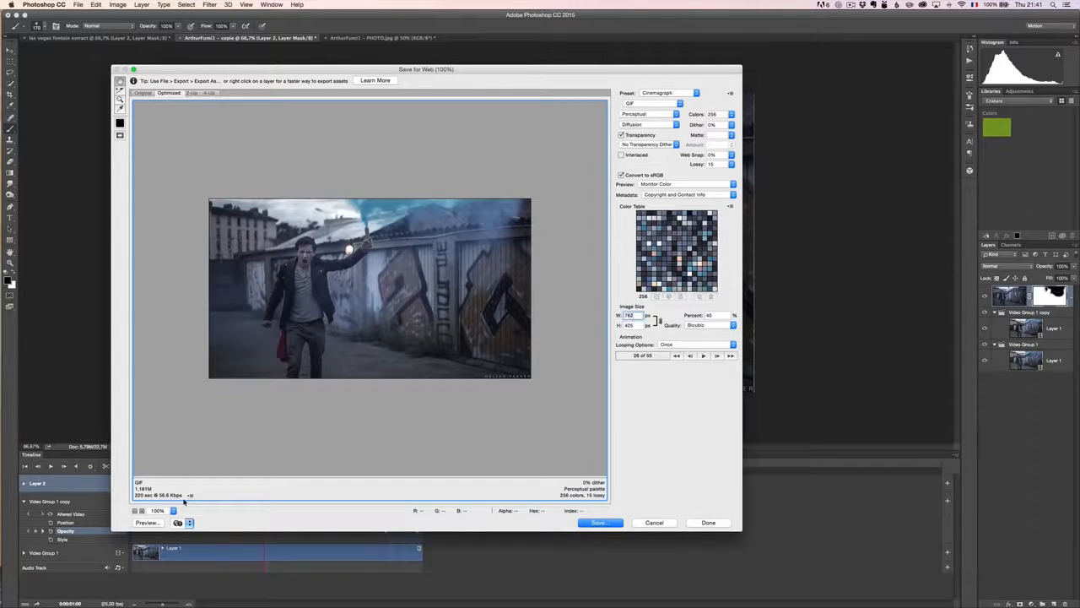
pyautogui.click(599, 523)
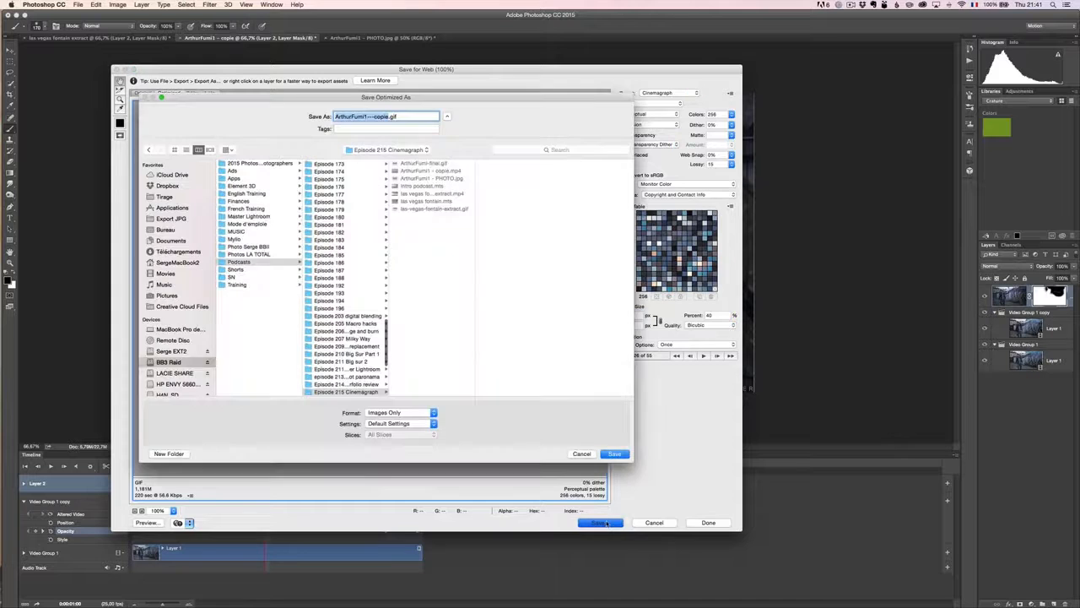
pyautogui.click(443, 165)
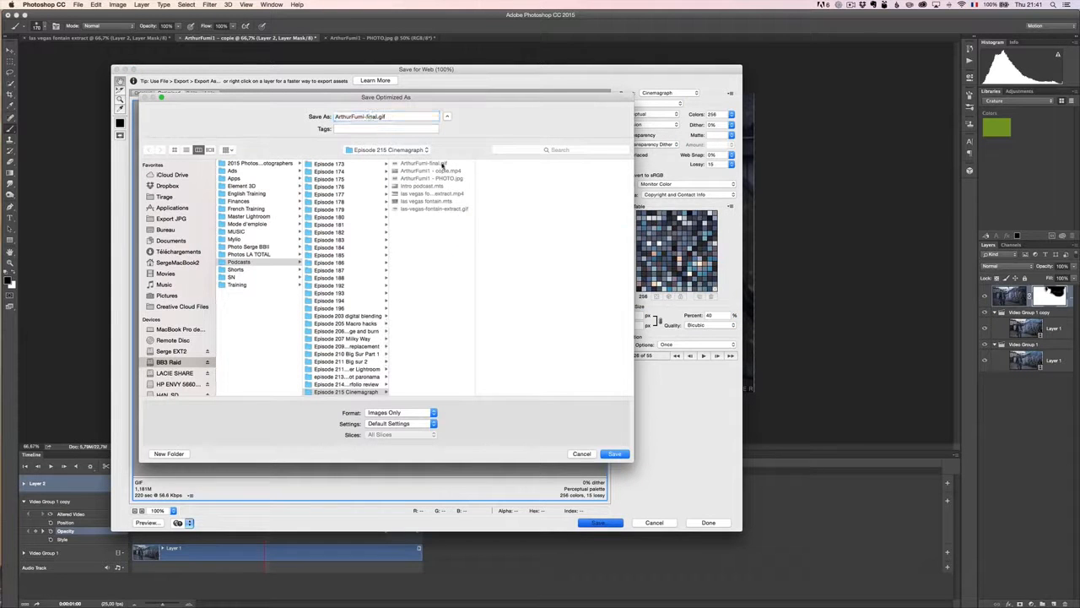
pyautogui.click(615, 453)
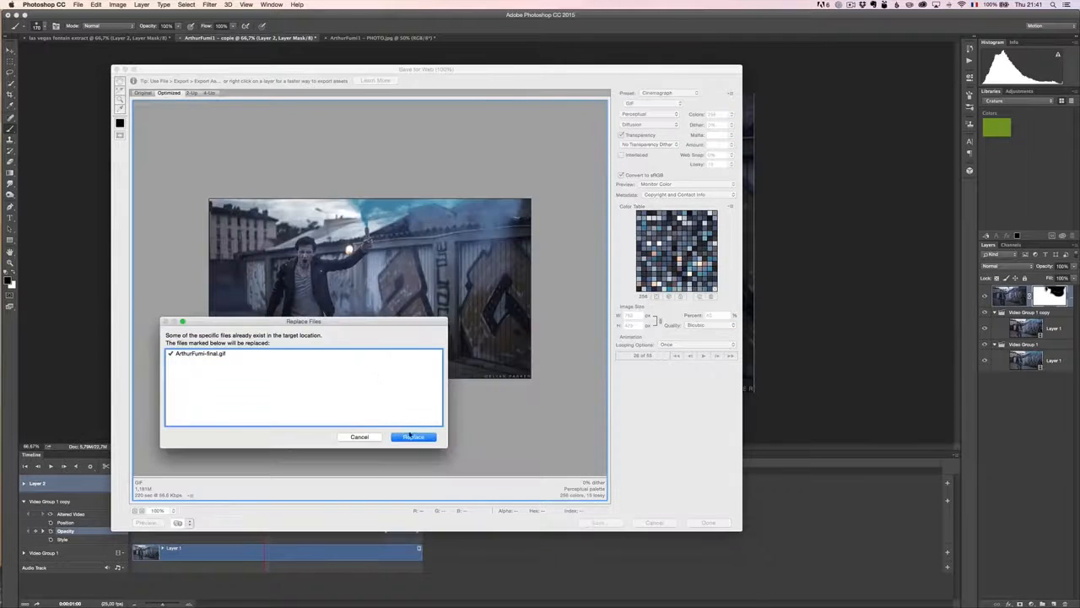
pyautogui.click(411, 435)
# Step: Switch to Finder and preview the exported ArthurFumi-final.gif
pyautogui.press('super+Tab')
pyautogui.press('super+Tab')
pyautogui.press('super+Tab')
pyautogui.press('super+Tab')
pyautogui.press('super+Tab')
pyautogui.press('super+Tab')
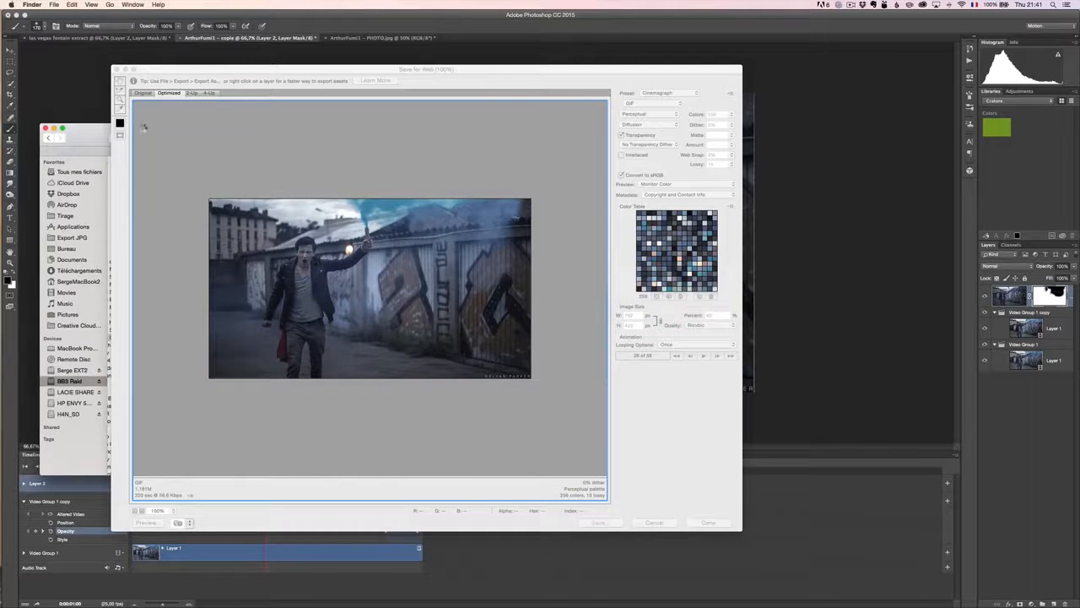
pyautogui.press('super+Tab')
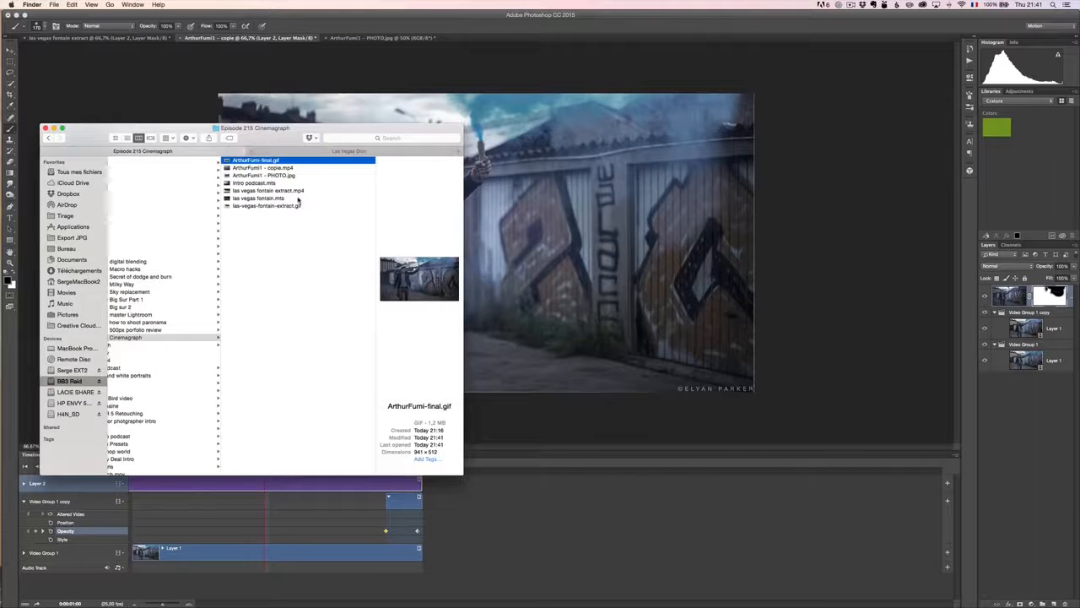
pyautogui.press('space')
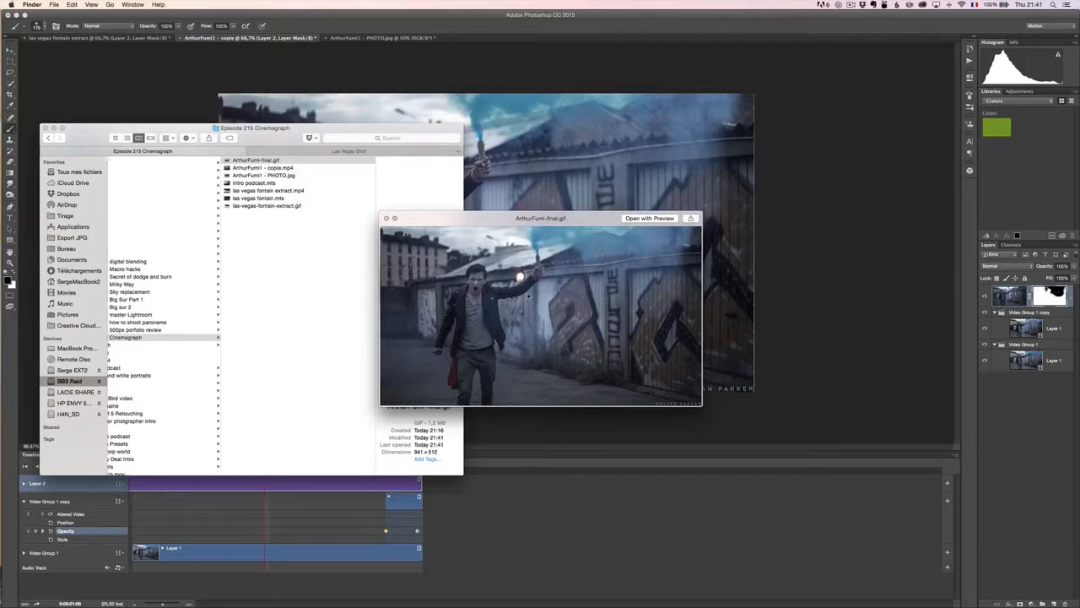
pyautogui.press('space')
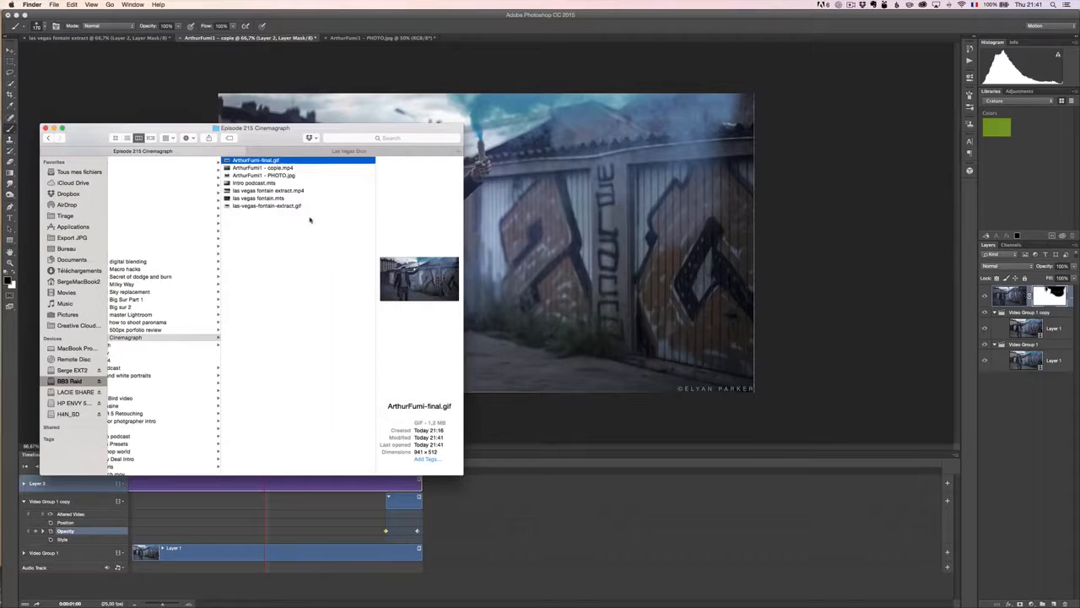
# Step: Preview the original las vegas fontain extract.mp4 and the exported las-vegas-fontain-extract.gif for comparison
pyautogui.click(284, 207)
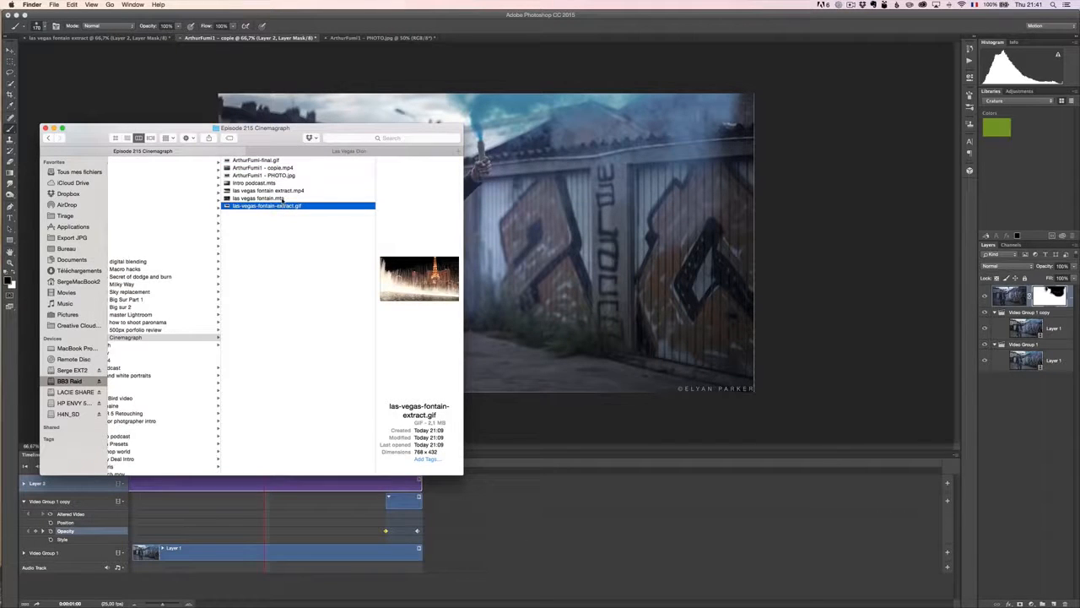
pyautogui.click(285, 192)
pyautogui.press('space')
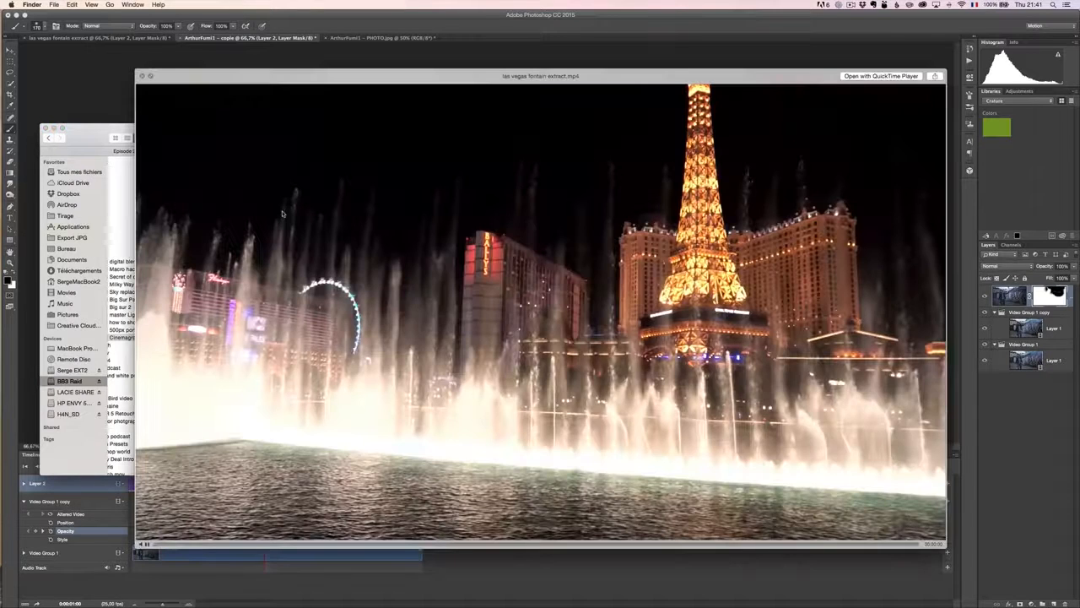
pyautogui.press('space')
pyautogui.click(291, 206)
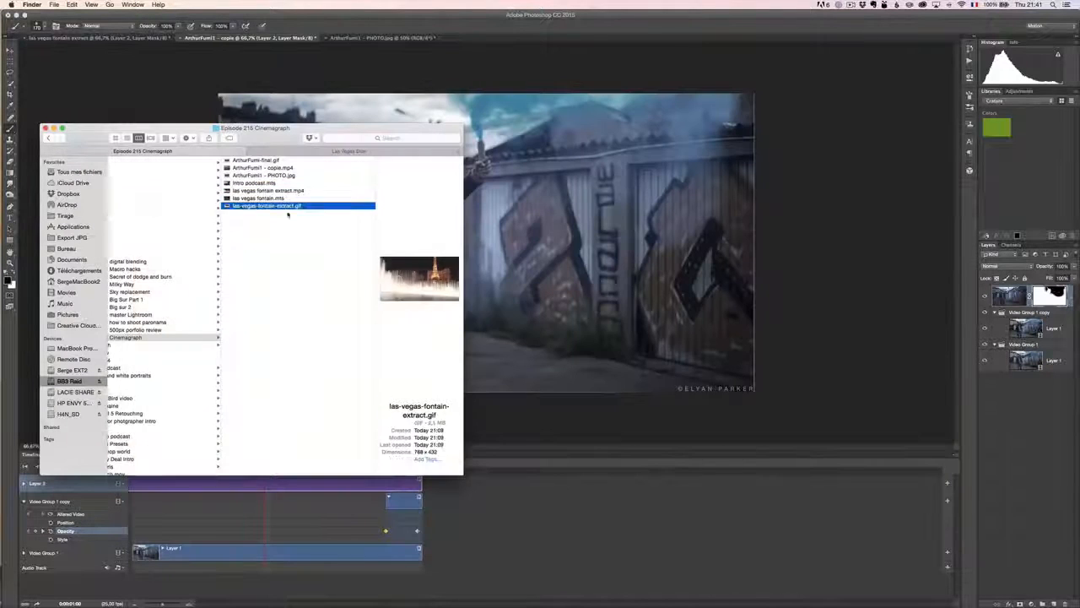
pyautogui.press('space')
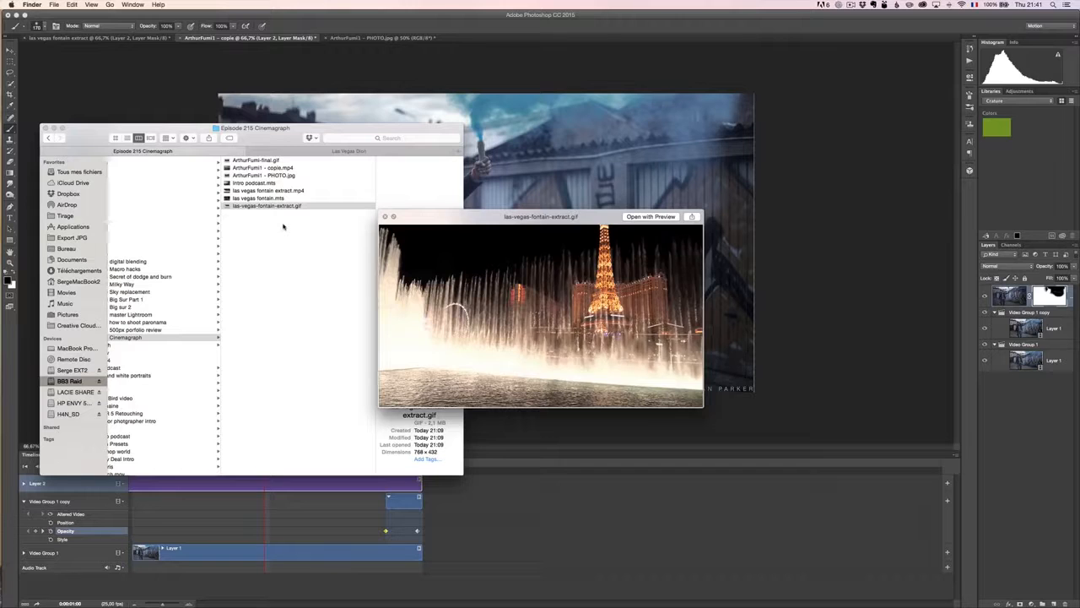
pyautogui.press('space')
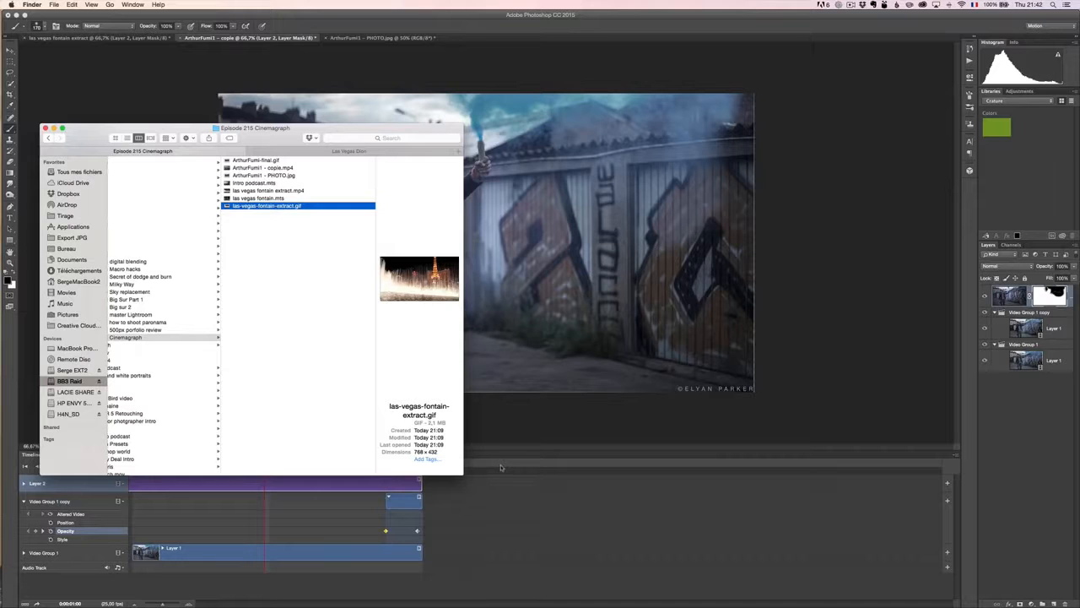
# Step: Switch back to Photoshop and scrub the smoke animation to about 01:05f on the timeline
pyautogui.click(511, 421)
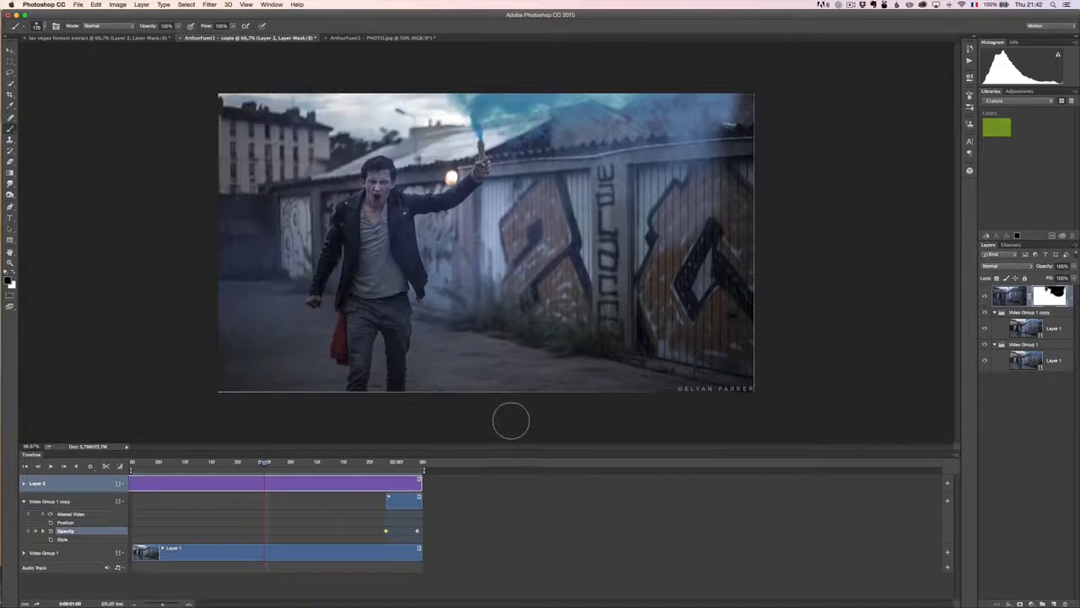
pyautogui.moveTo(264, 463); pyautogui.dragTo(293, 468)
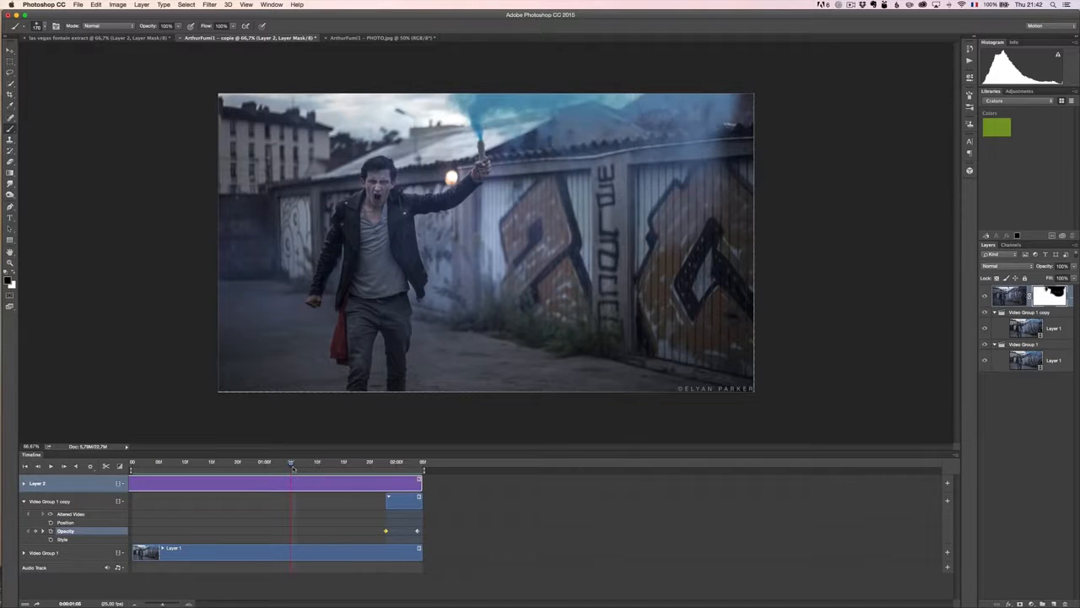